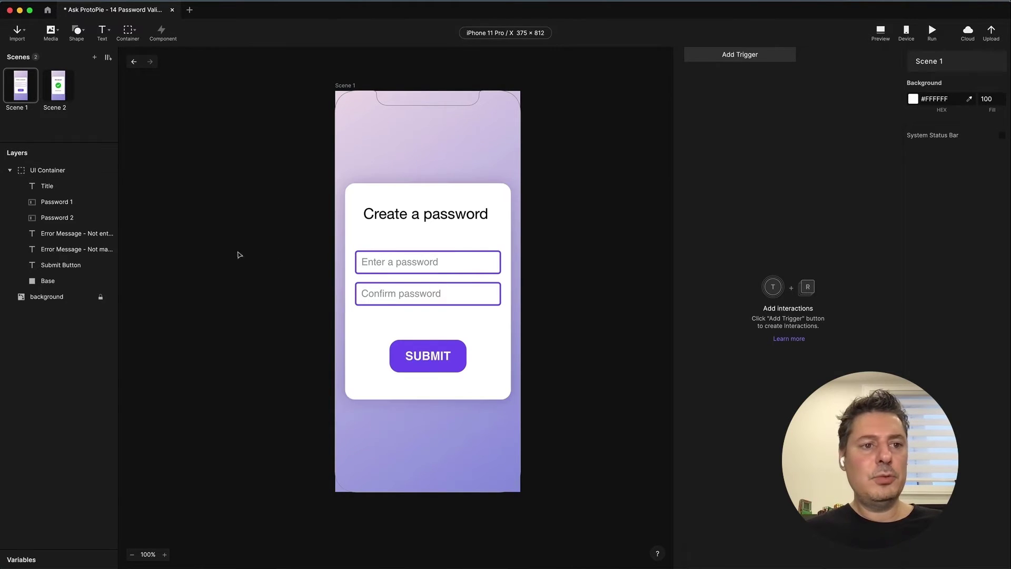
left_click(54, 85)
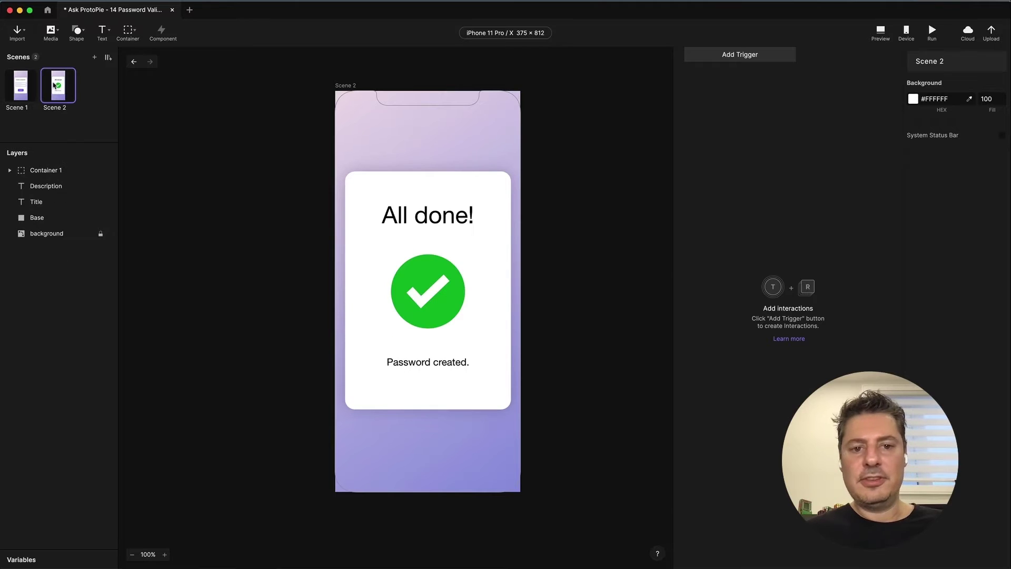
left_click(18, 86)
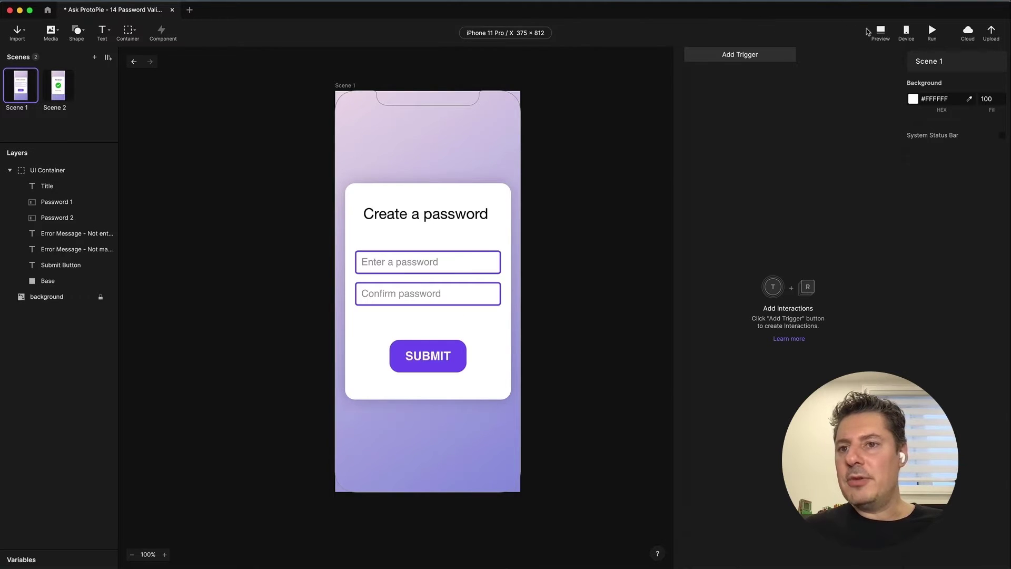
left_click(880, 33)
left_click(440, 263)
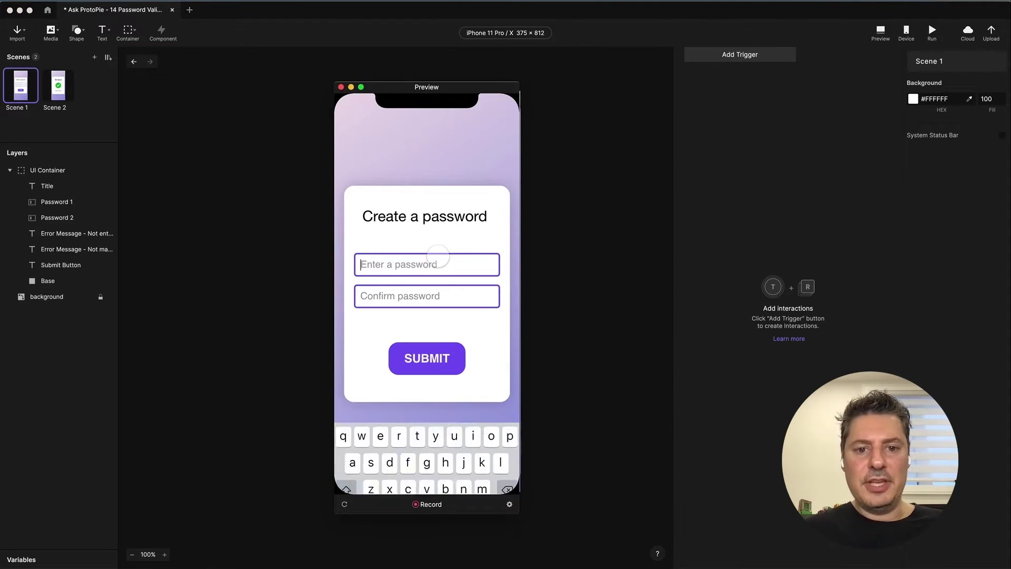
type("1234567")
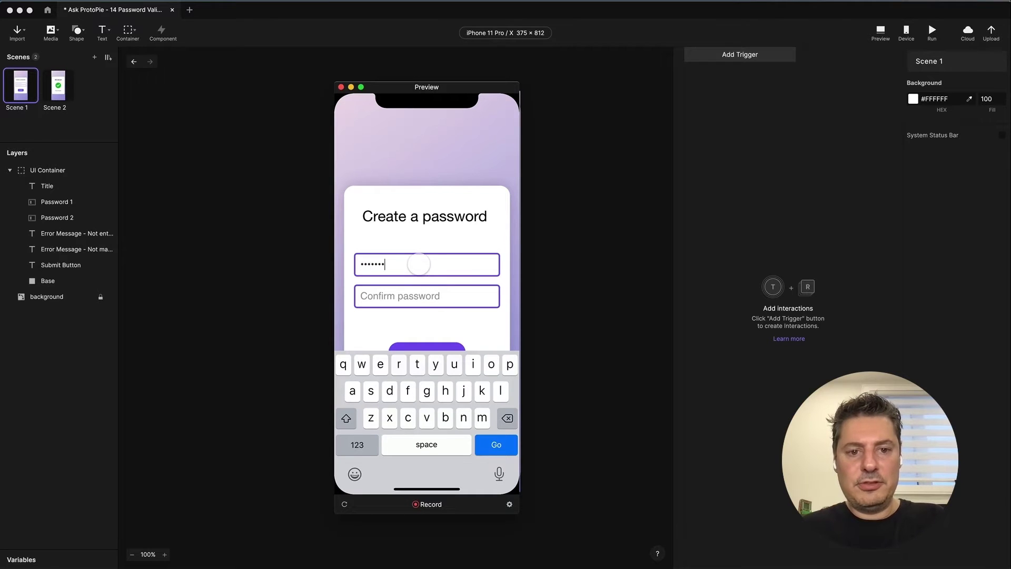
left_click(434, 287)
type("1234567890")
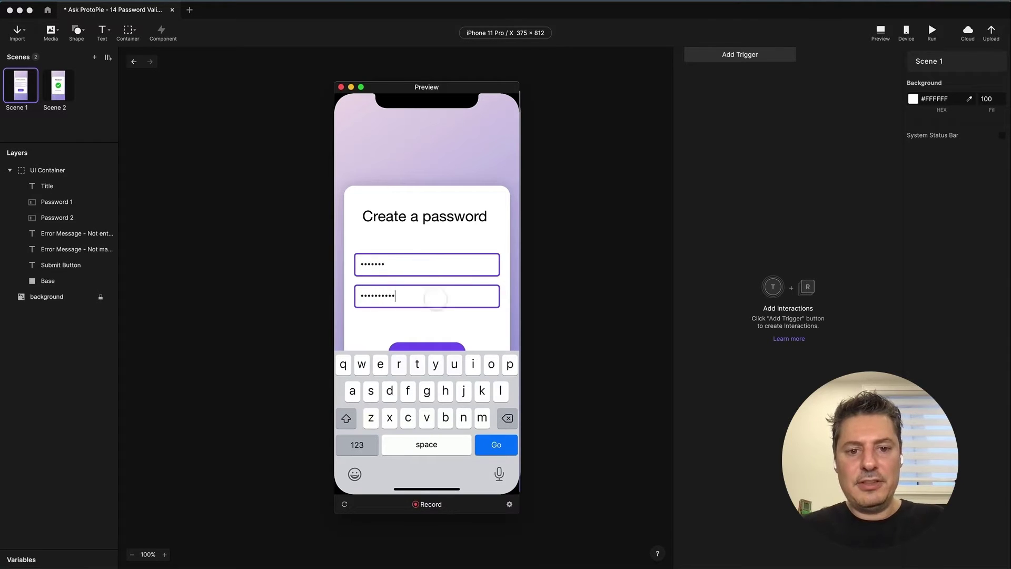
left_click(431, 310)
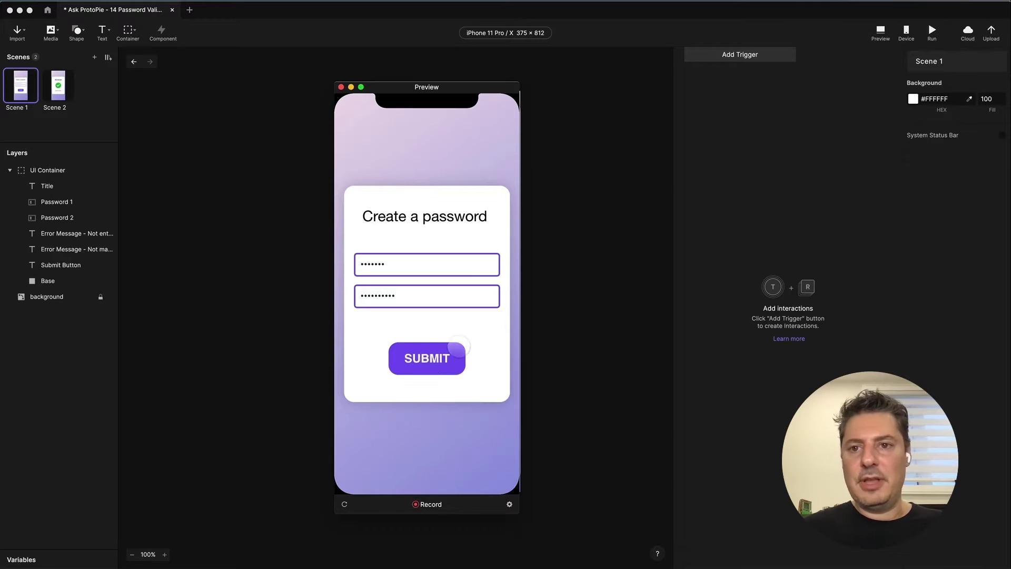
left_click(340, 87)
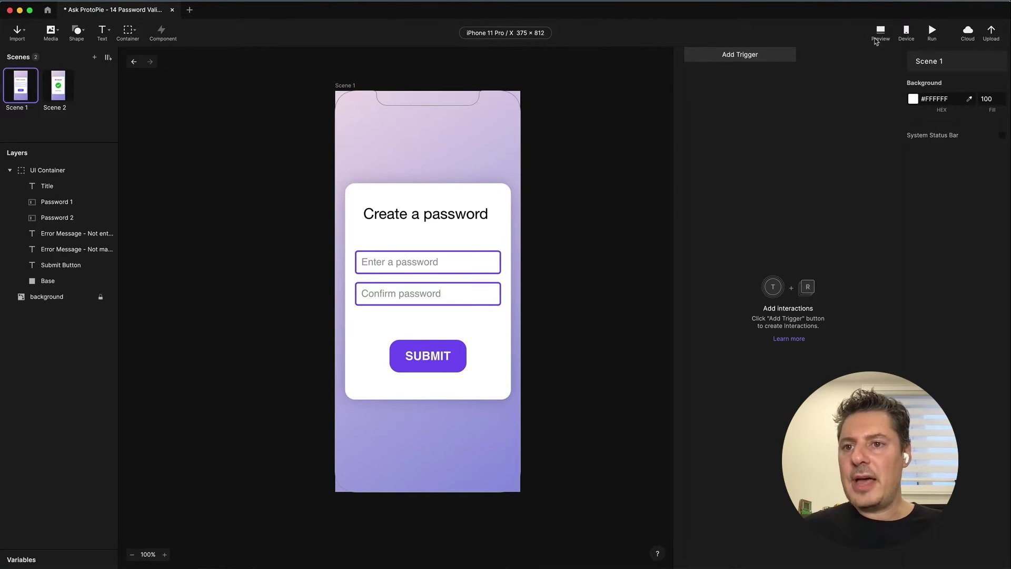
Step: Preview again, focusing the first password field to check its behaviour
left_click(877, 37)
left_click(425, 264)
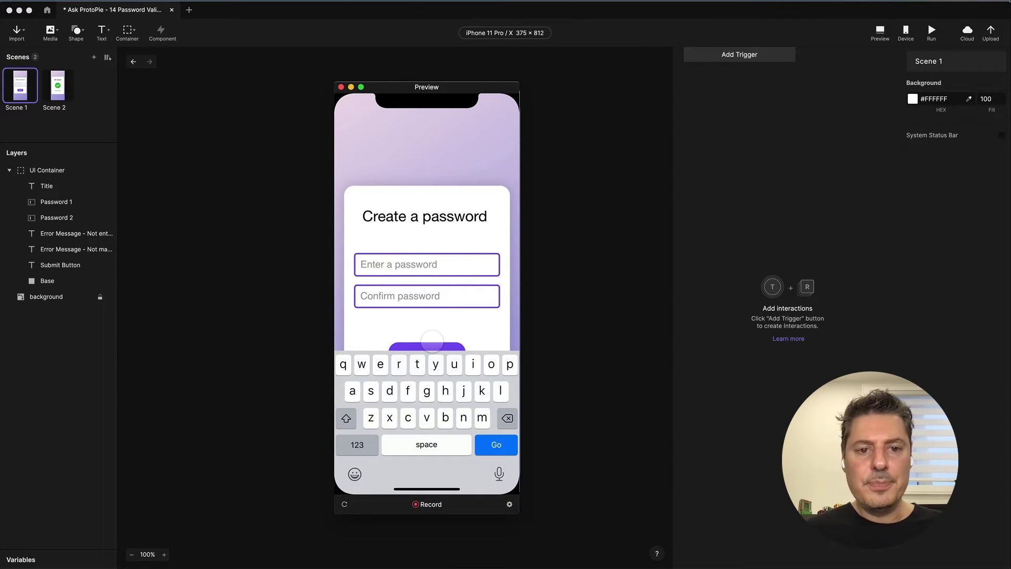
left_click(342, 87)
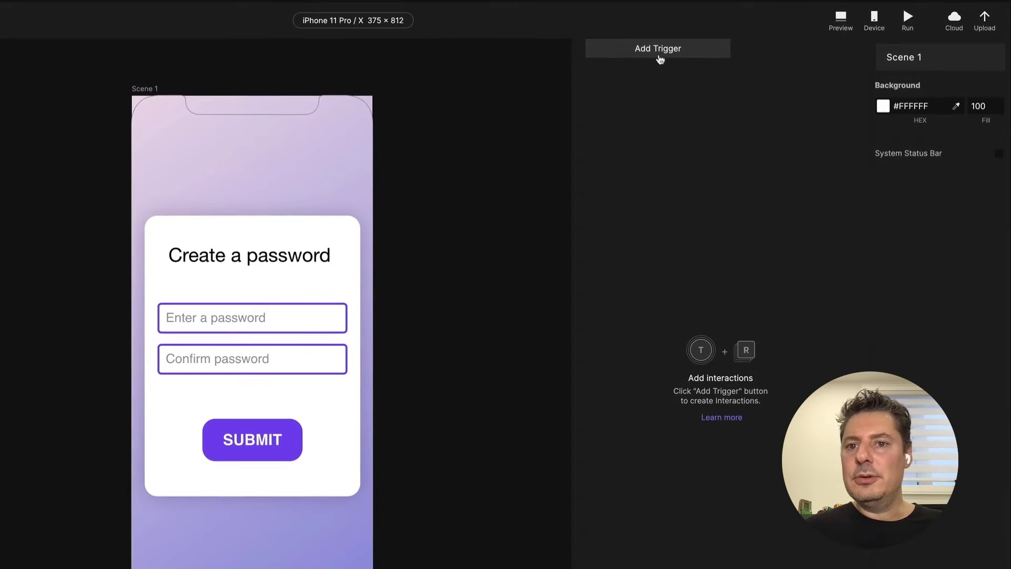
Step: Add a Focus In trigger on Password 1 named 'Focus In Password 1'
left_click(707, 56)
left_click(834, 86)
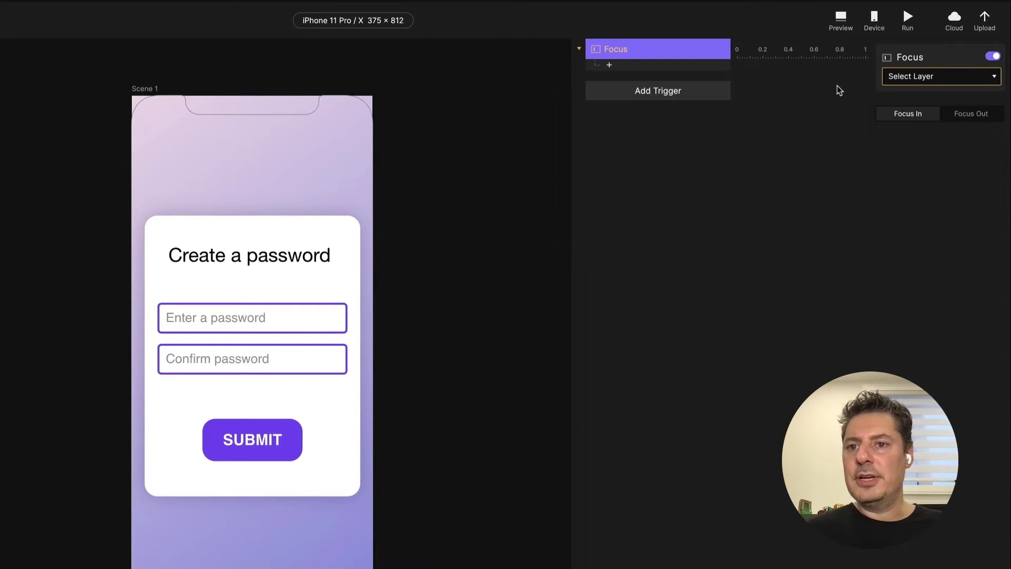
left_click(933, 76)
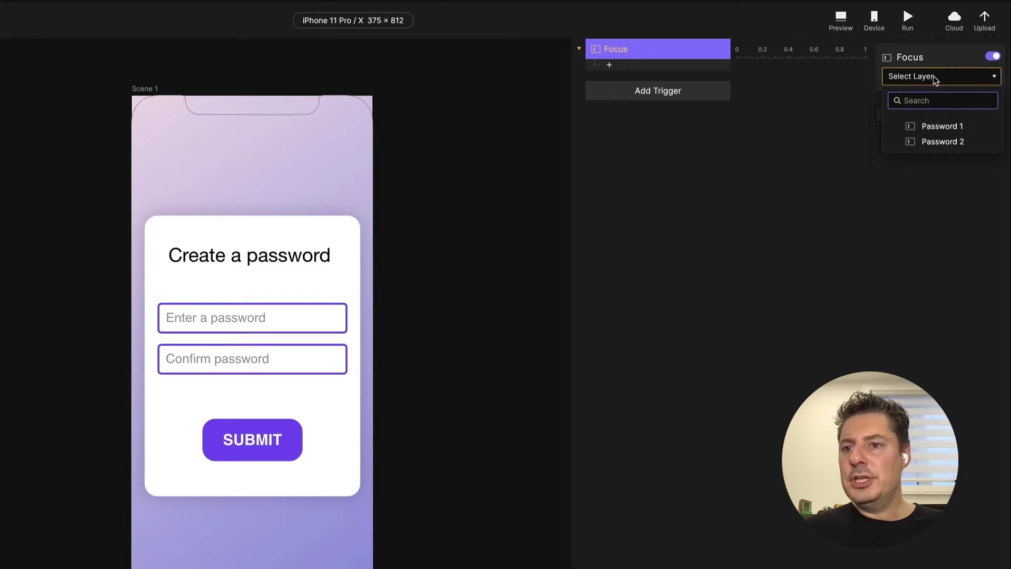
left_click(954, 126)
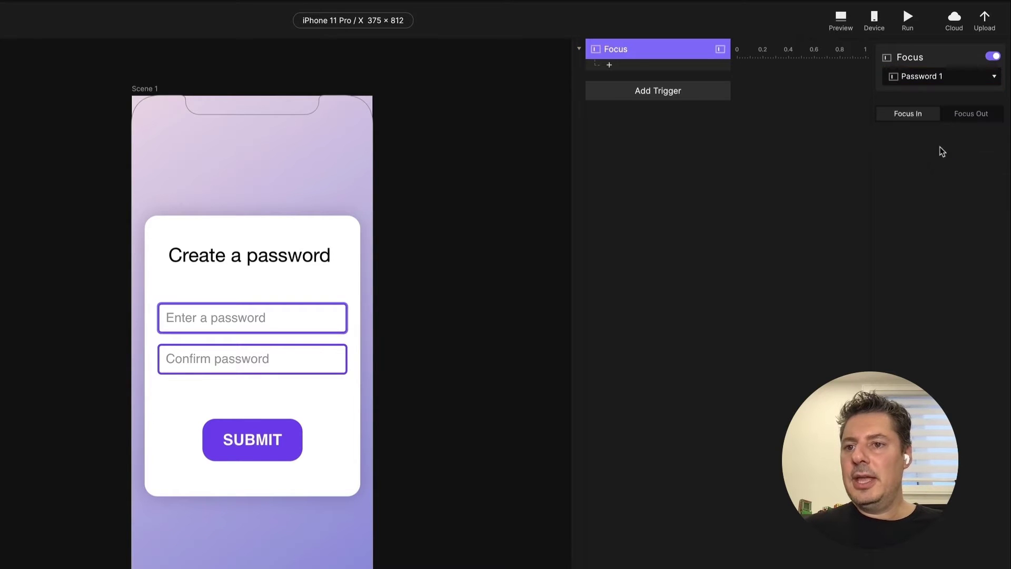
left_click(908, 116)
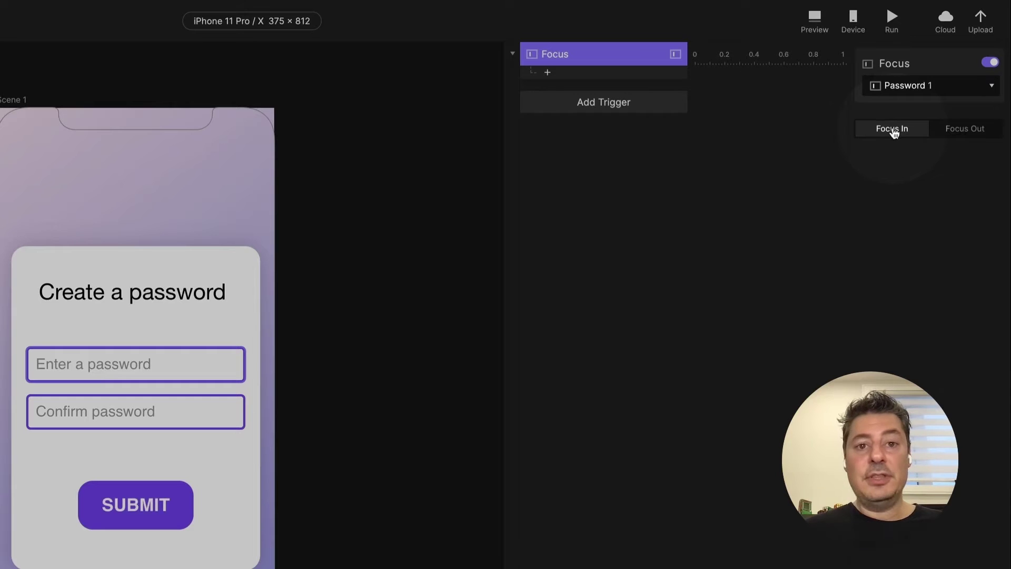
left_click(955, 135)
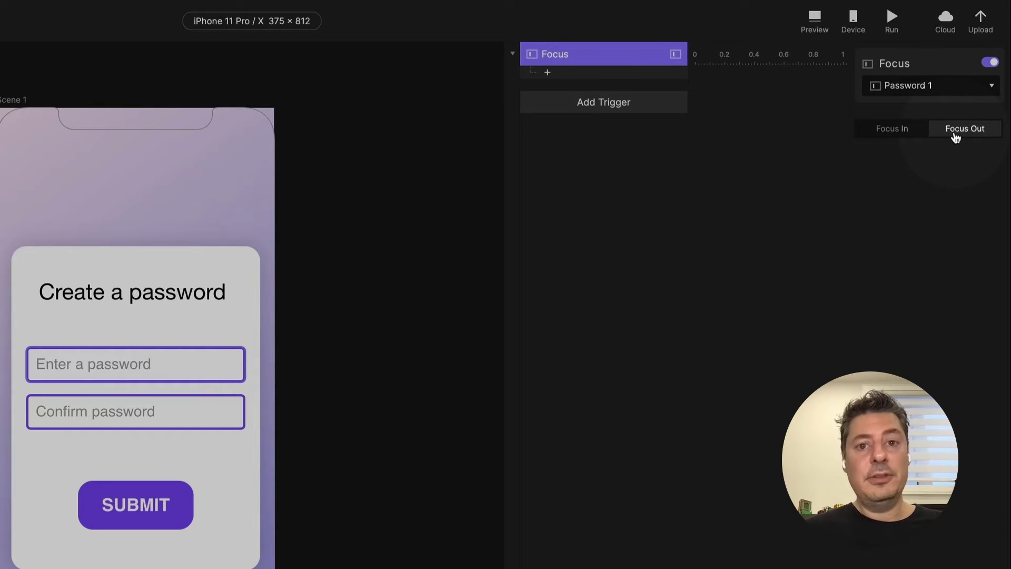
left_click(884, 132)
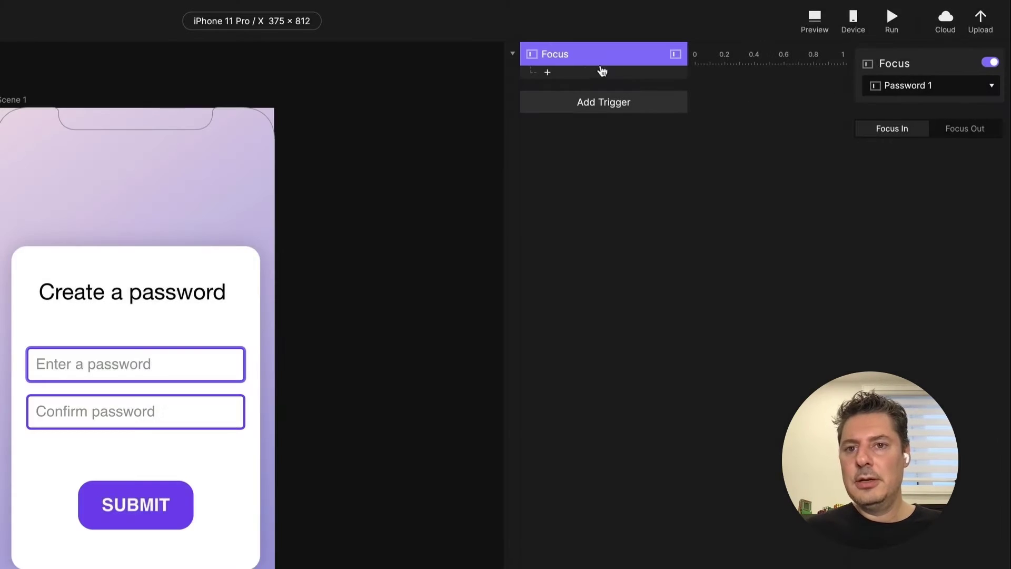
double_click(557, 52)
type("In Password 1")
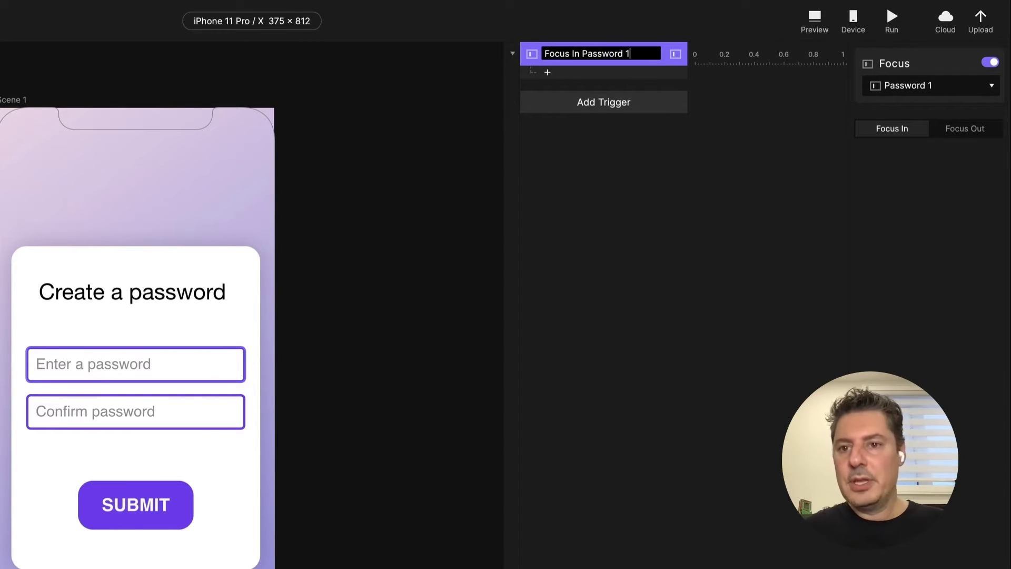
key("Return")
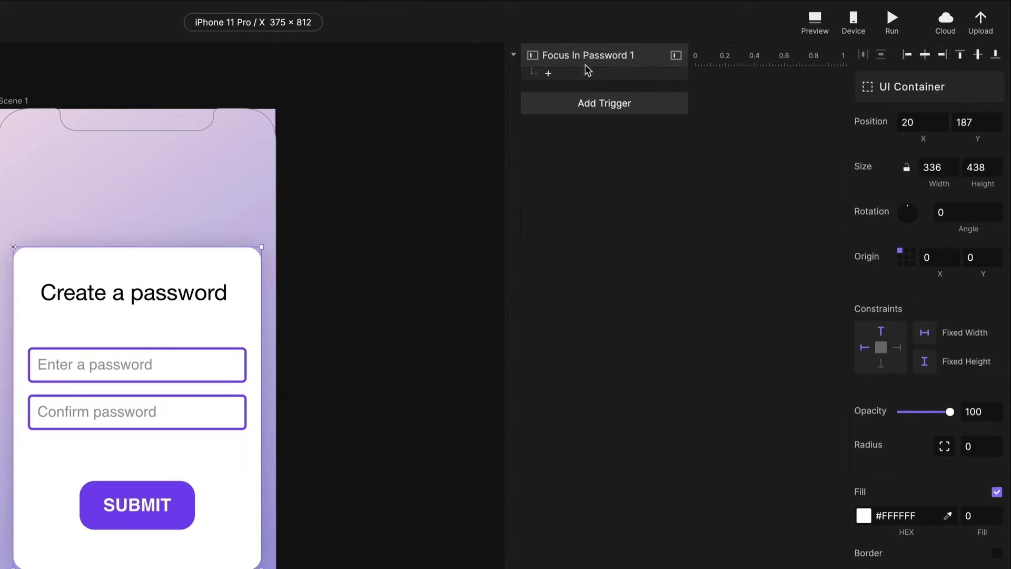
Step: Add a Move response shifting UI Container to Y 70, then open the preview
left_click(548, 74)
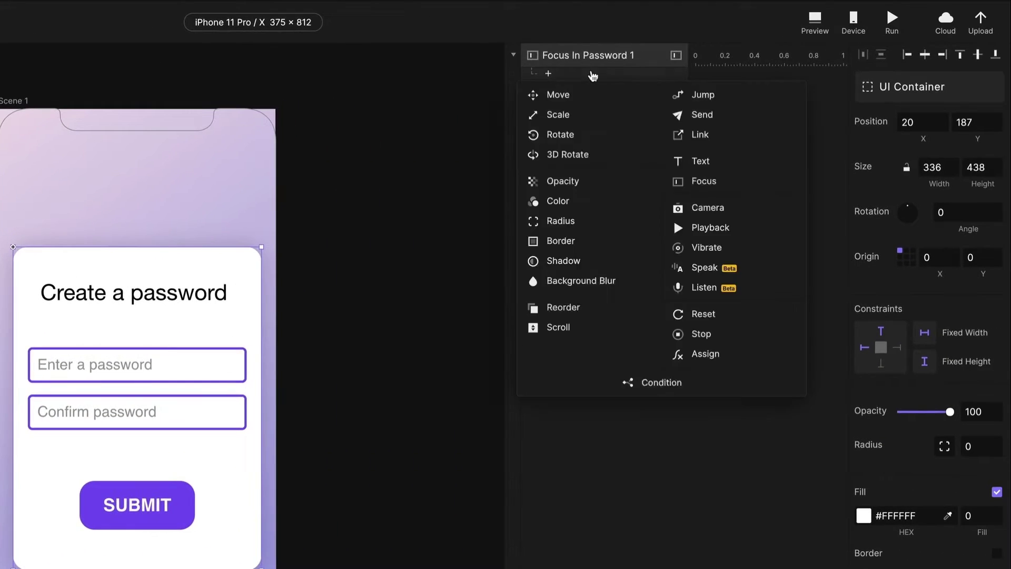
left_click(557, 95)
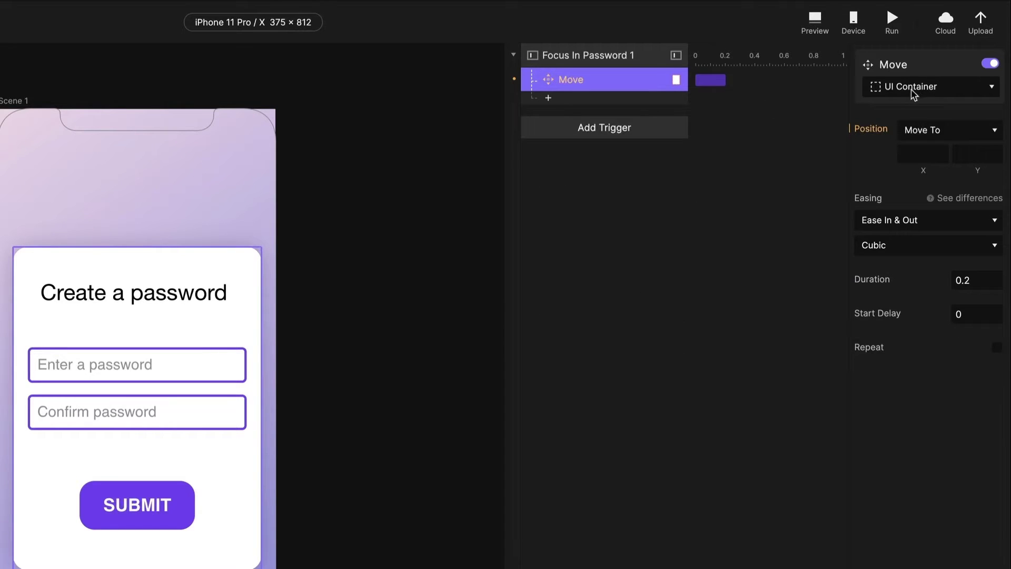
left_click(970, 155)
type("70")
key("Return")
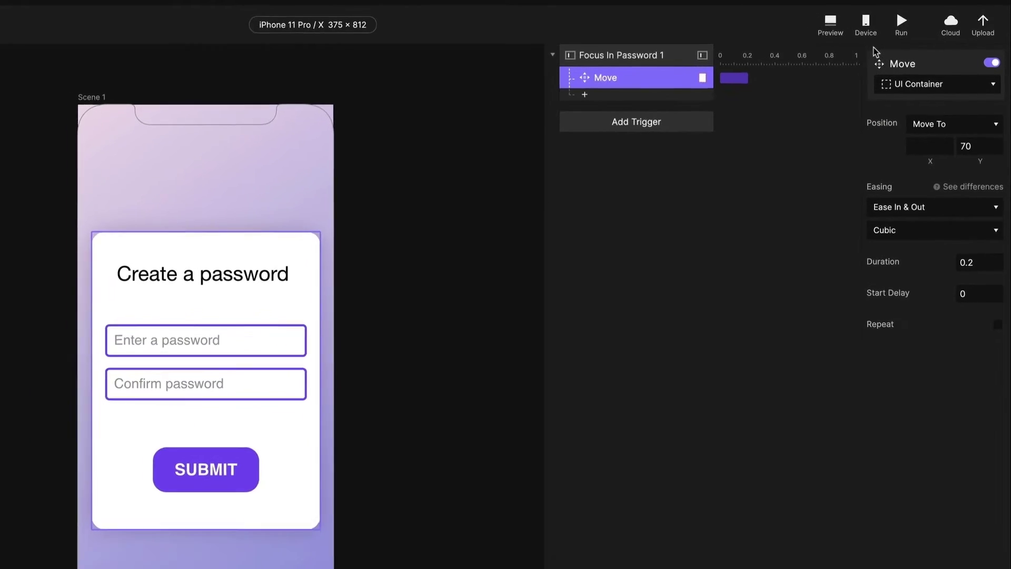
left_click(804, 28)
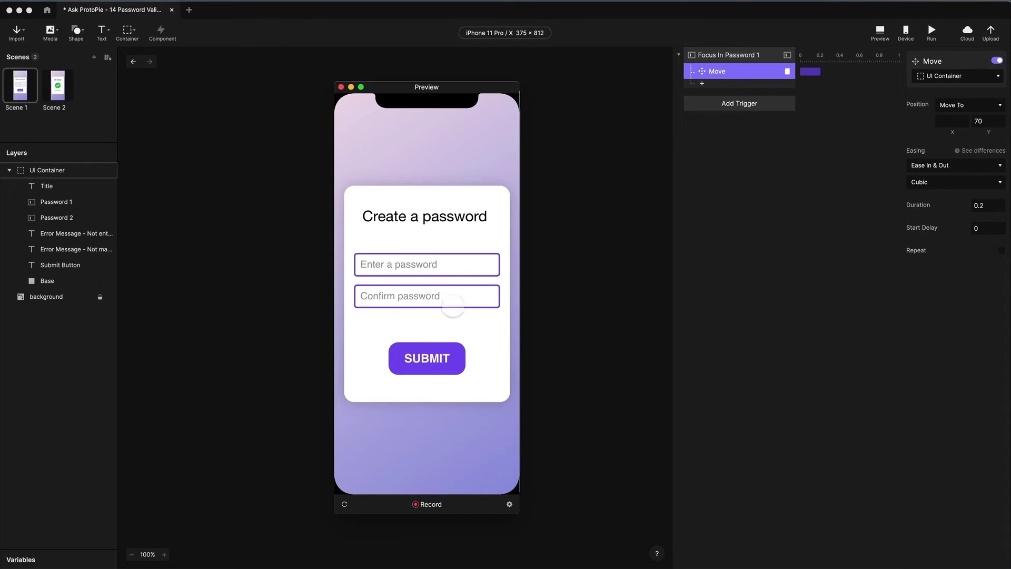
Step: Test that focusing Password 1 slides the card up, then close the preview
left_click(455, 263)
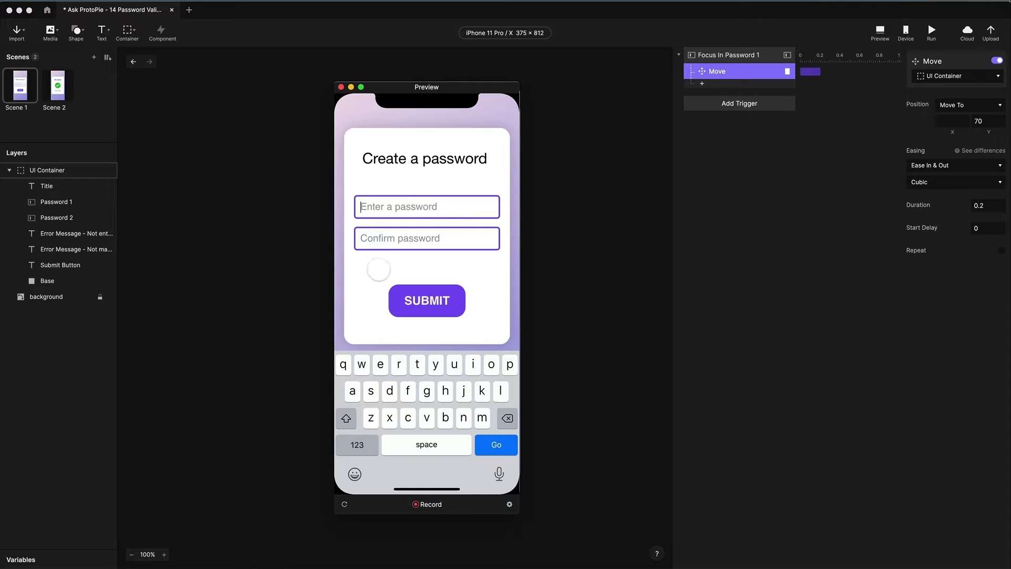
left_click(369, 274)
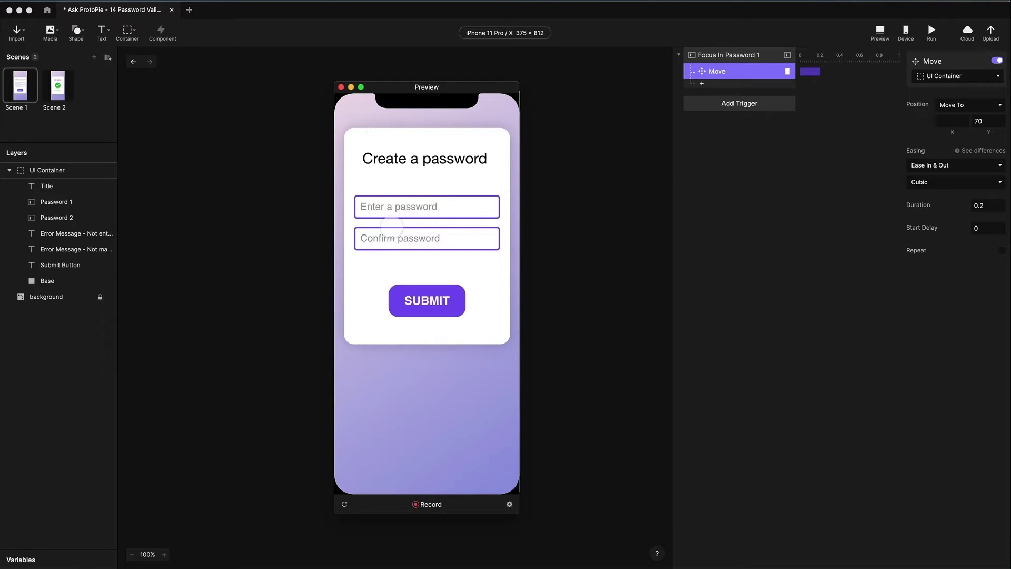
left_click(341, 87)
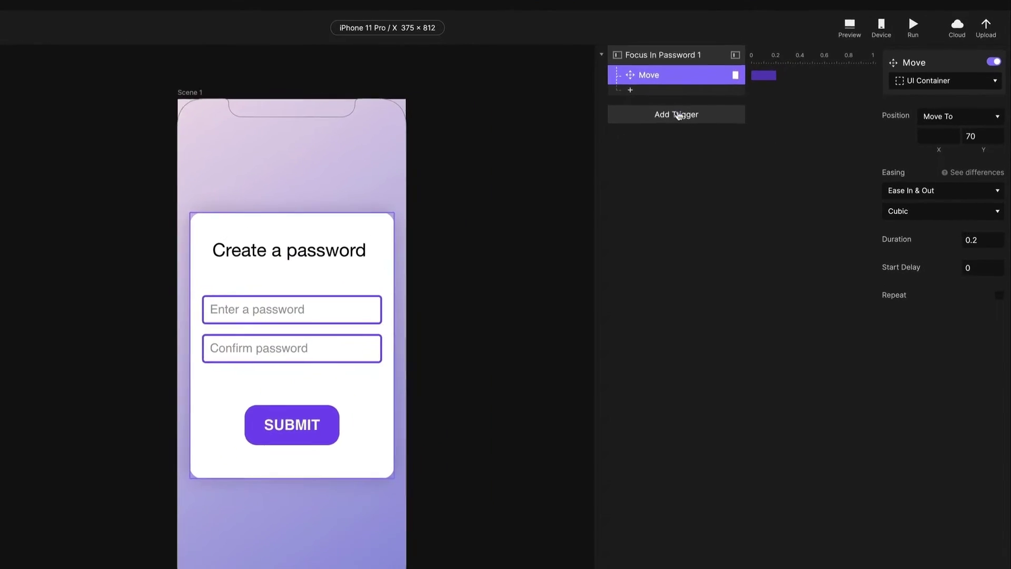
Step: Rename the Move response to 'Move UI Up'
double_click(718, 72)
type("UI Up")
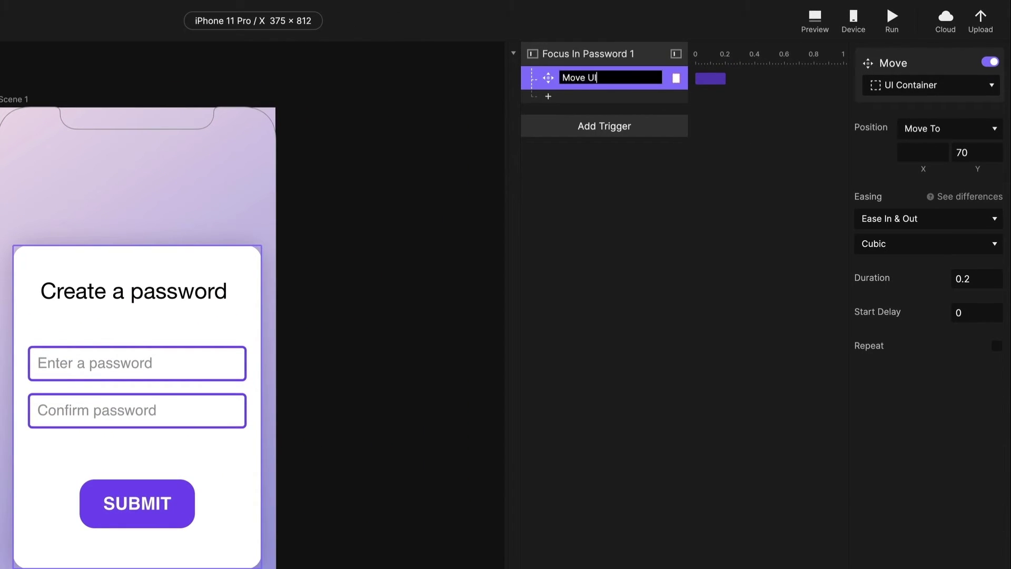
key("Return")
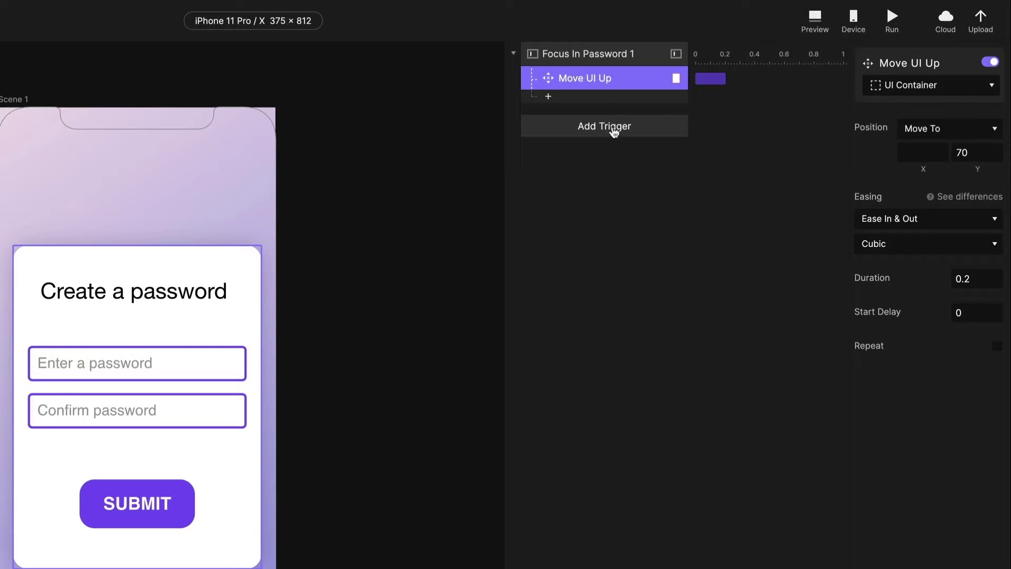
Step: Add a second Focus trigger on Password 1 that fires on Focus Out
left_click(612, 127)
left_click(812, 168)
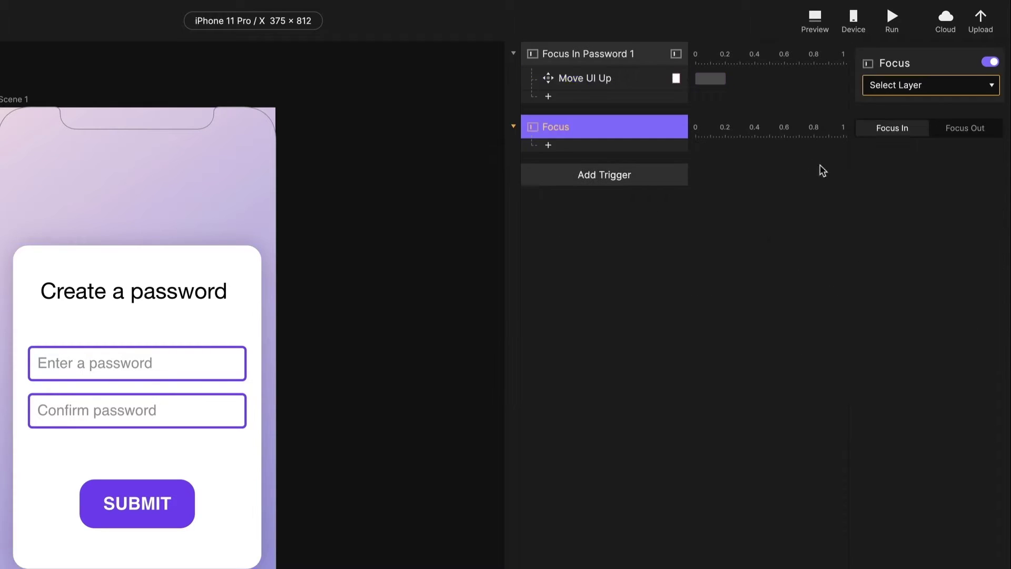
left_click(911, 89)
left_click(941, 147)
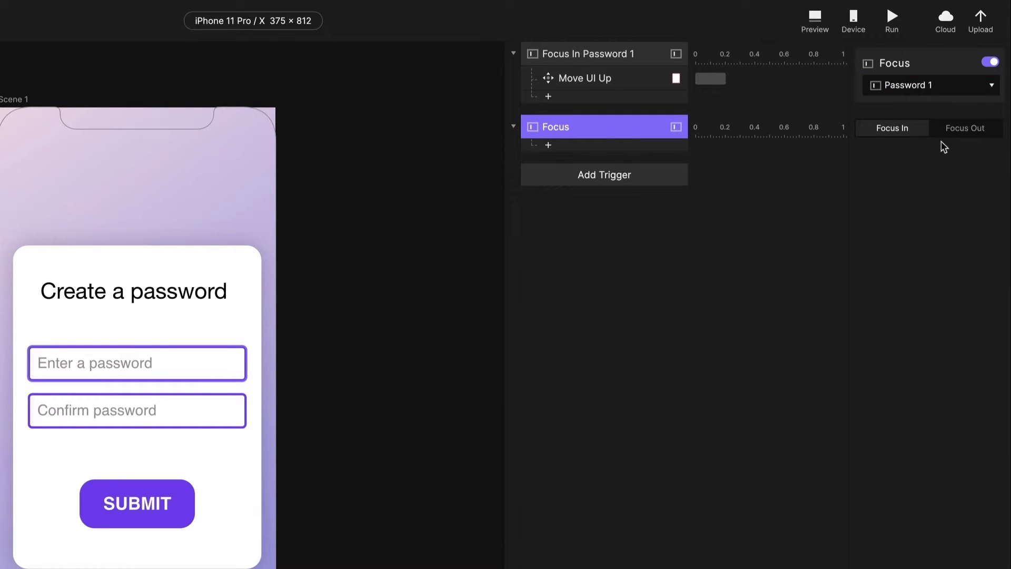
left_click(968, 132)
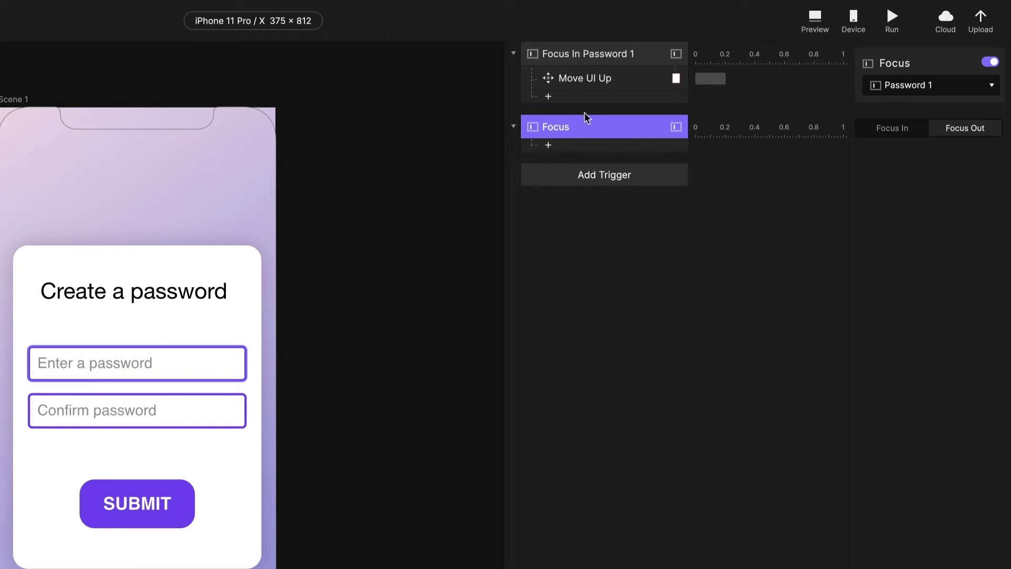
Step: Give the Focus Out trigger a Reset response on UI Container, then preview and focus Password 1
left_click(583, 147)
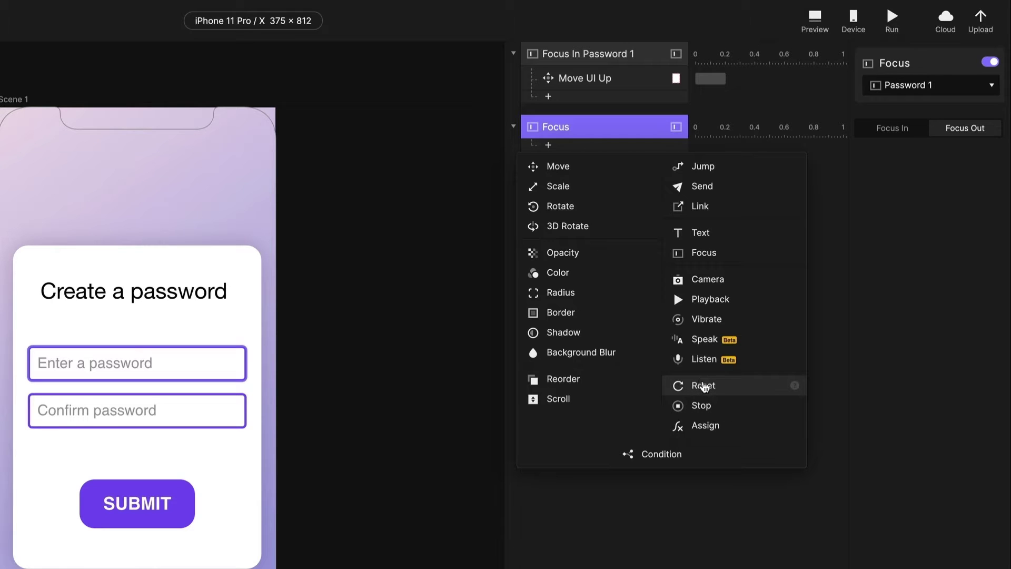
left_click(706, 388)
left_click(909, 85)
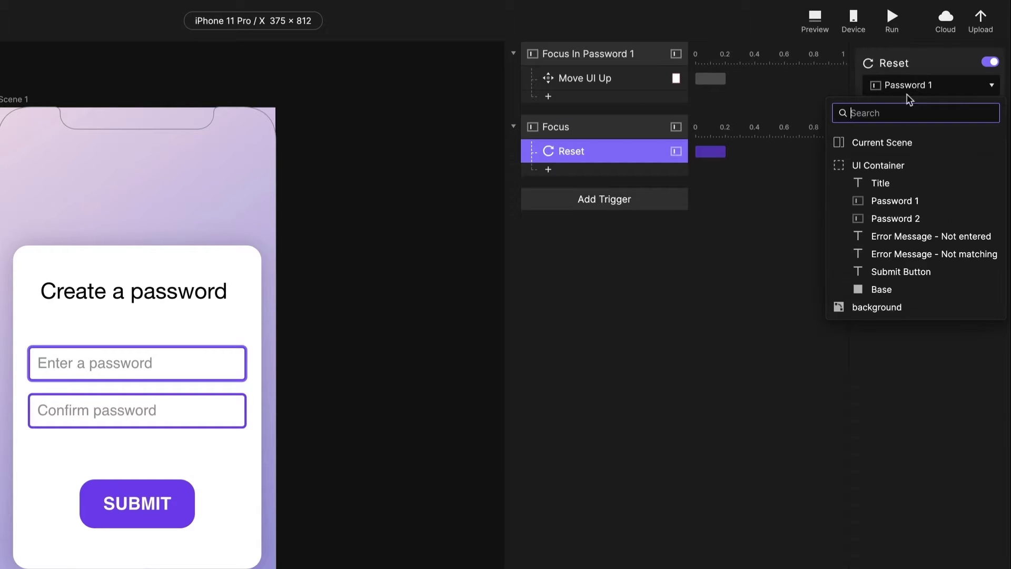
left_click(889, 165)
left_click(744, 272)
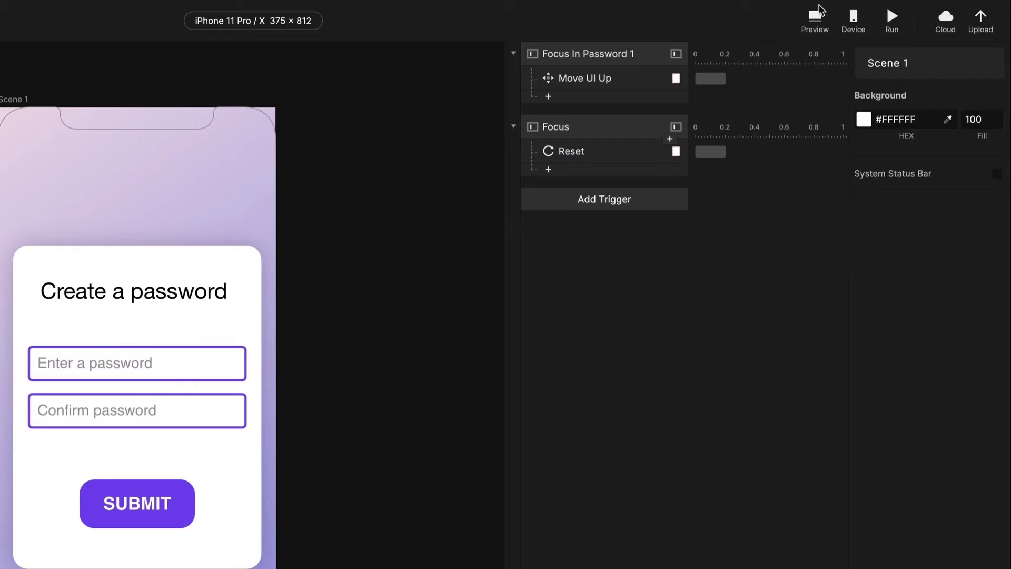
left_click(817, 9)
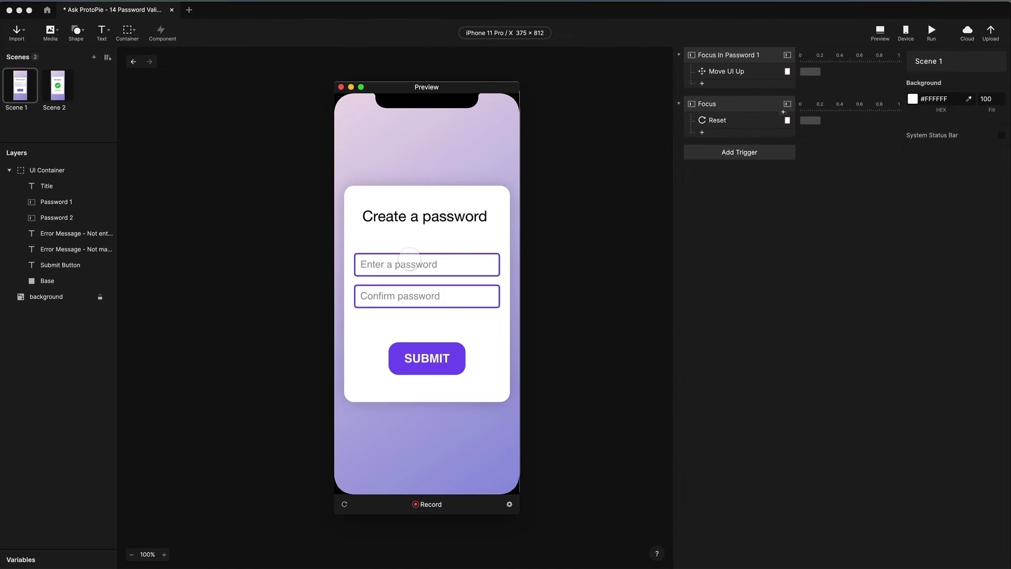
left_click(408, 263)
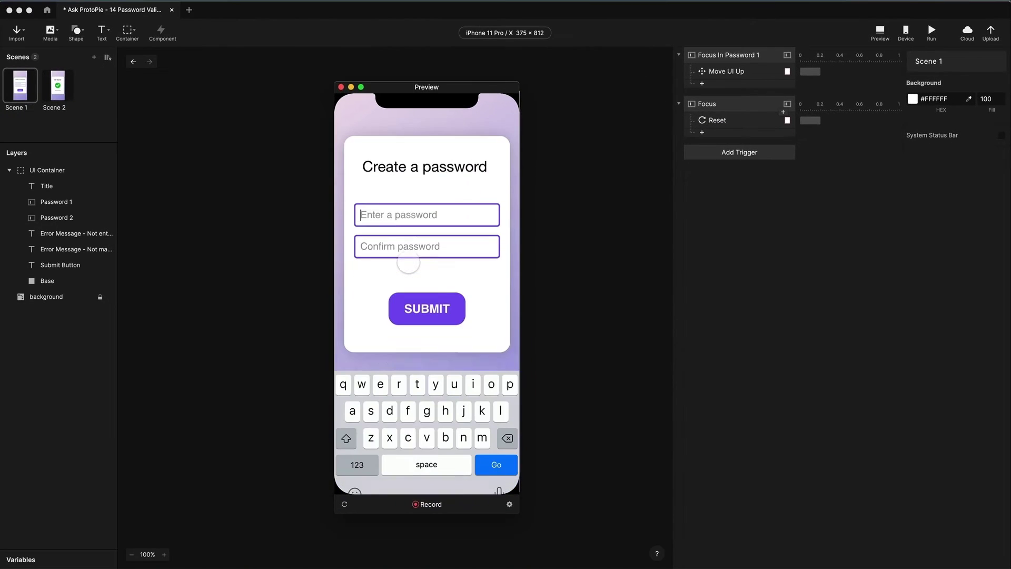
Step: Unfocus the field and focus Confirm password to check the card resets, then close the preview
left_click(356, 287)
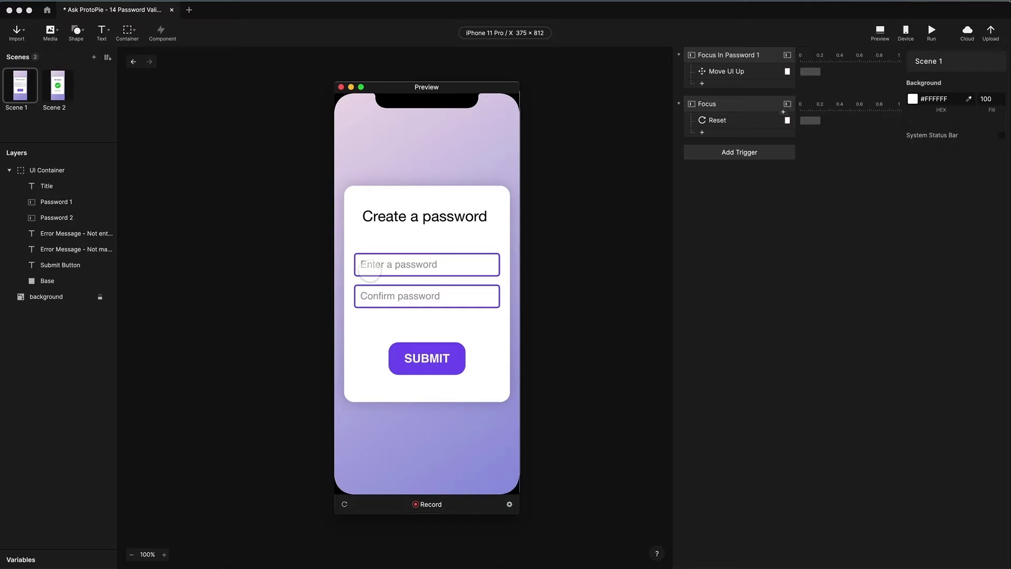
left_click(376, 295)
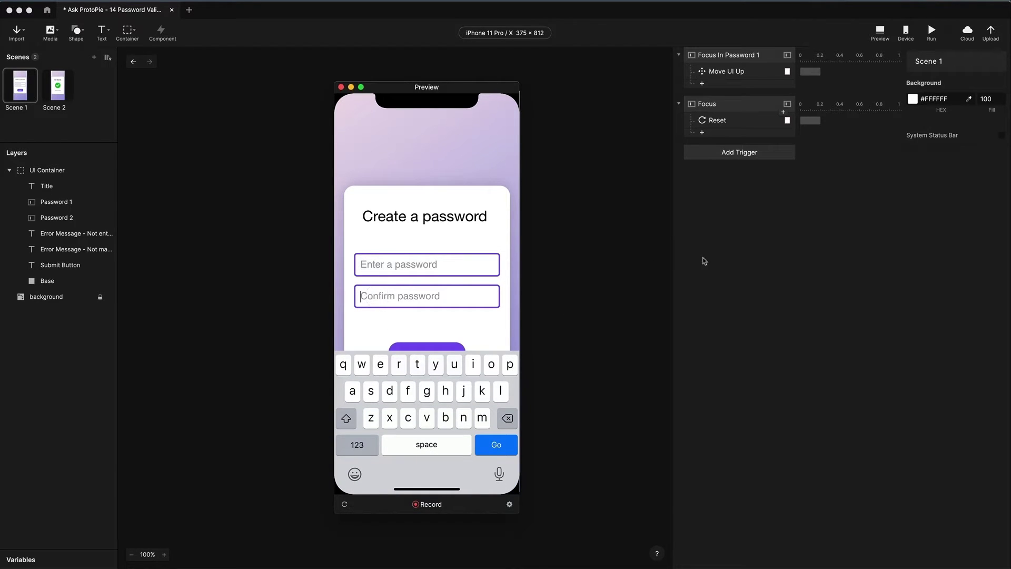
key("super+p")
Step: Rename the focus-out trigger to 'Focus Out Password 1'
double_click(739, 104)
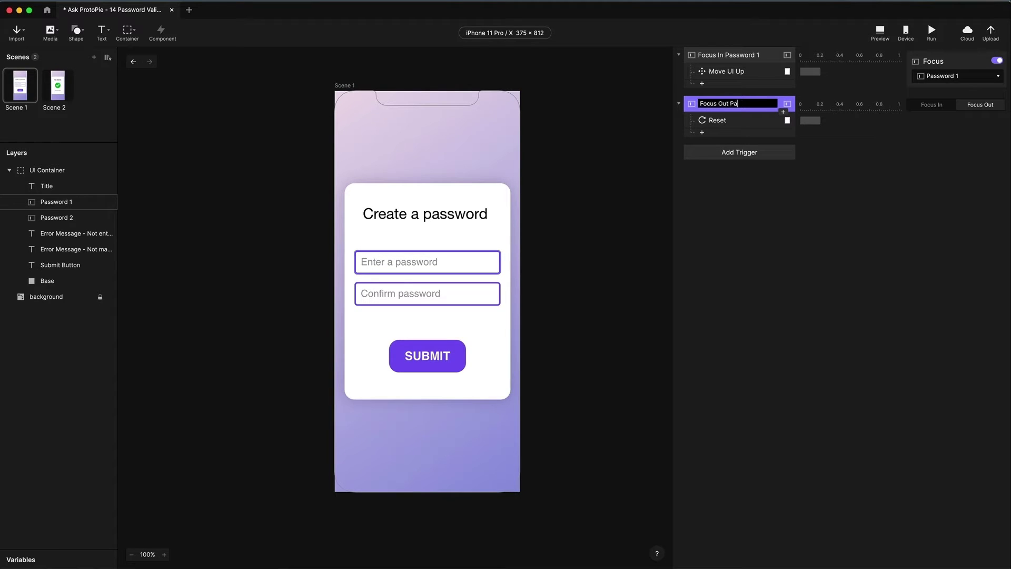
type("Focus Out Password 1")
key("Return")
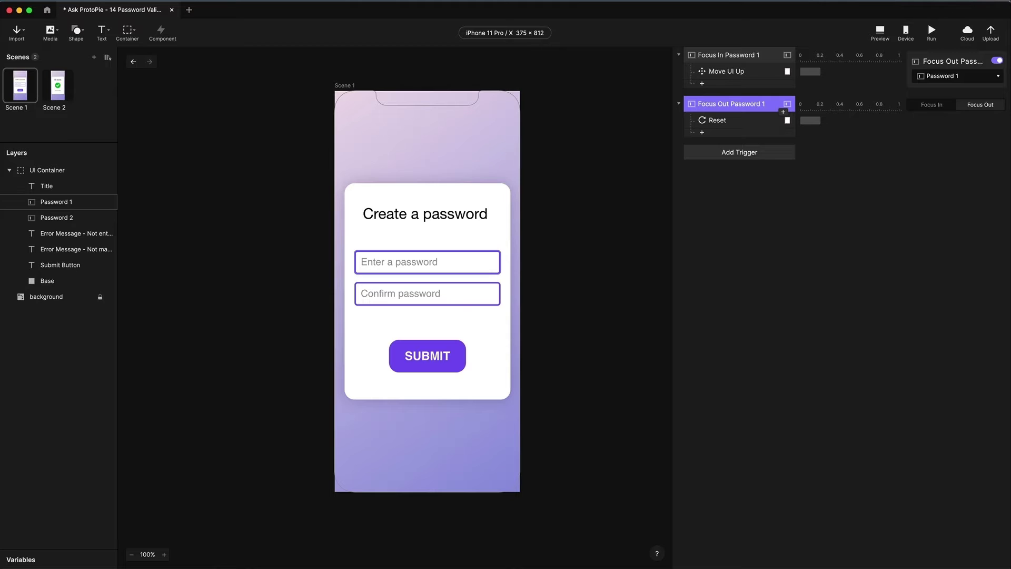
Step: Duplicate both Password 1 focus triggers with Cmd+D
left_click(749, 56)
left_click(761, 104, "shift")
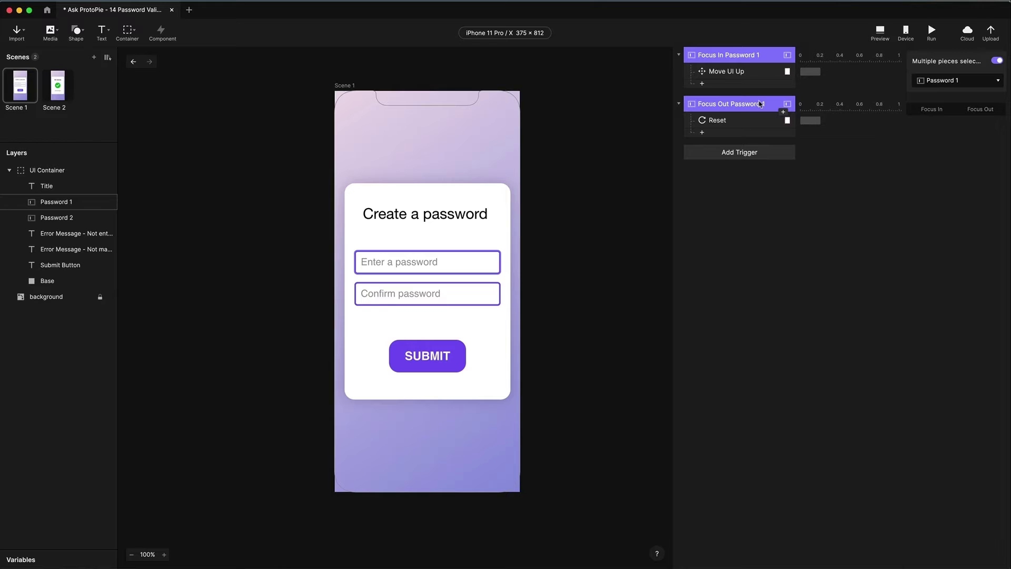
key("super+d")
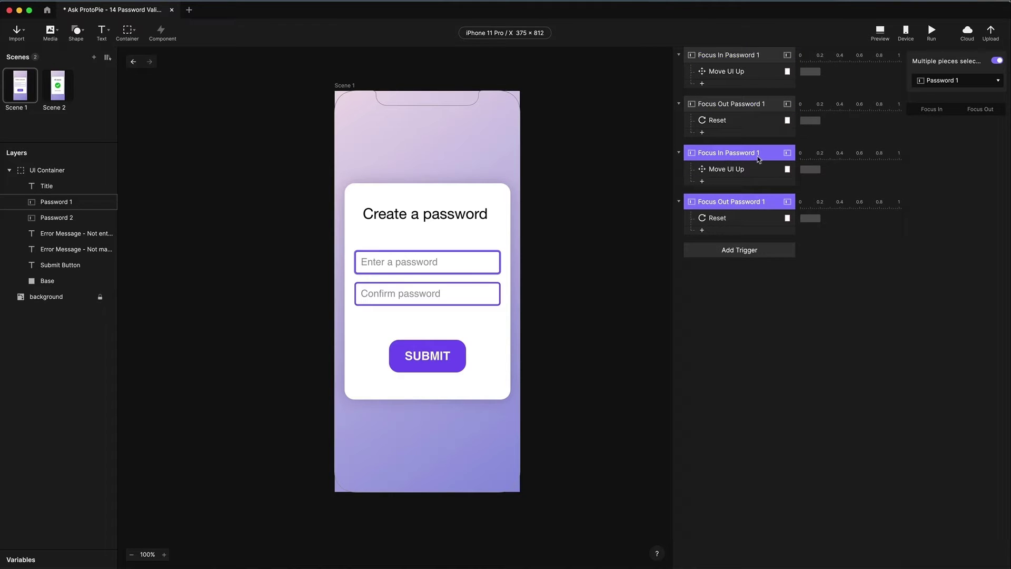
Step: Retarget both duplicated focus triggers to the Password 2 layer
left_click(769, 297)
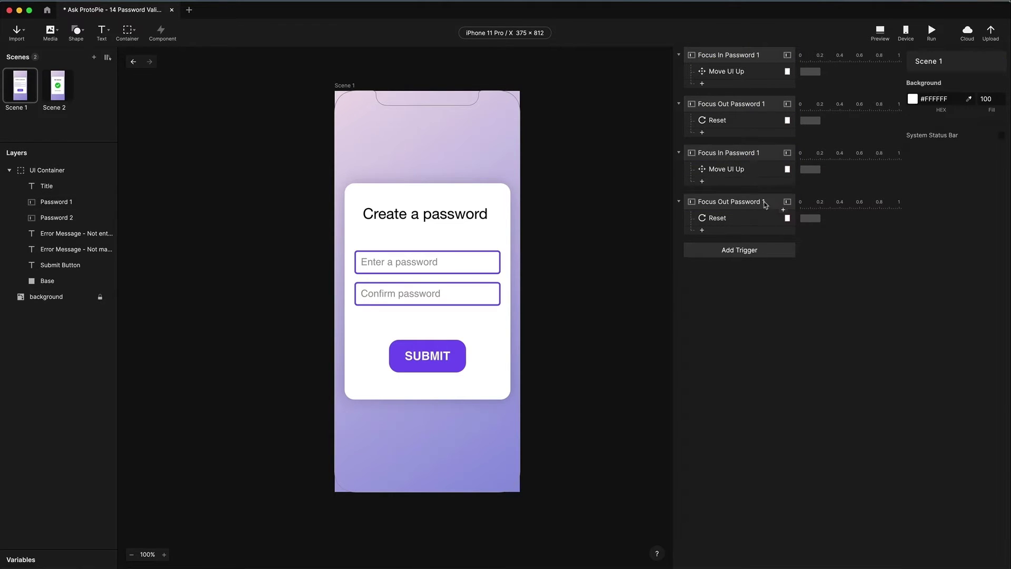
left_click(749, 153)
left_click(761, 202, "shift")
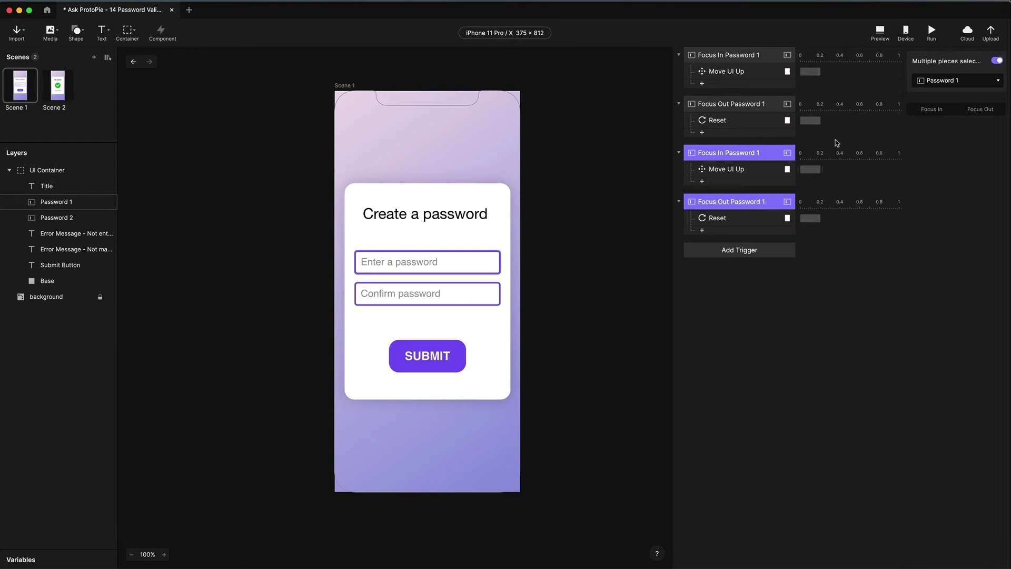
left_click(982, 80)
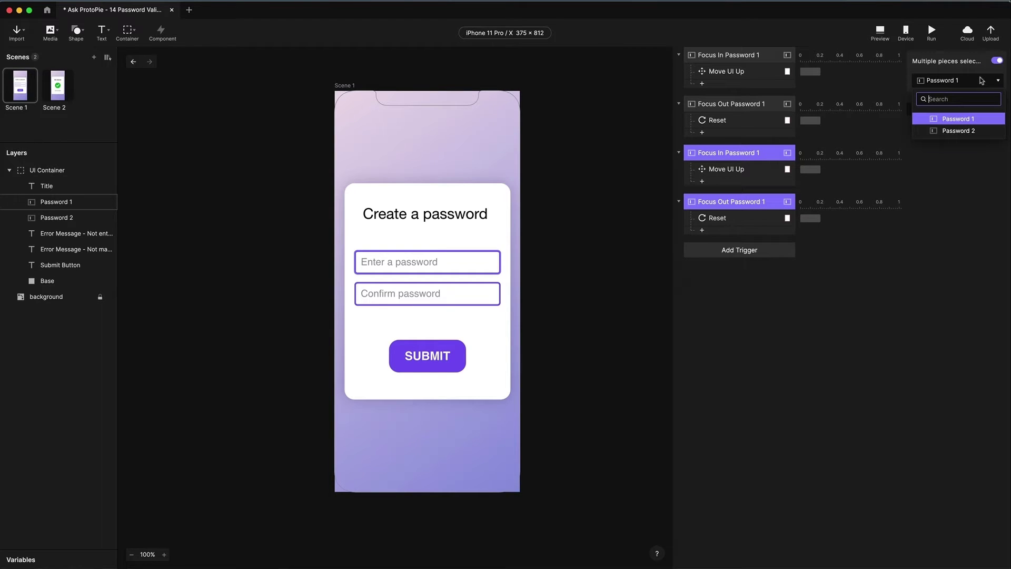
left_click(972, 131)
left_click(765, 327)
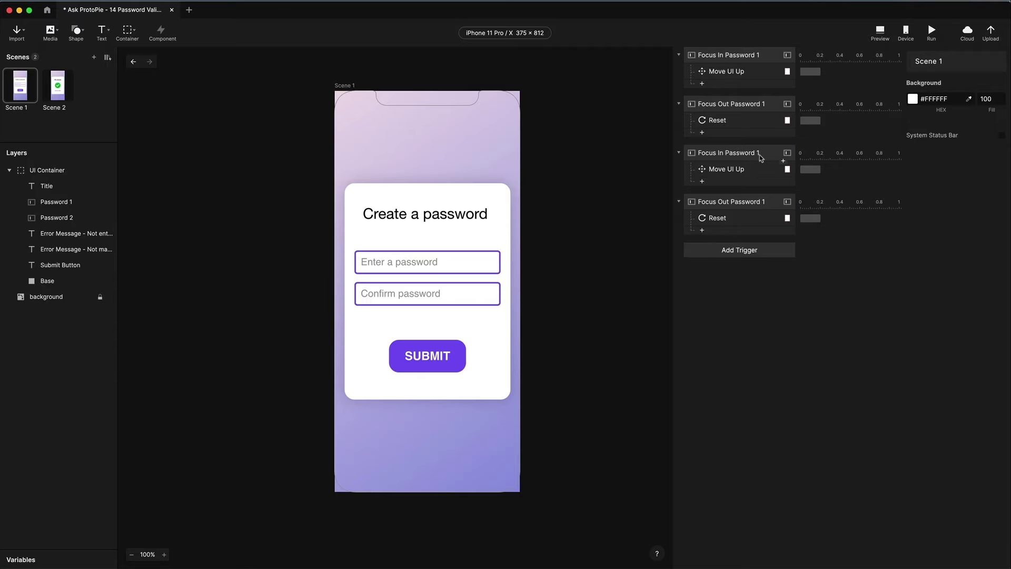
Step: Rename the duplicates to 'Focus In Password 2' and 'Focus Out Password 2'
double_click(762, 153)
key("BackSpace")
type("2")
key("Return")
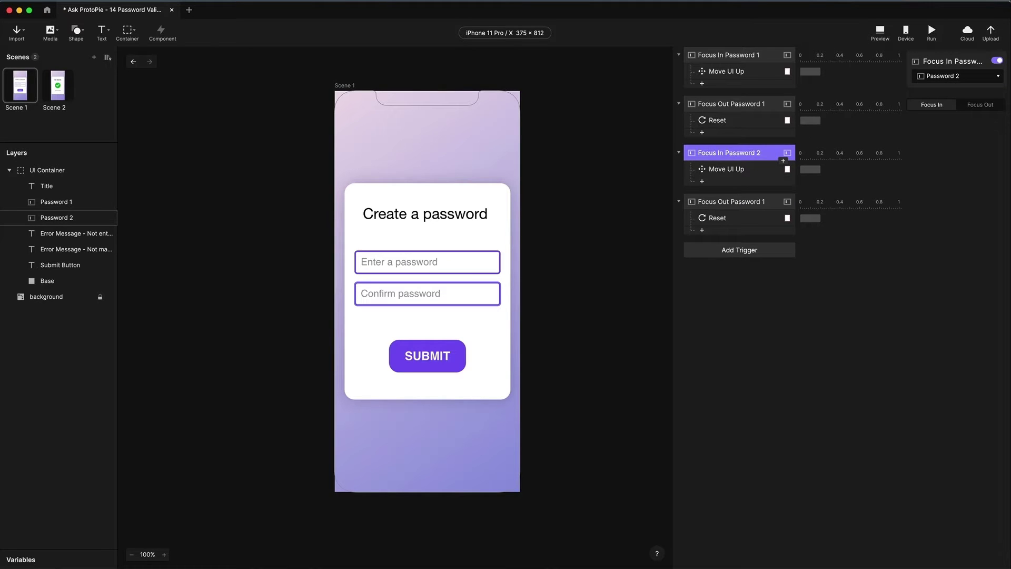
double_click(765, 201)
left_click(766, 201)
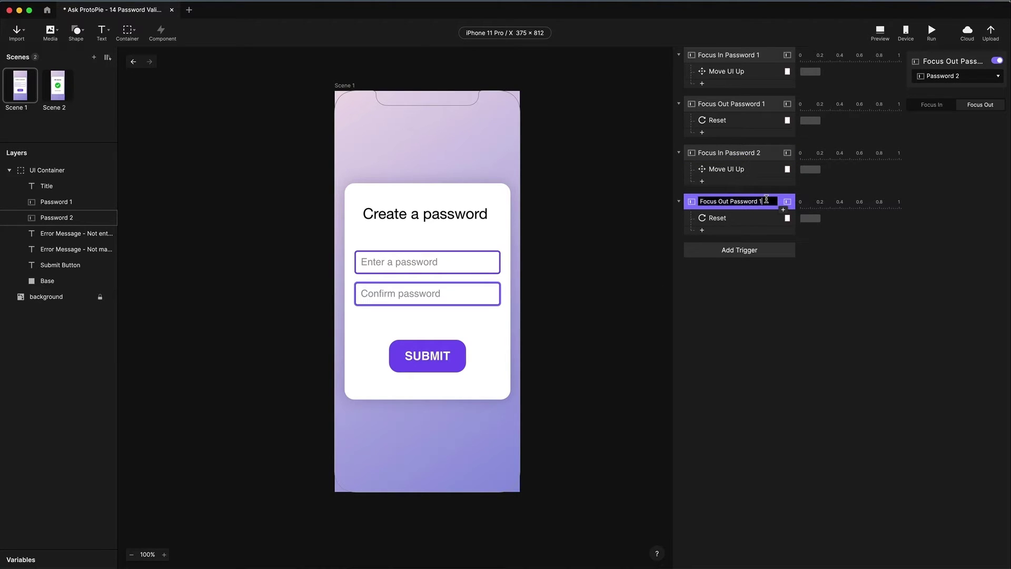
type("2")
key("Return")
Step: Preview, focusing and unfocusing each password field to check the card rises and drops, then close
left_click(880, 30)
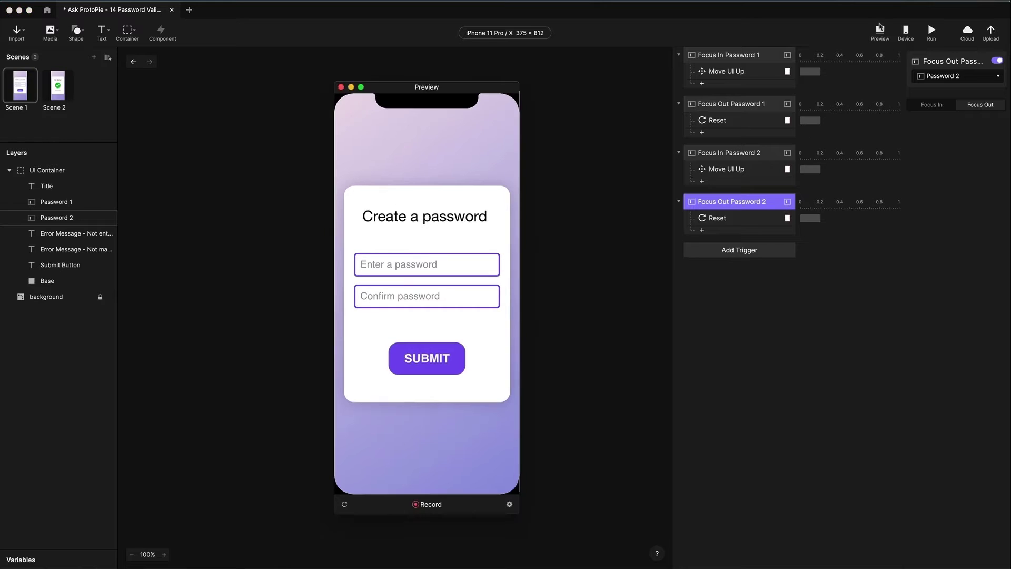
left_click(457, 262)
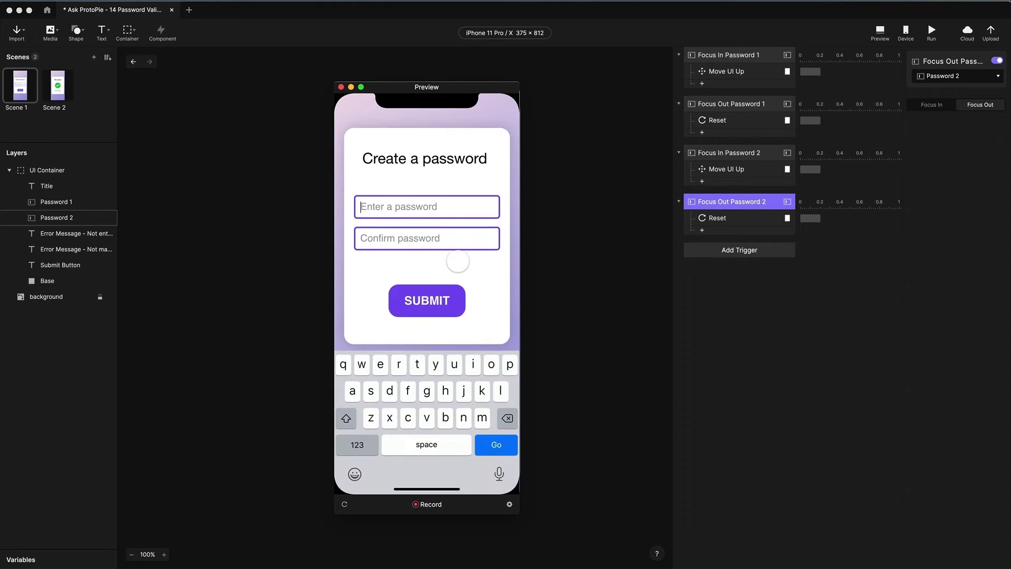
left_click(372, 280)
left_click(400, 295)
left_click(361, 280)
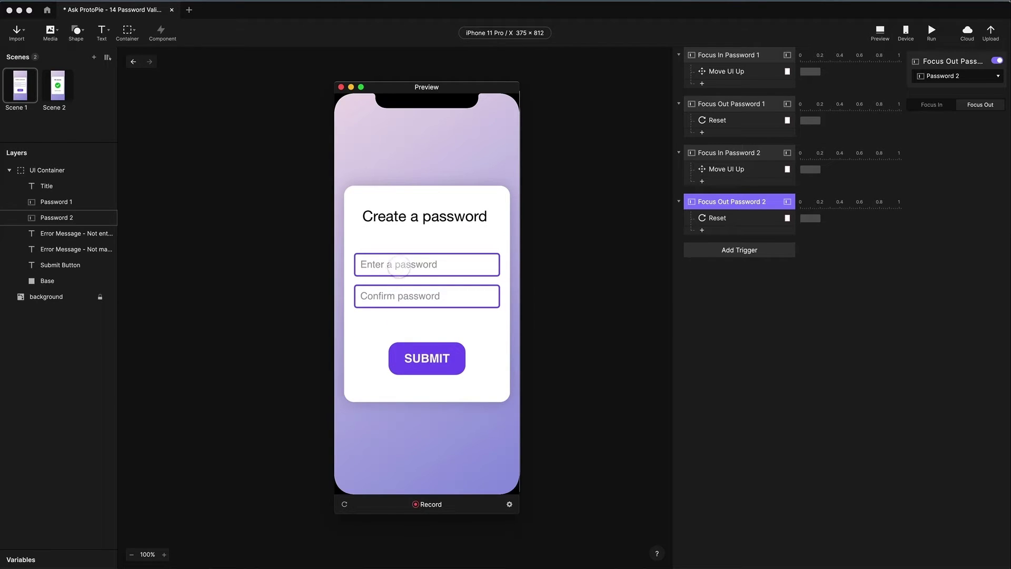
left_click(396, 270)
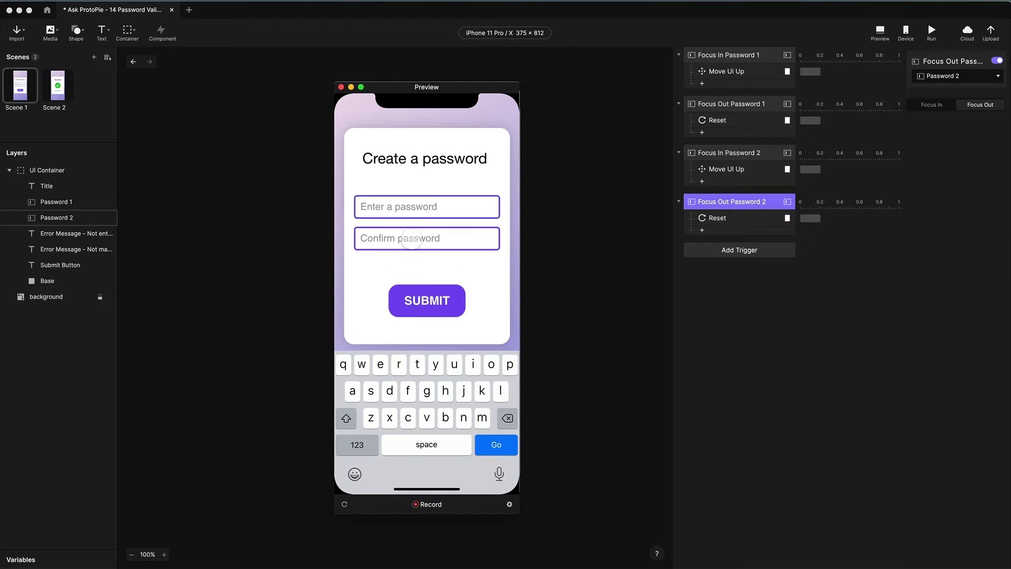
left_click(363, 275)
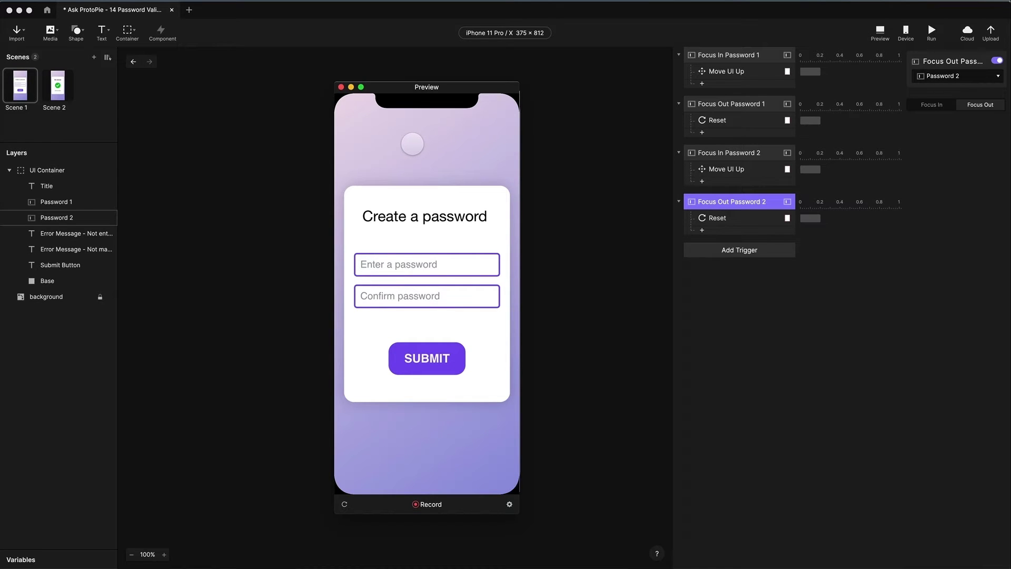
left_click(393, 263)
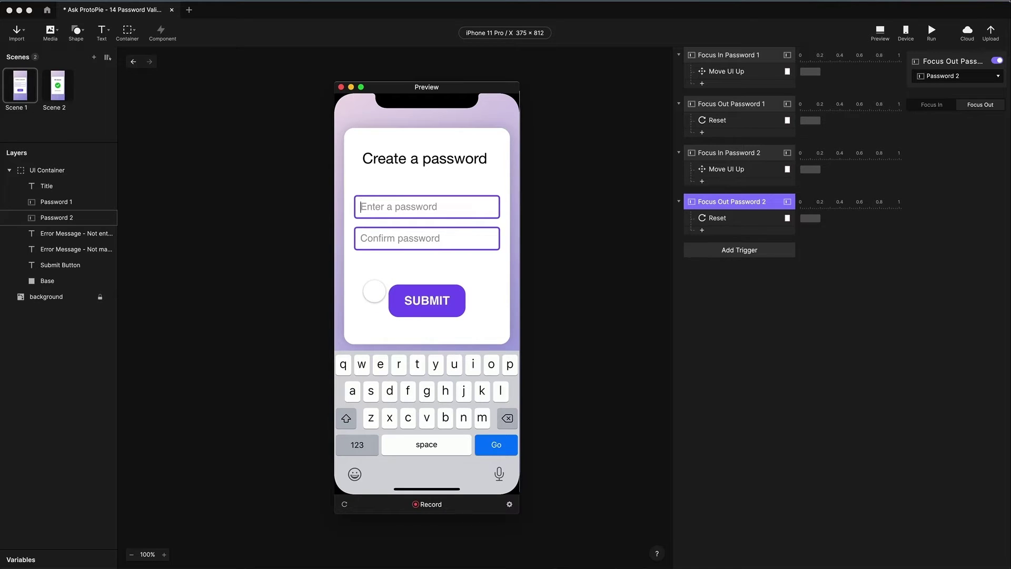
left_click(342, 87)
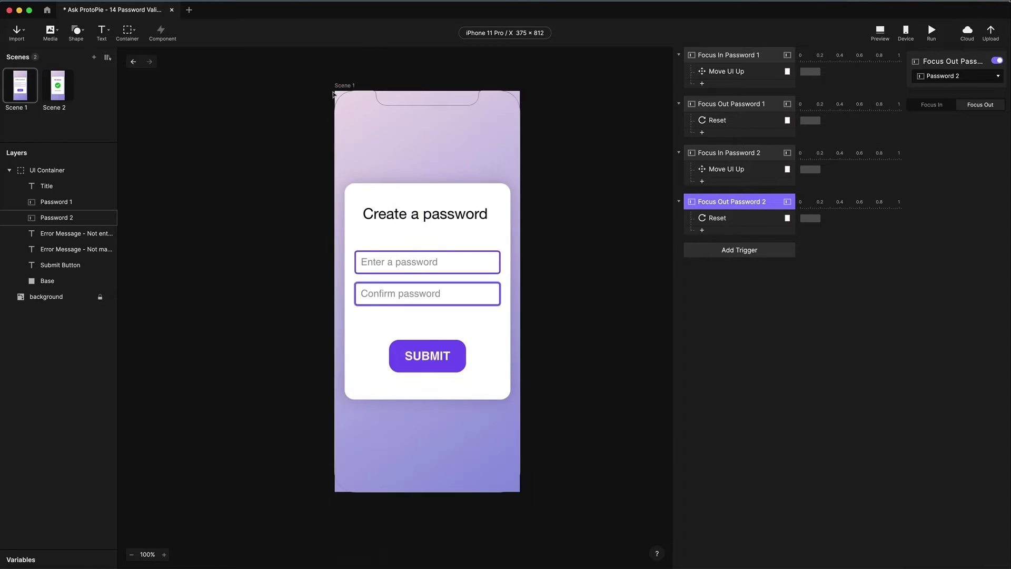
left_click(74, 235)
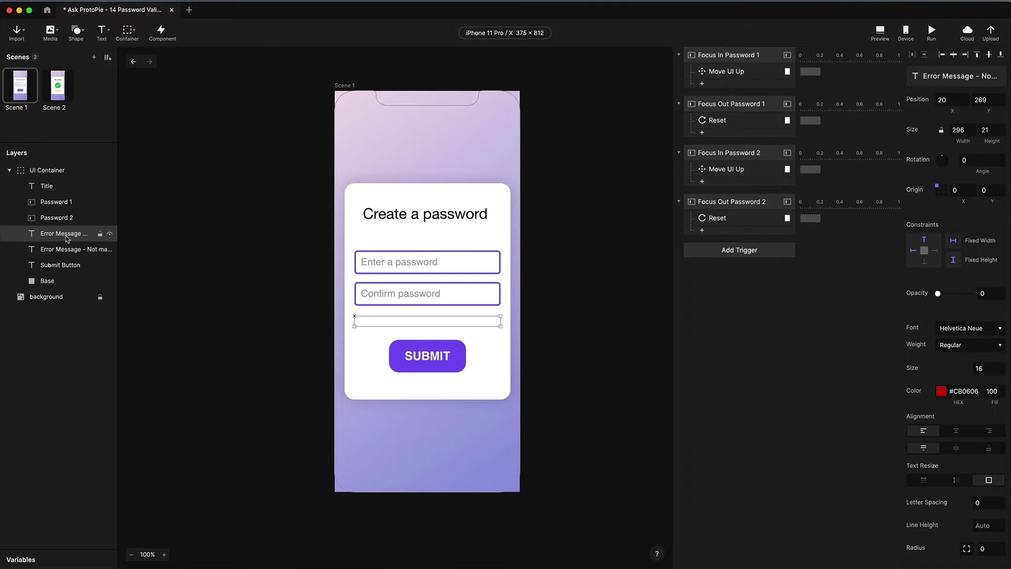
left_click_drag(938, 293, 982, 295)
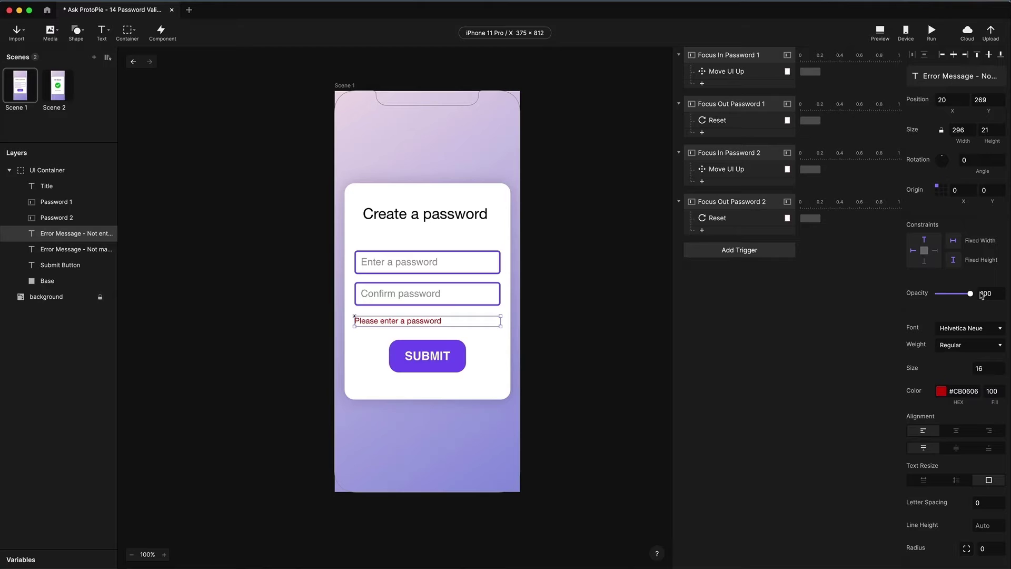
left_click_drag(982, 295, 887, 293)
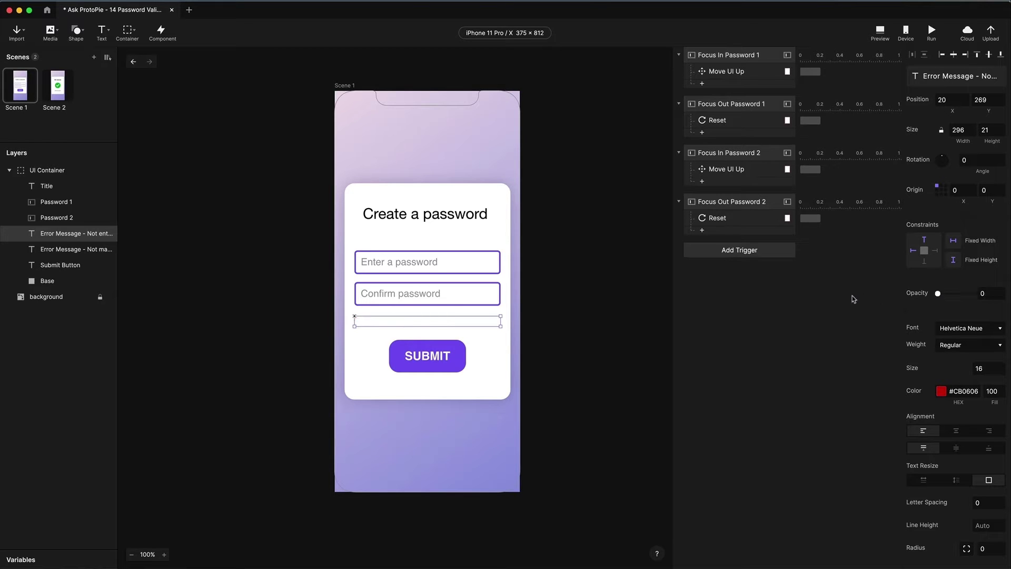
left_click(884, 36)
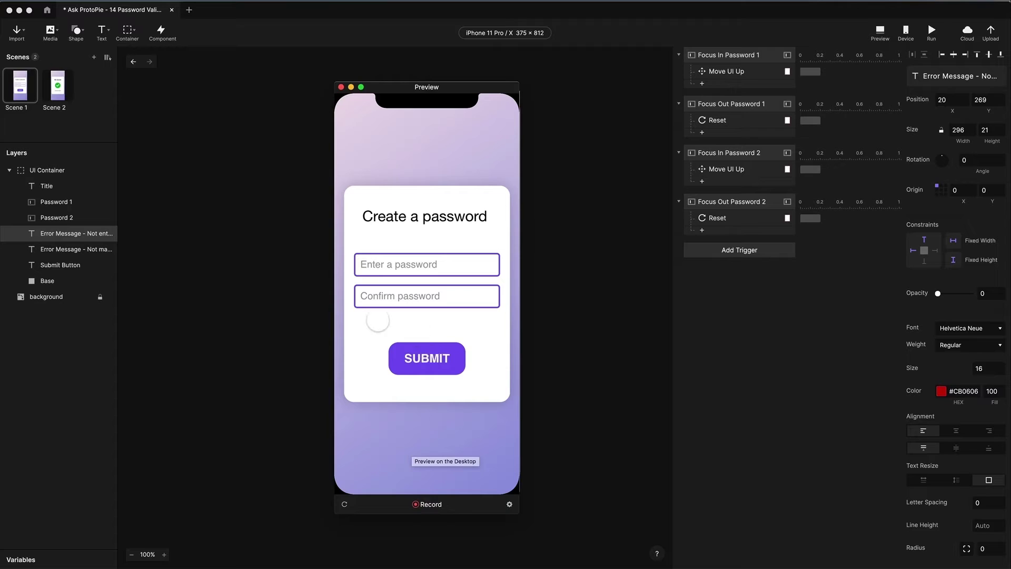
left_click(341, 86)
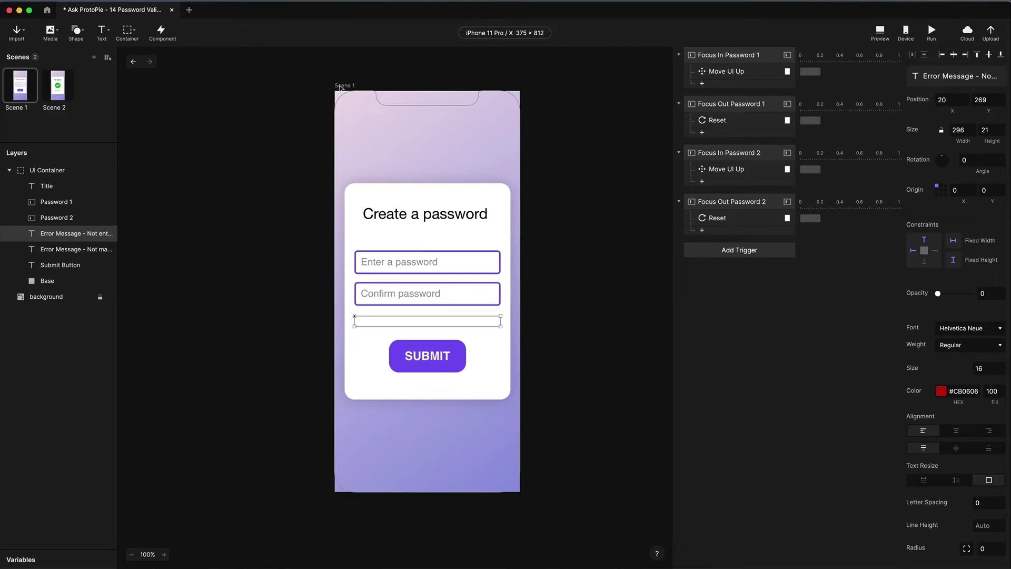
left_click(79, 250)
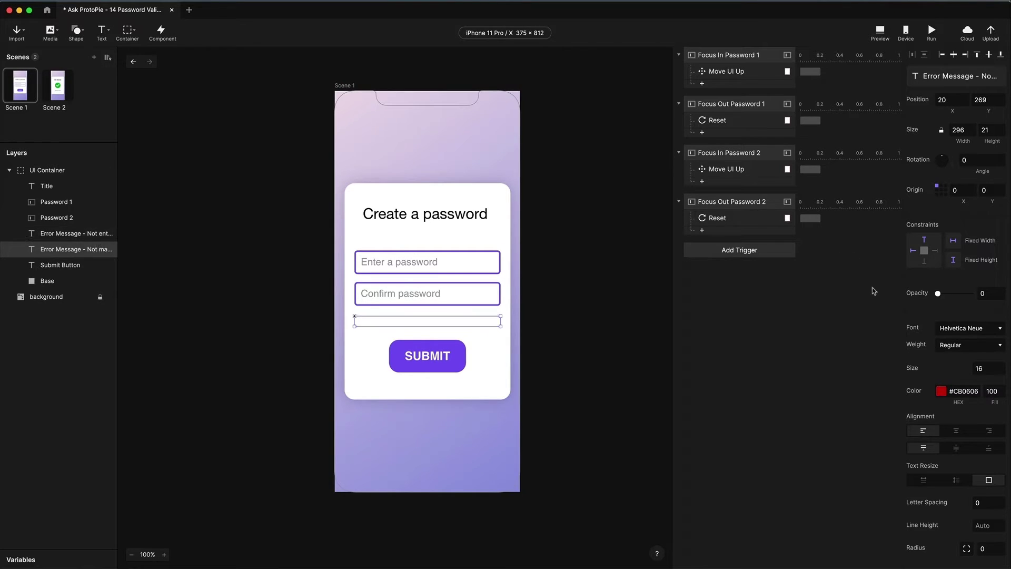
left_click_drag(938, 295, 986, 296)
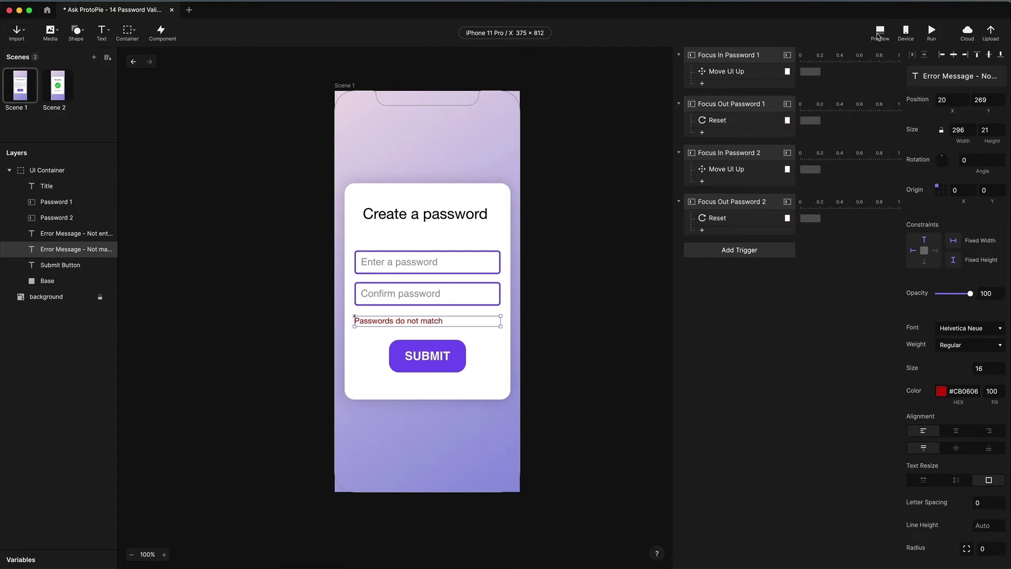
left_click(880, 33)
left_click(402, 262)
type("12345678")
left_click(412, 238)
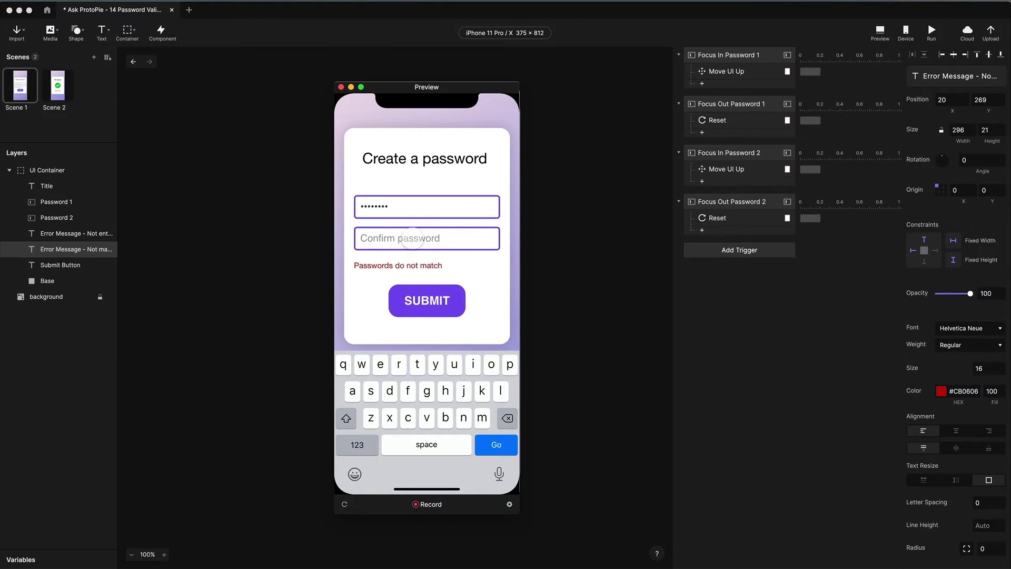
type("123")
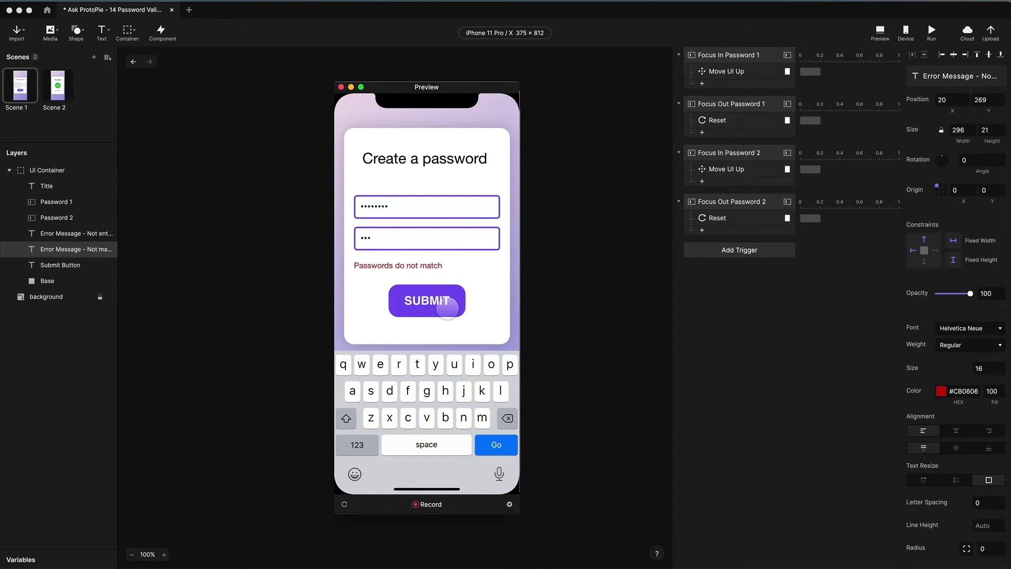
left_click(341, 87)
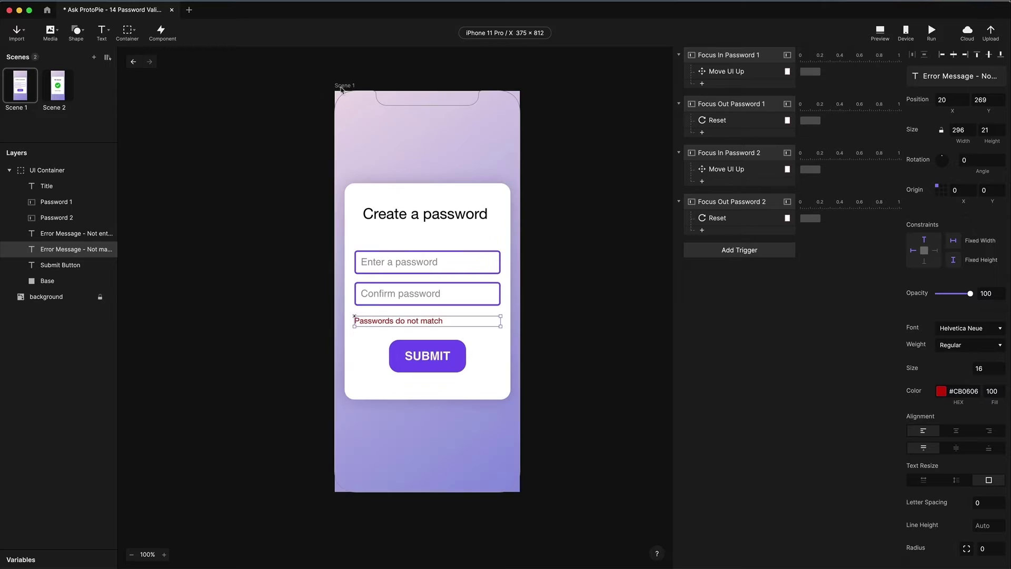
left_click_drag(971, 294, 925, 299)
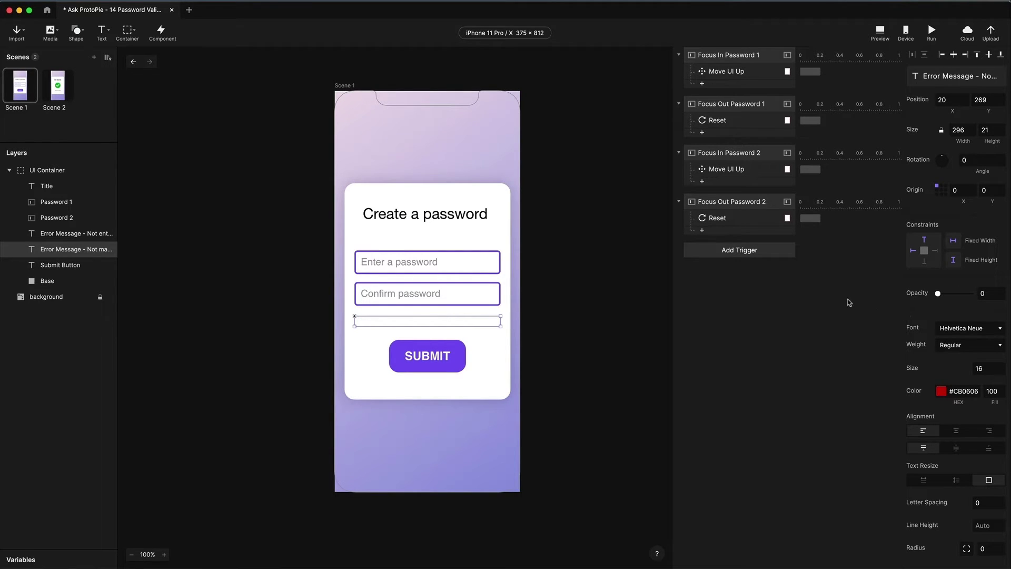
left_click(809, 311)
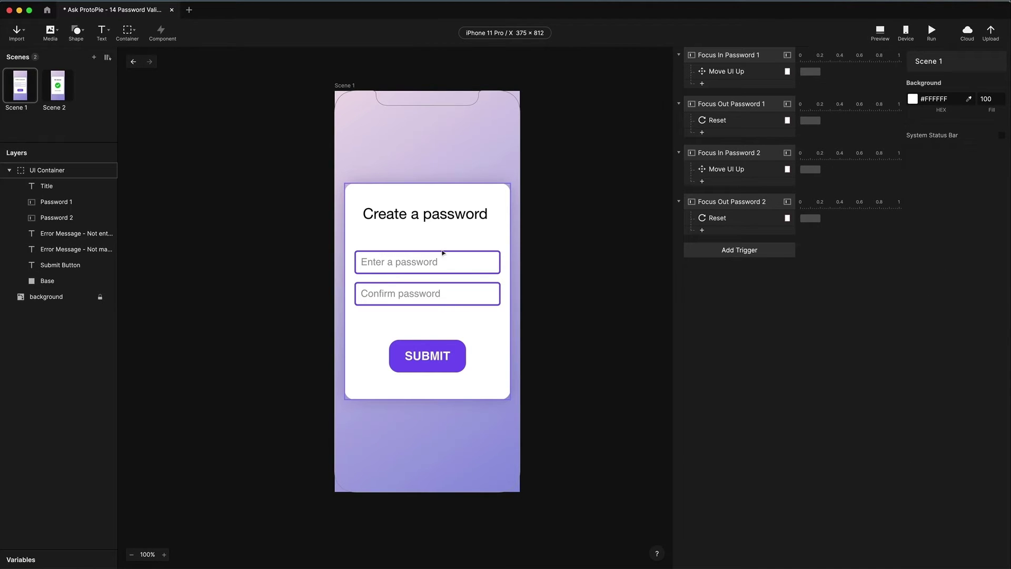
Step: Add a Tap trigger targeting the Submit Button layer
left_click(752, 249)
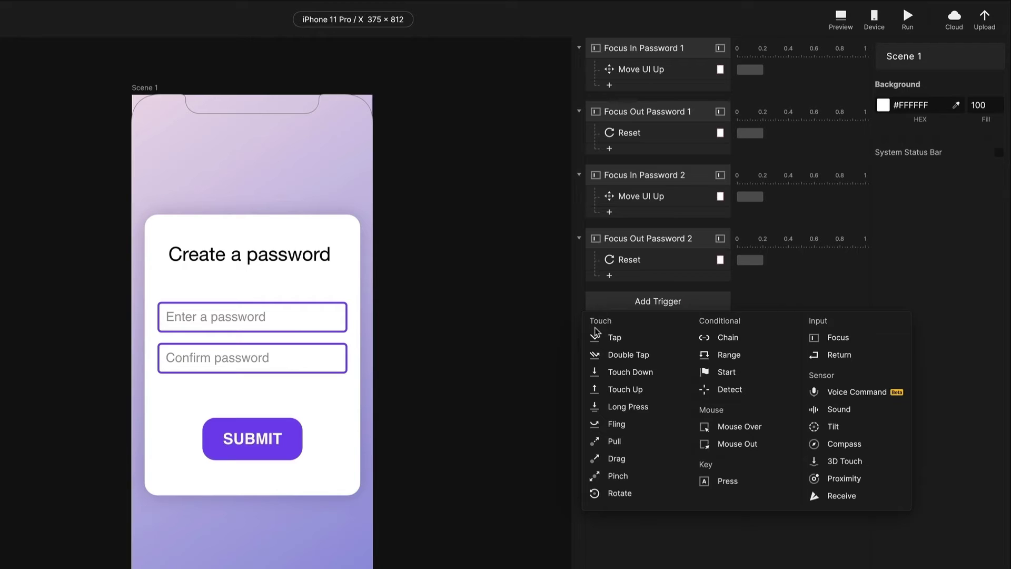
left_click(611, 339)
left_click(920, 73)
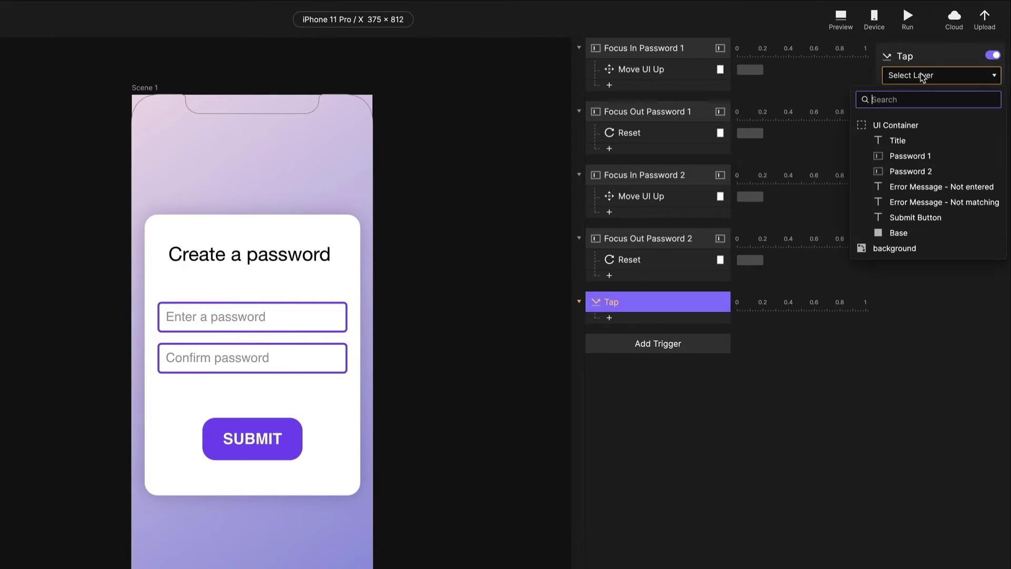
left_click(922, 217)
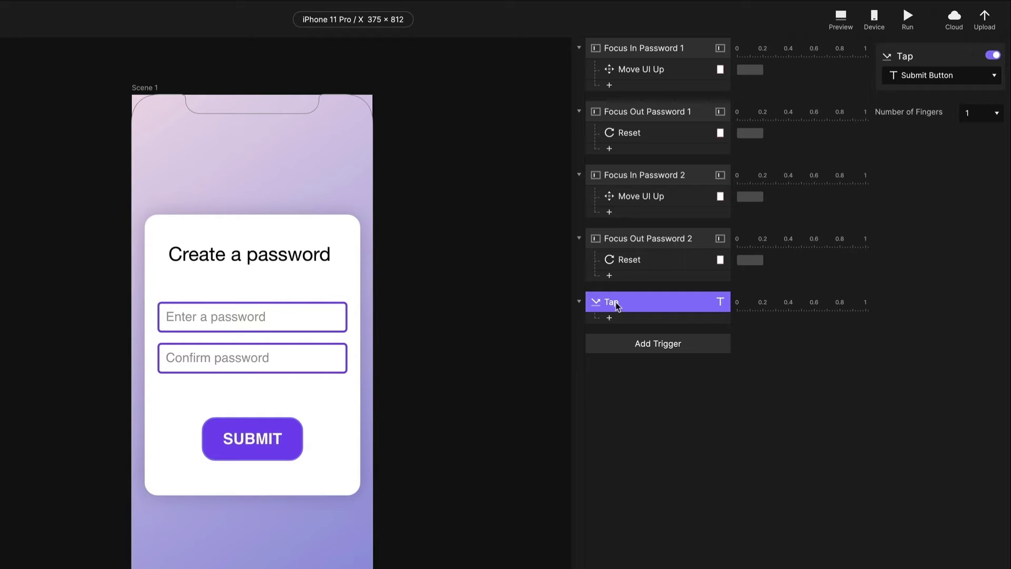
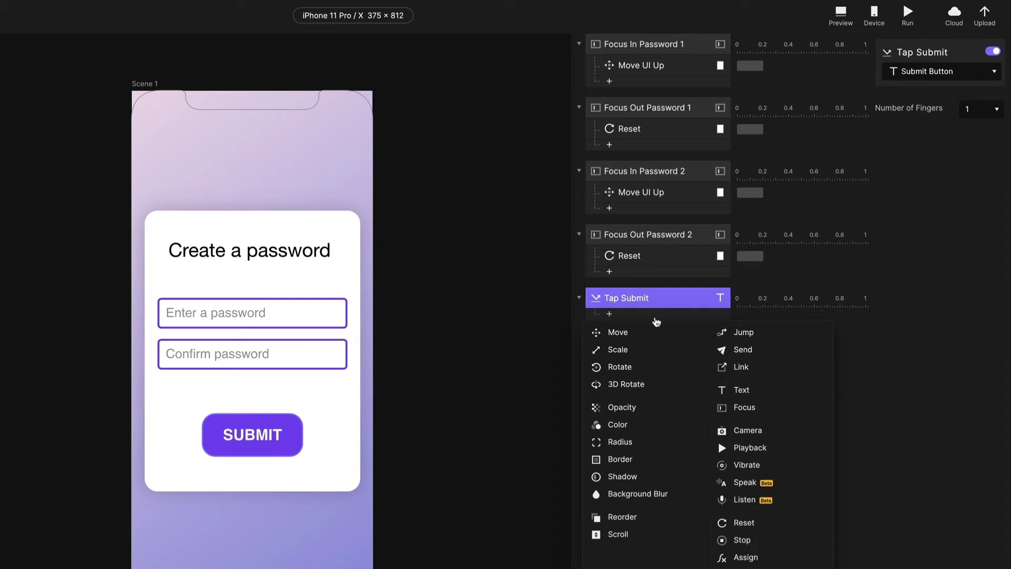
Step: Add a condition under Tap Submit that checks Password 1's Text
left_click(705, 524)
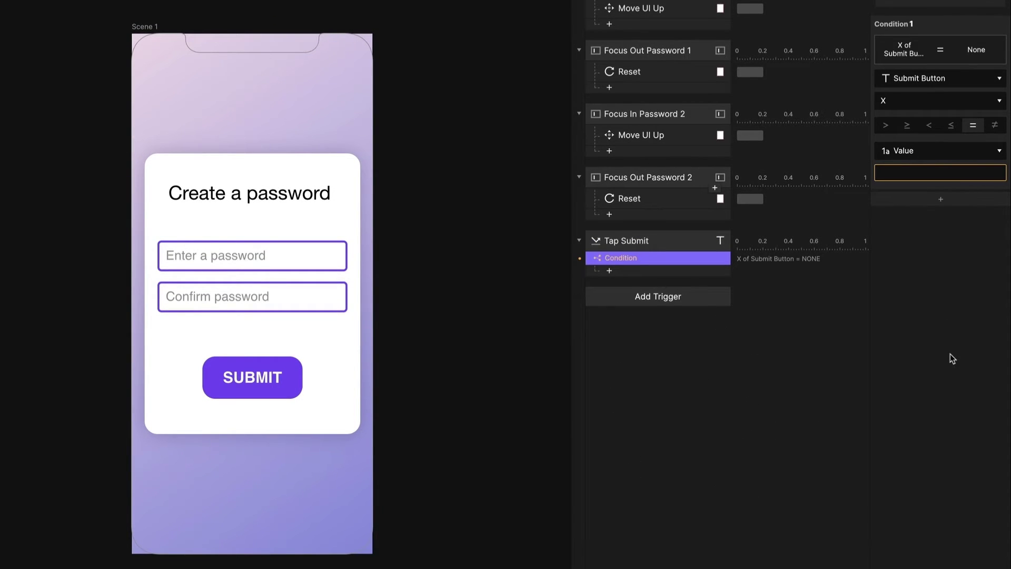
left_click(935, 75)
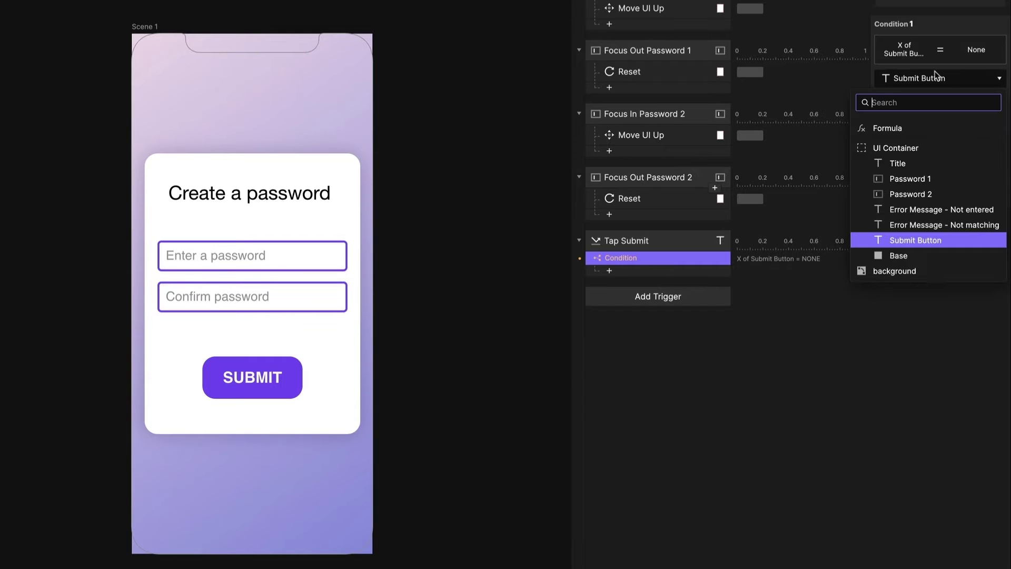
left_click(919, 179)
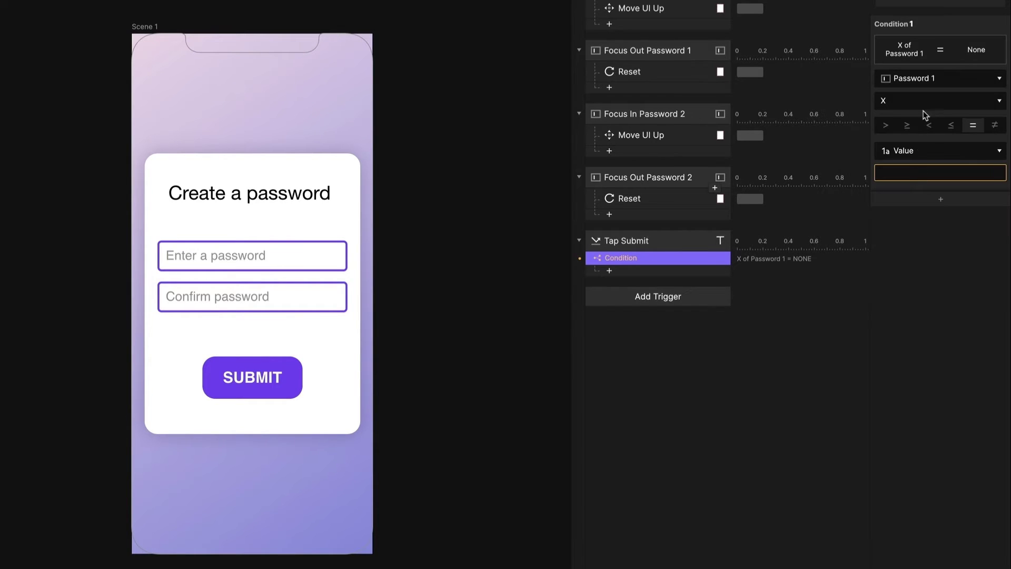
left_click(926, 101)
scroll(919, 136, "down", 4)
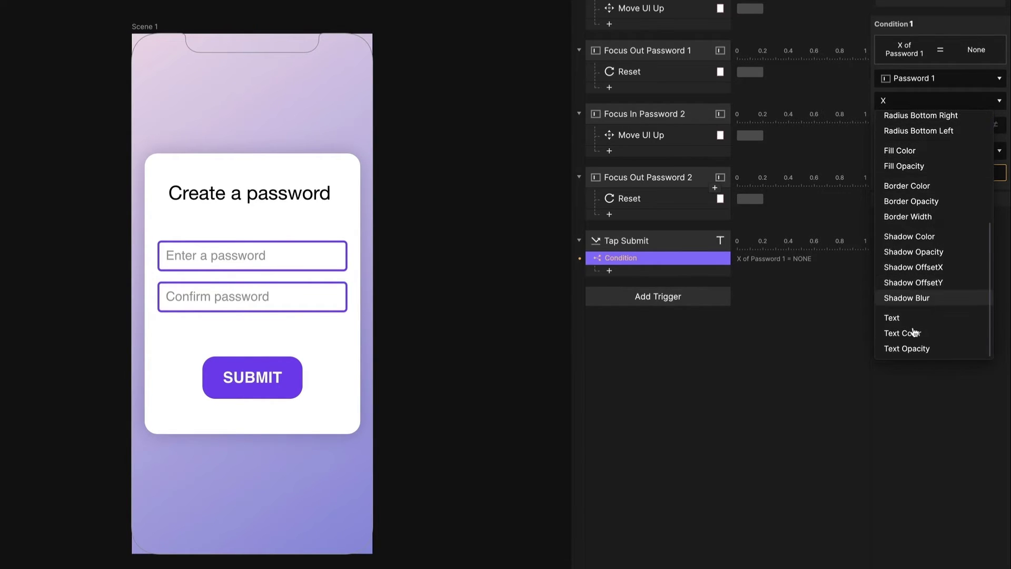
left_click(913, 315)
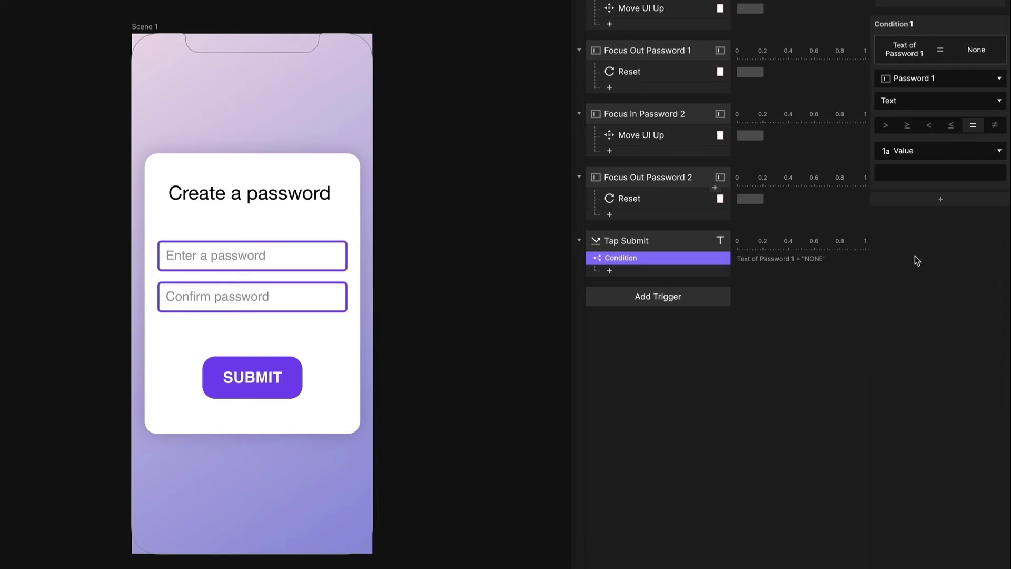
Step: Compare it against the empty-string formula "" and add a second condition
left_click(956, 152)
left_click(892, 221)
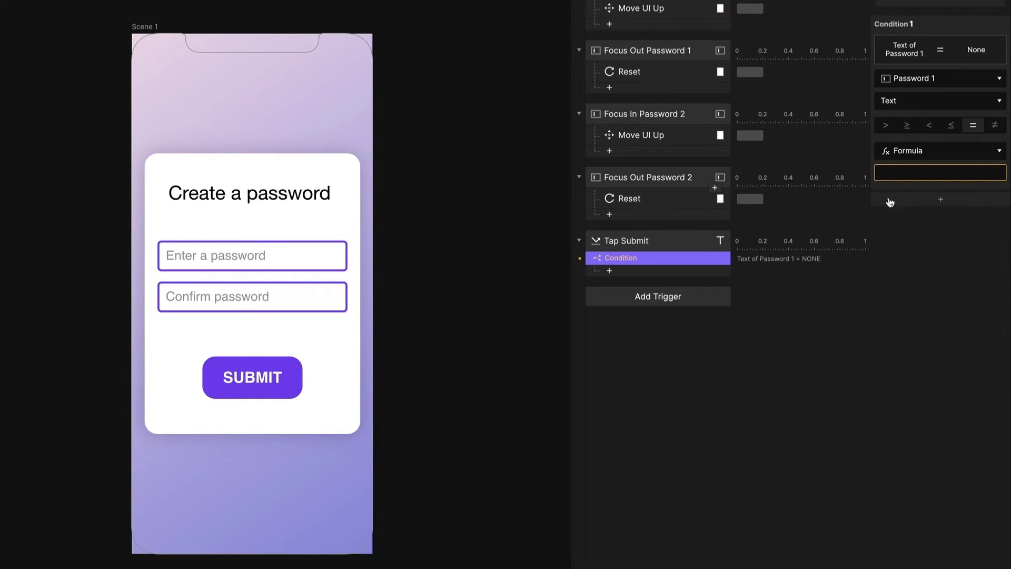
left_click(895, 171)
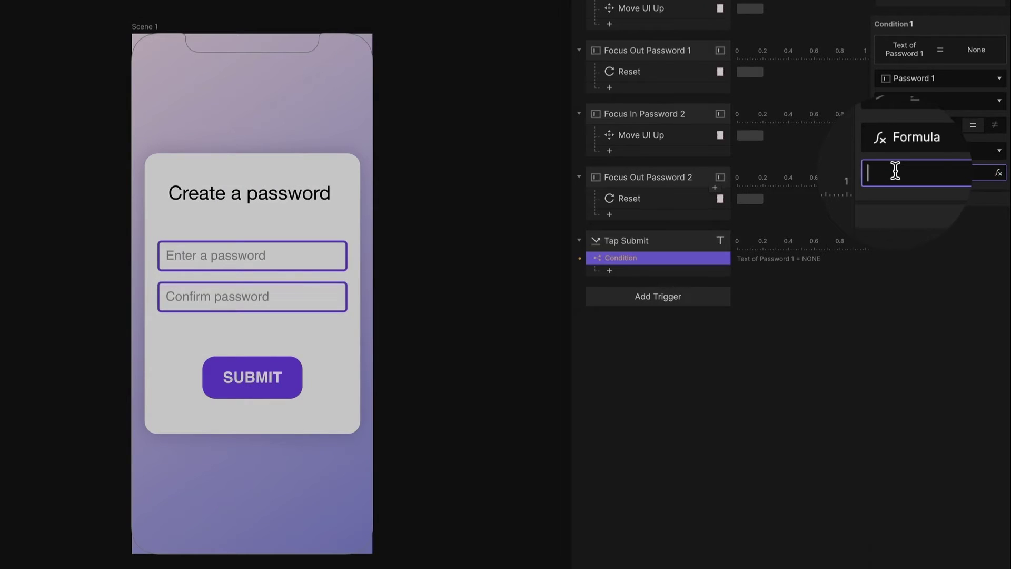
type("\"\"")
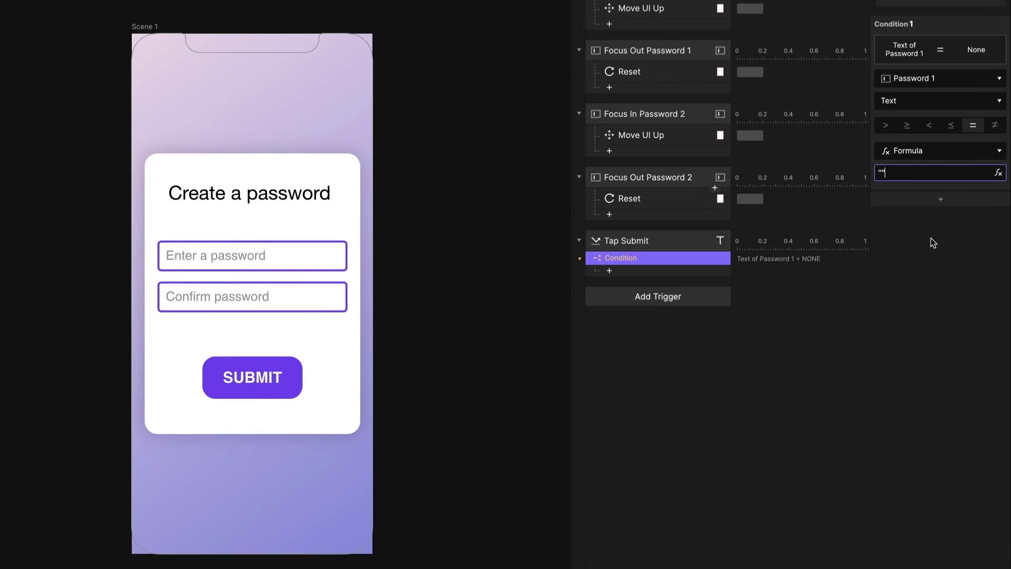
key("Return")
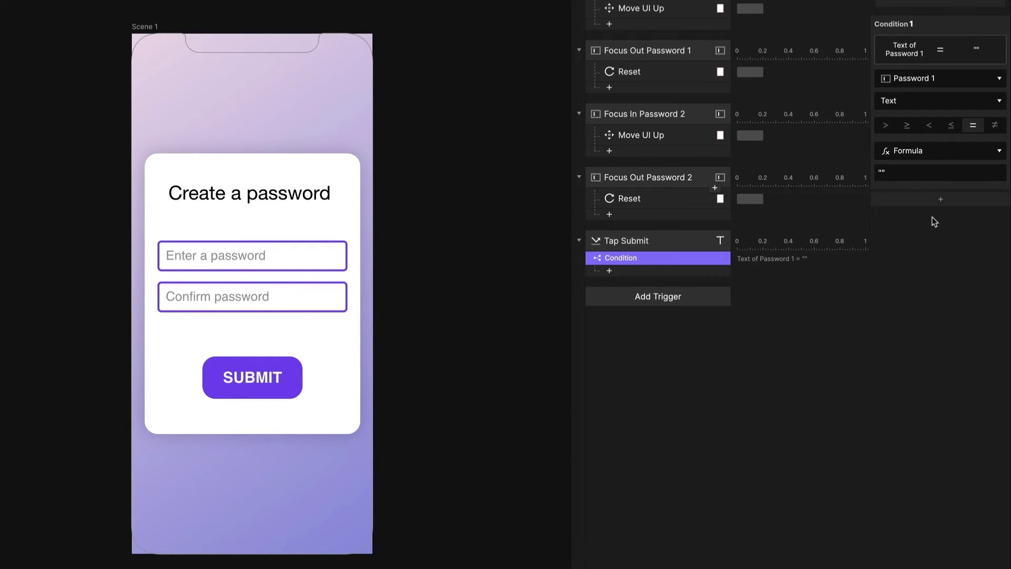
left_click(931, 198)
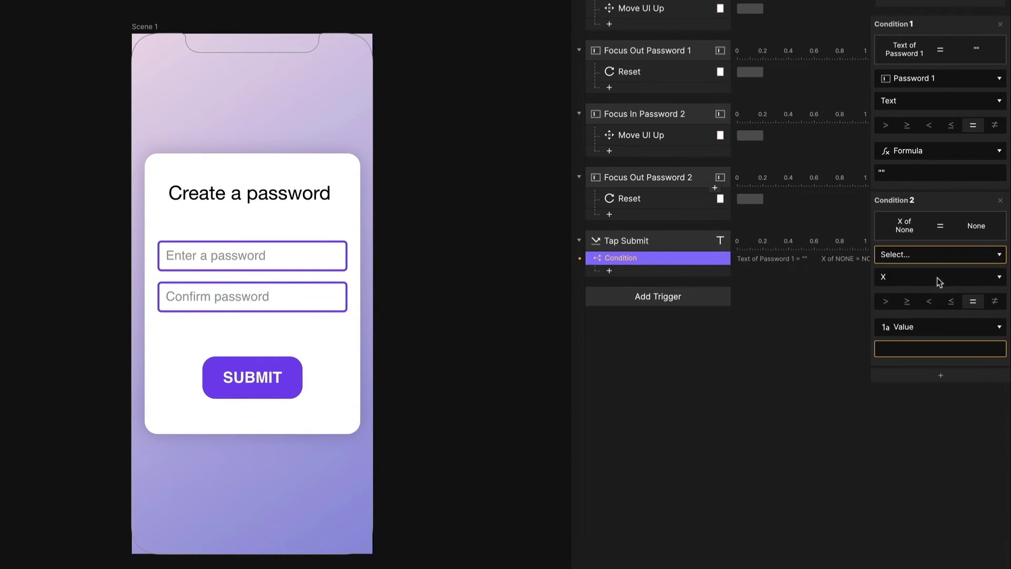
Step: Base Condition 2 on Password 2's Text property
left_click(937, 256)
left_click(930, 354)
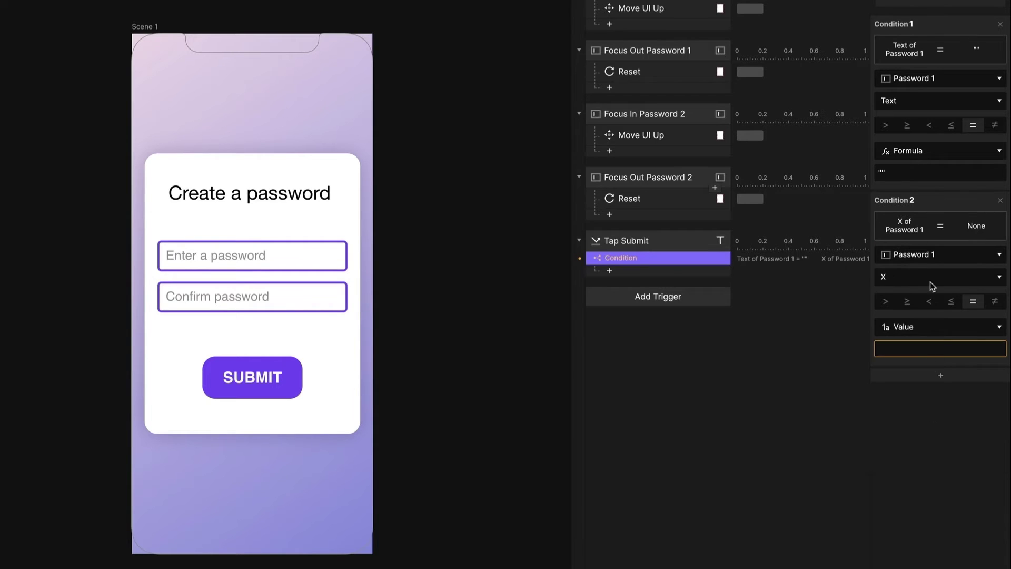
left_click(930, 257)
left_click(931, 368)
left_click(925, 279)
scroll(921, 479, "down", 5)
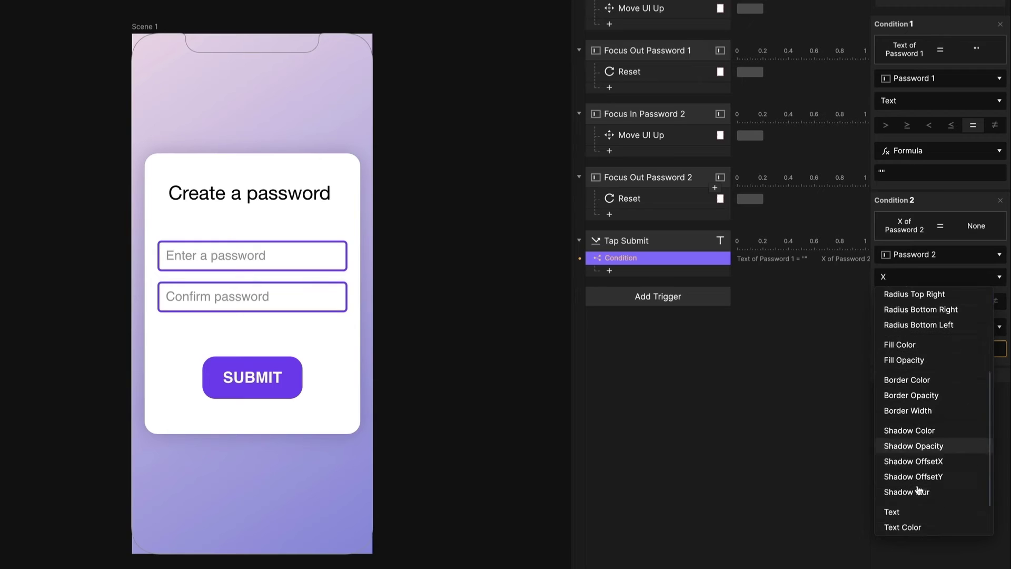
left_click(908, 494)
Step: Compare Password 2's Text against the empty-string formula ""
left_click(968, 326)
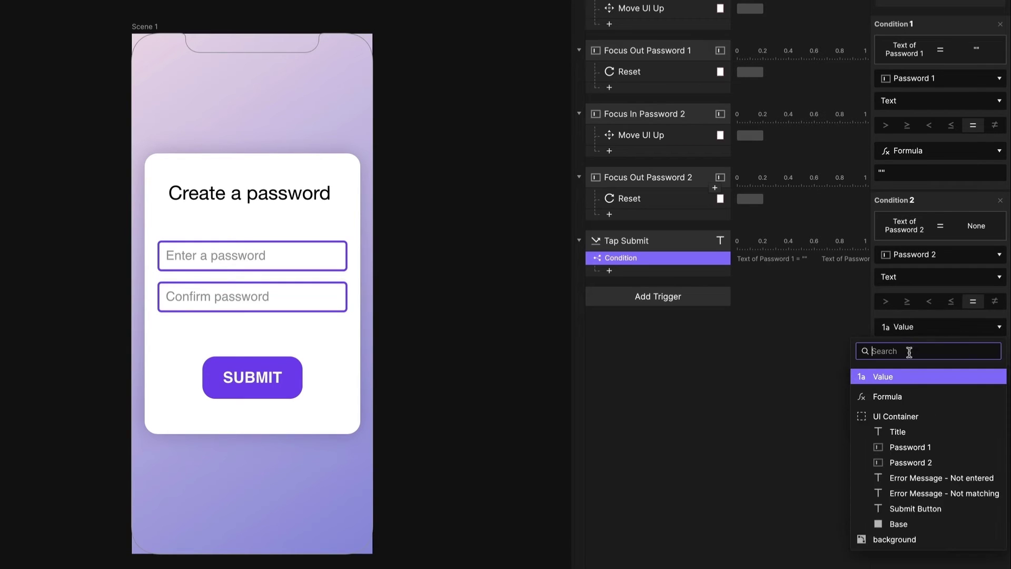
left_click(894, 394)
left_click(910, 348)
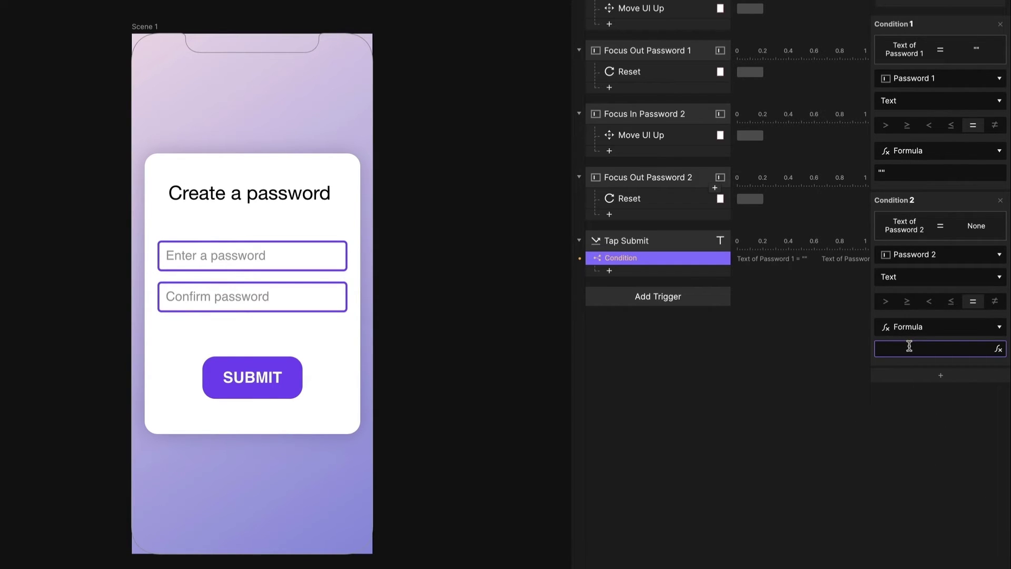
type("\"\"")
left_click(940, 433)
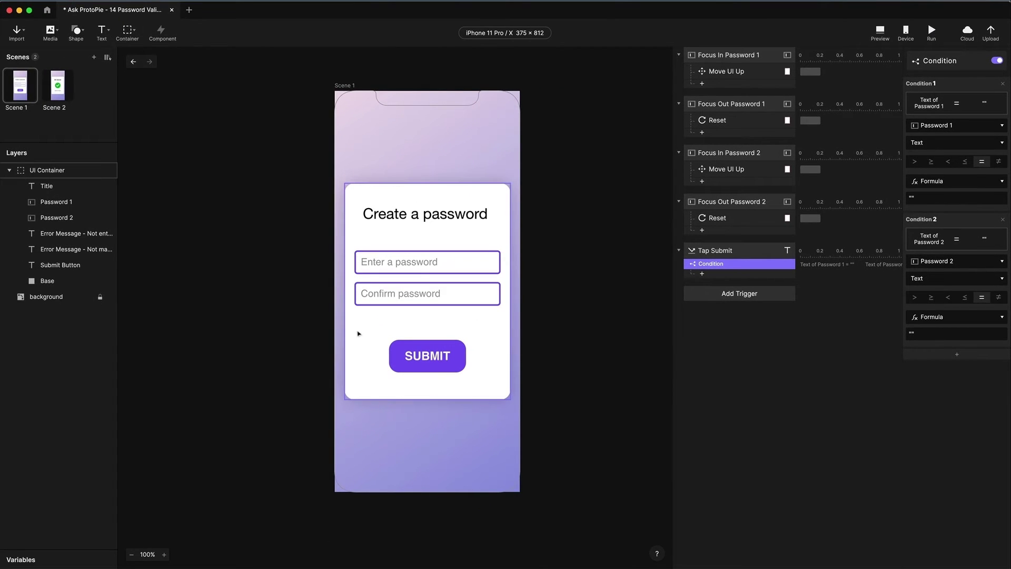
Step: Add an Opacity response under the condition targeting Error Message - Not entered
left_click(57, 231)
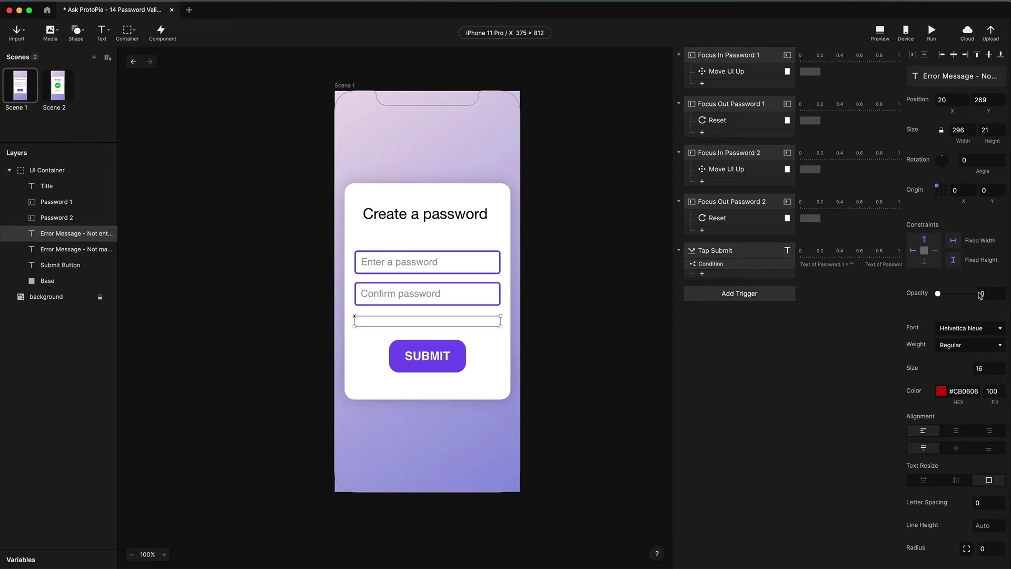
left_click_drag(998, 293, 861, 296)
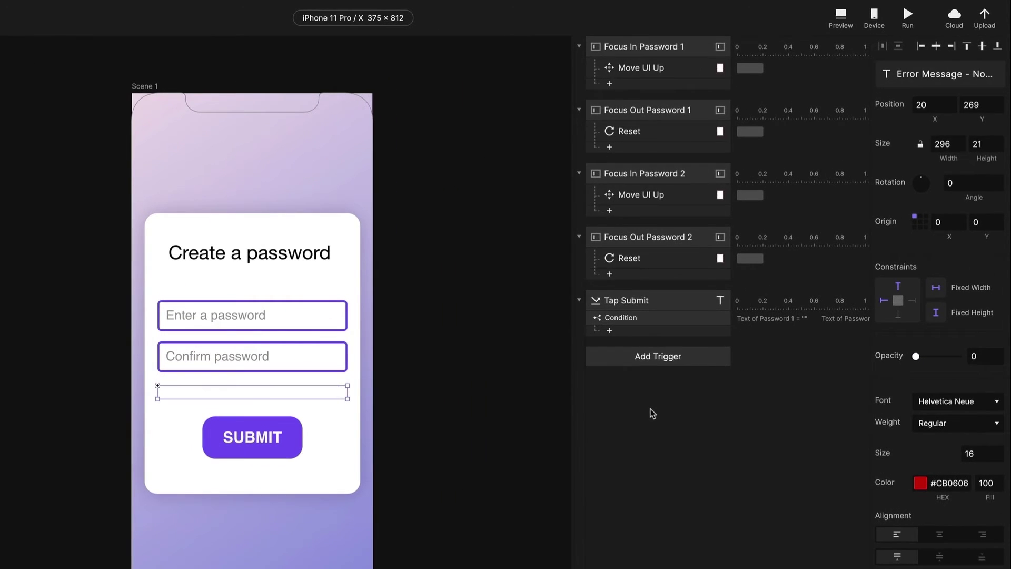
left_click(652, 413)
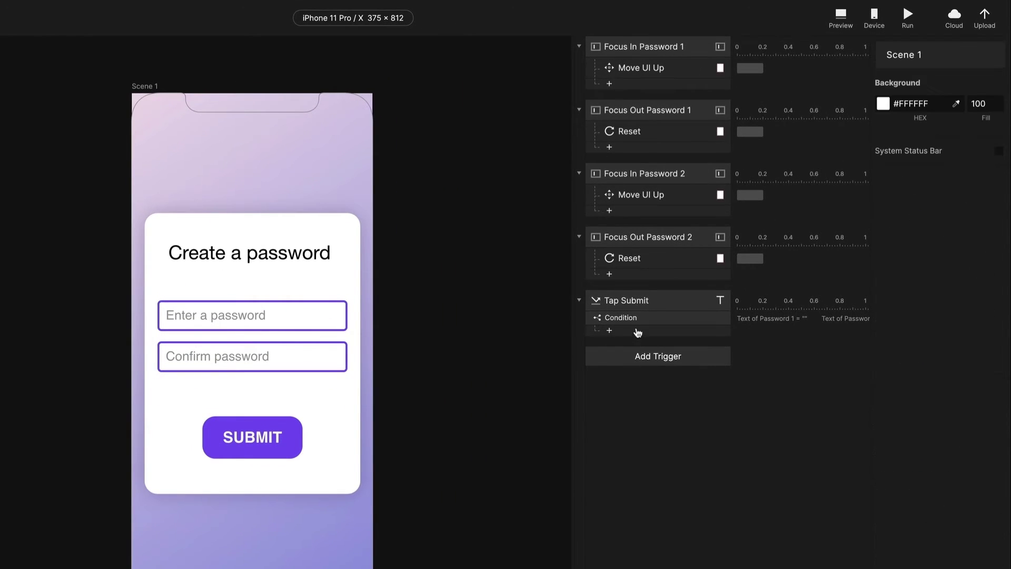
left_click(639, 330)
left_click(626, 424)
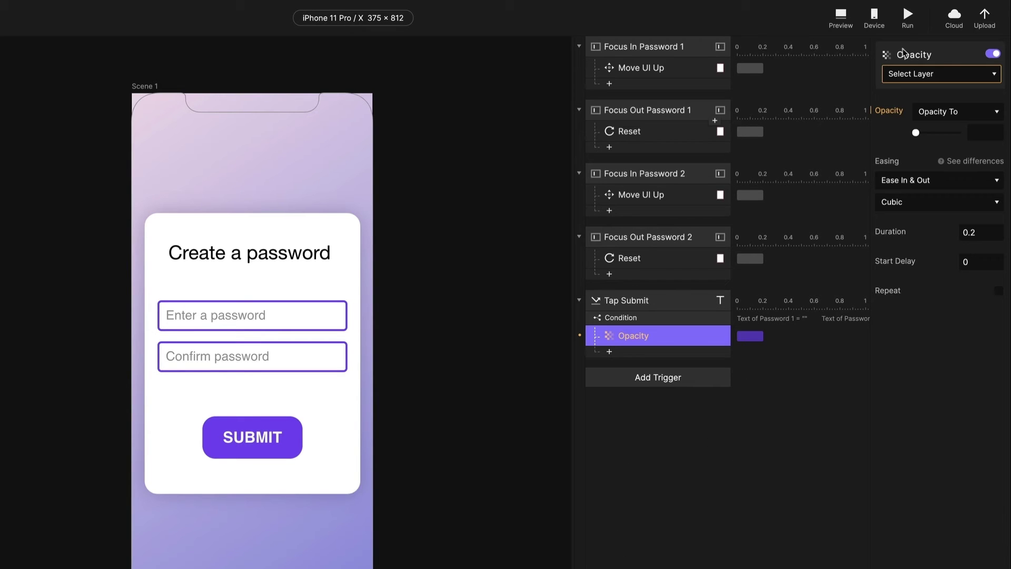
left_click(948, 73)
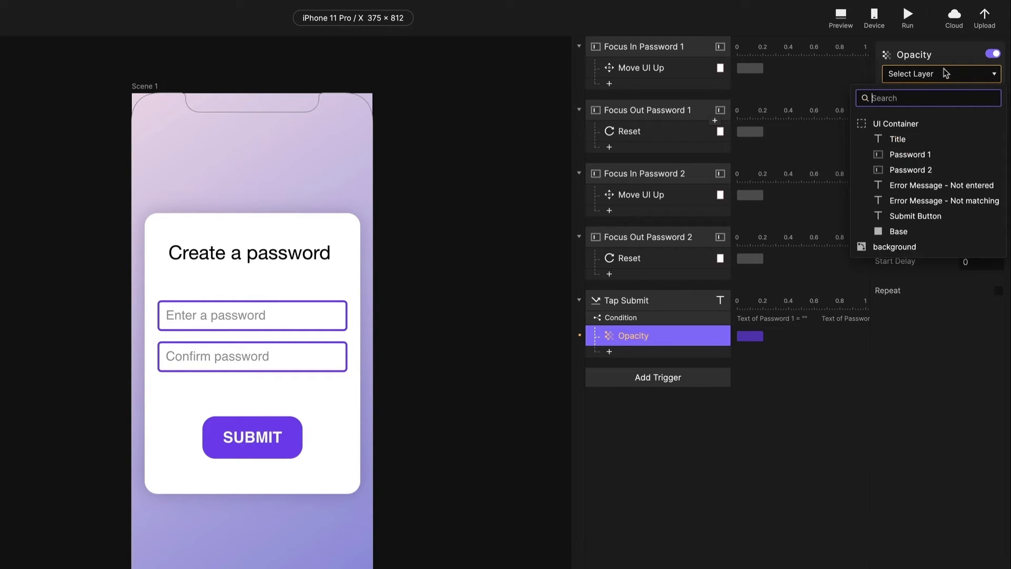
left_click(957, 187)
Step: Name the response 'Opacity E1 to 100' and set its opacity to 100
double_click(634, 334)
left_click(653, 335)
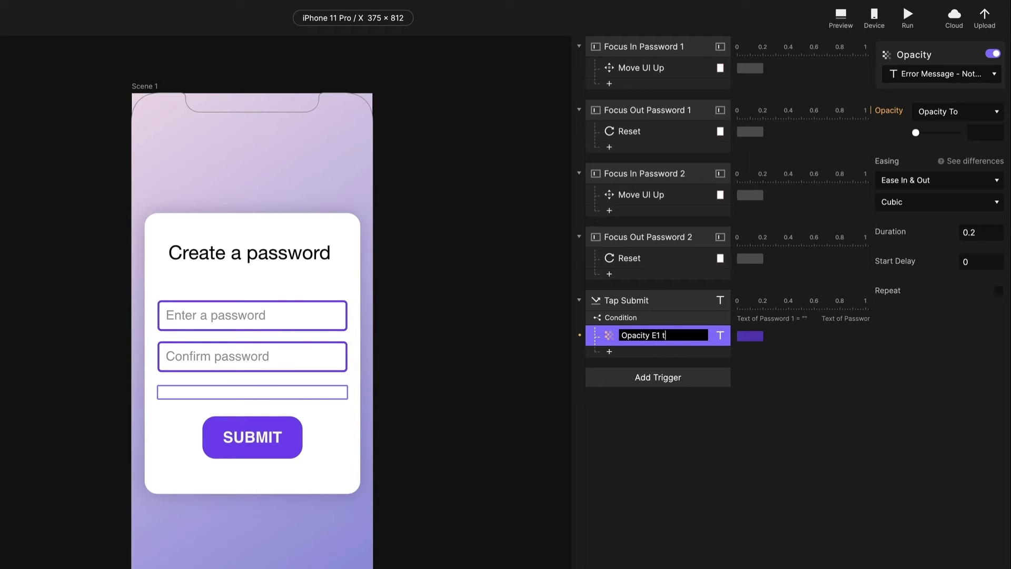
key("Return")
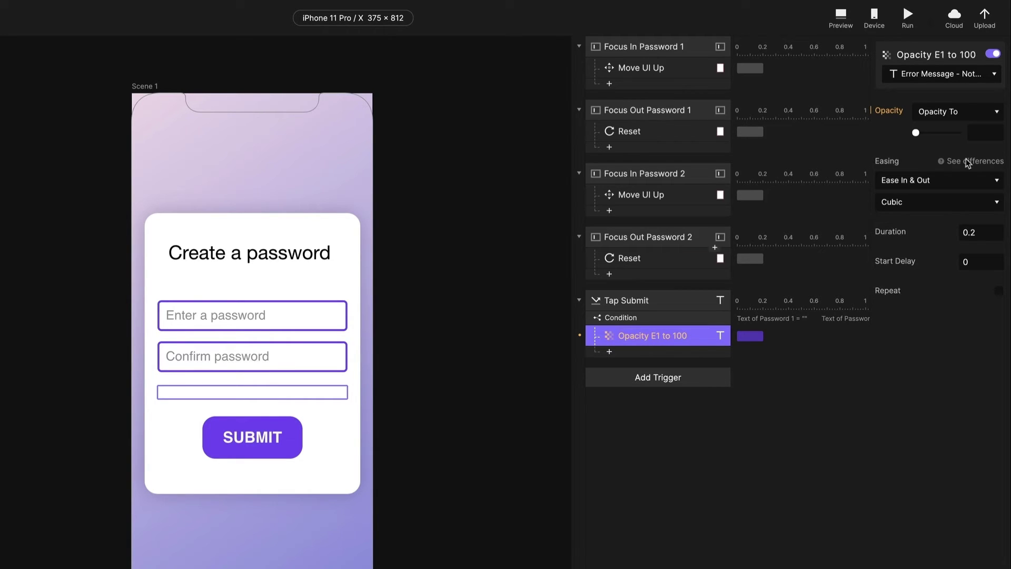
left_click_drag(916, 133, 975, 187)
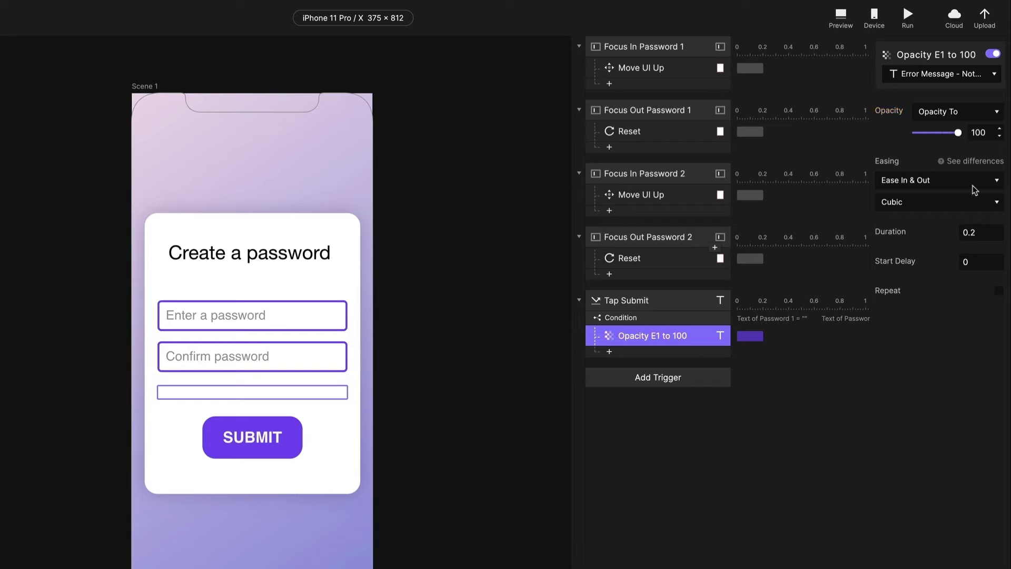
left_click(842, 406)
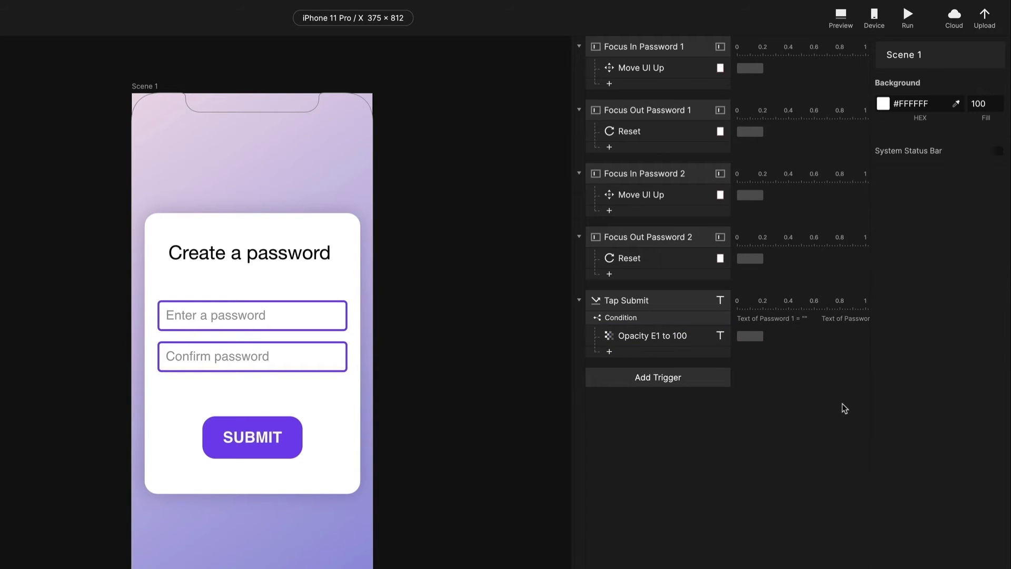
left_click(843, 20)
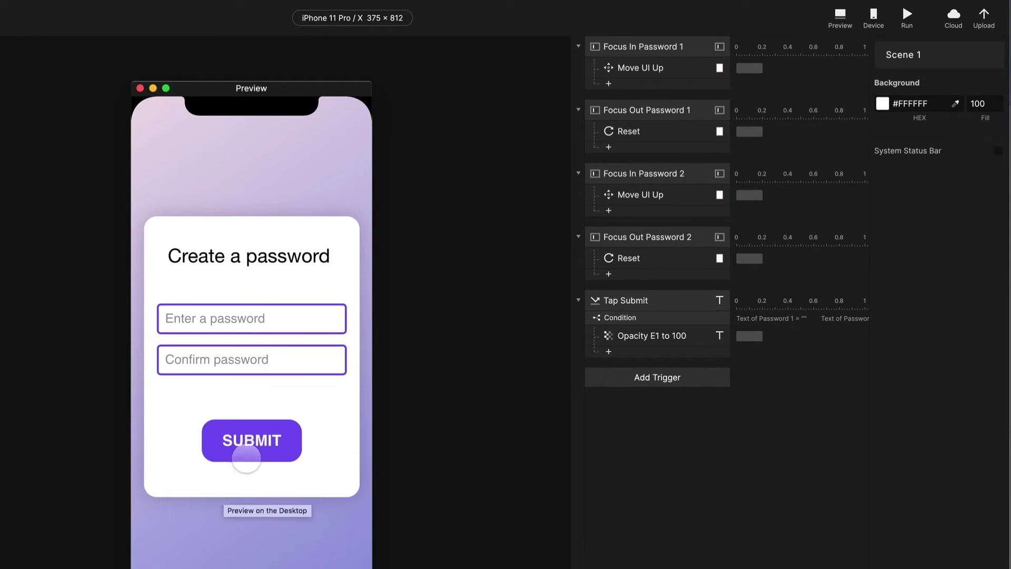
left_click(253, 441)
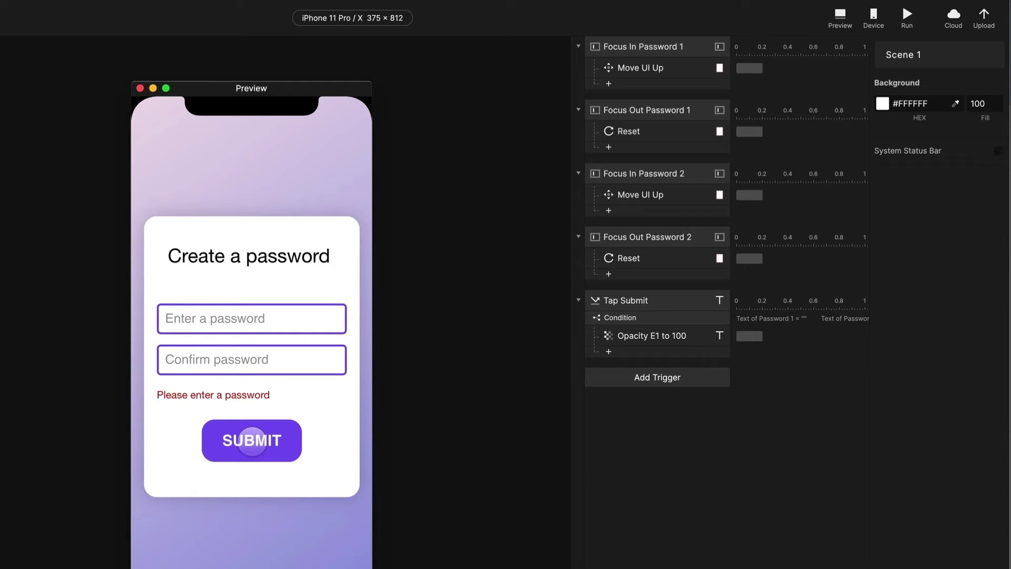
left_click(175, 322)
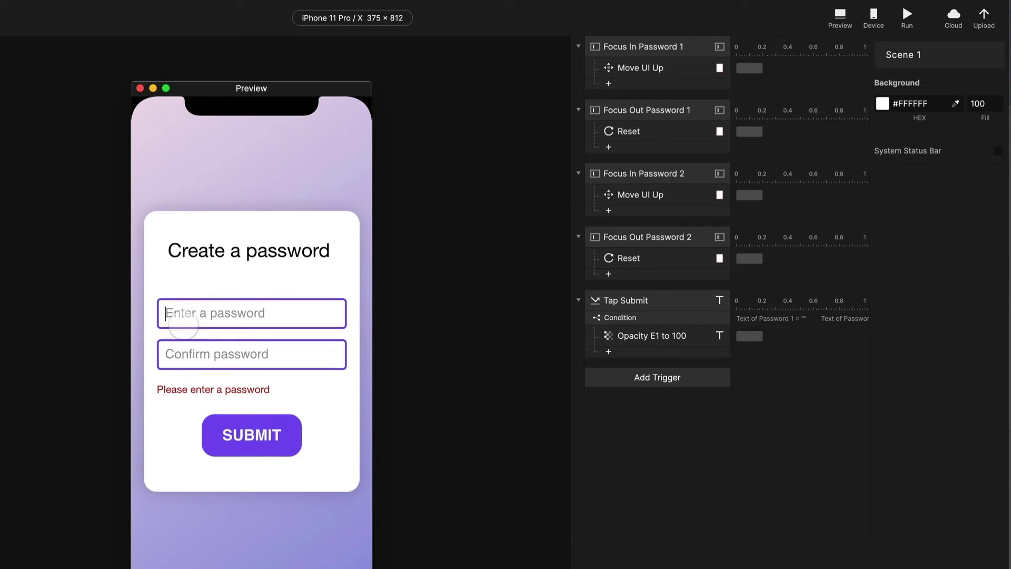
type("1234567890")
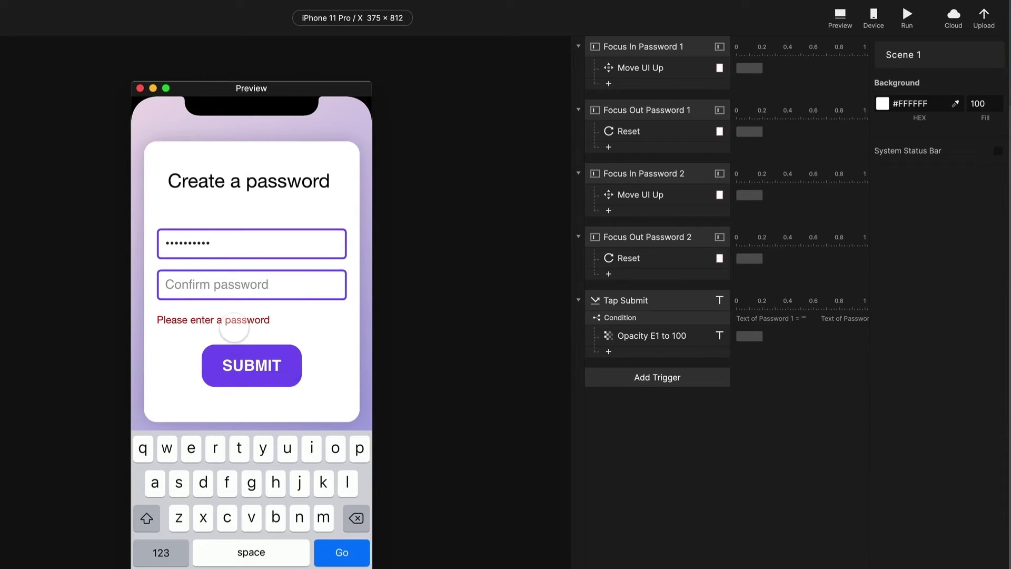
left_click(140, 88)
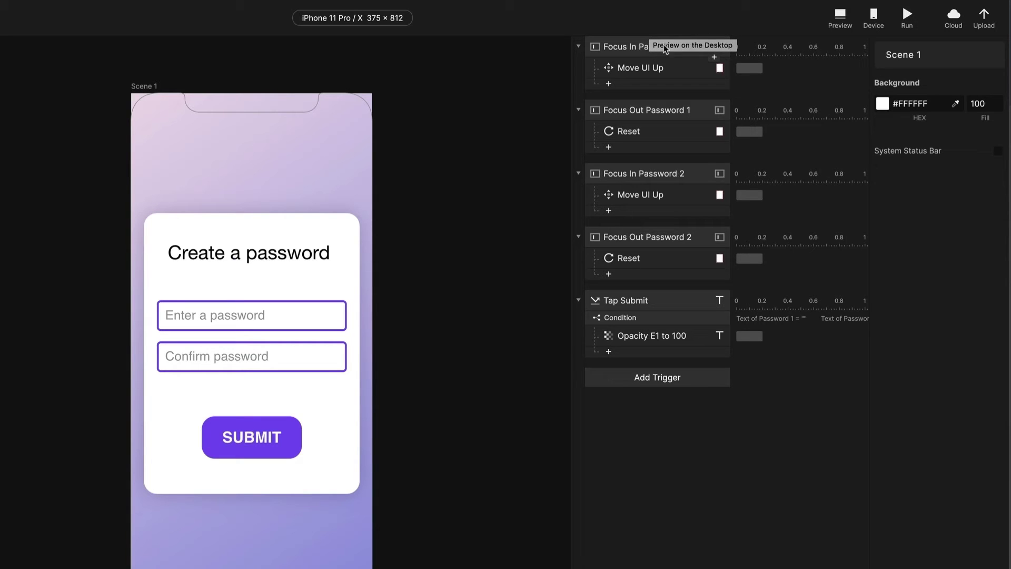
Step: Add an 'Opacity E1 to 0' action under Focus In Password 1 for Error Message - Not entered
left_click(616, 46)
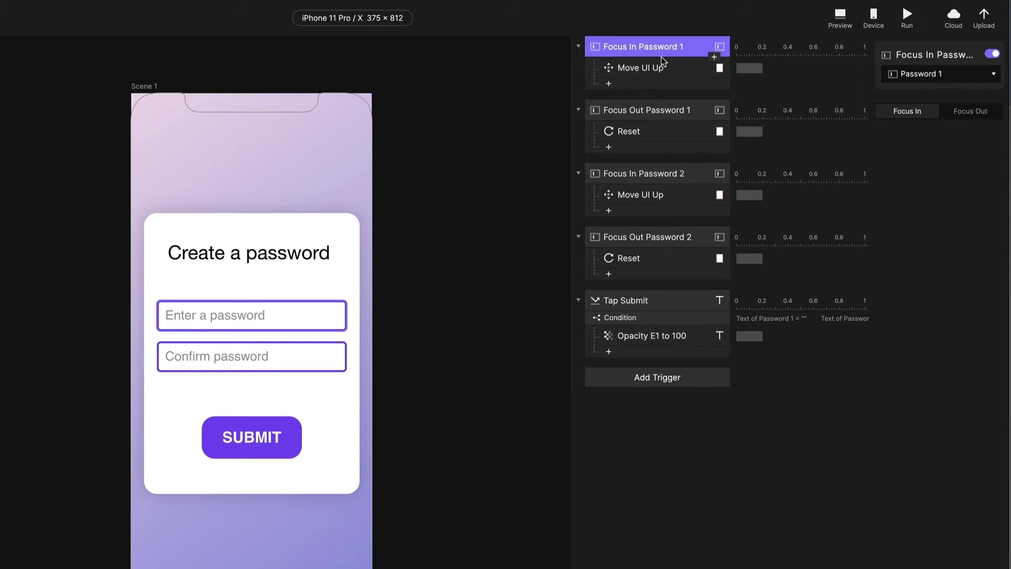
left_click(619, 85)
left_click(636, 178)
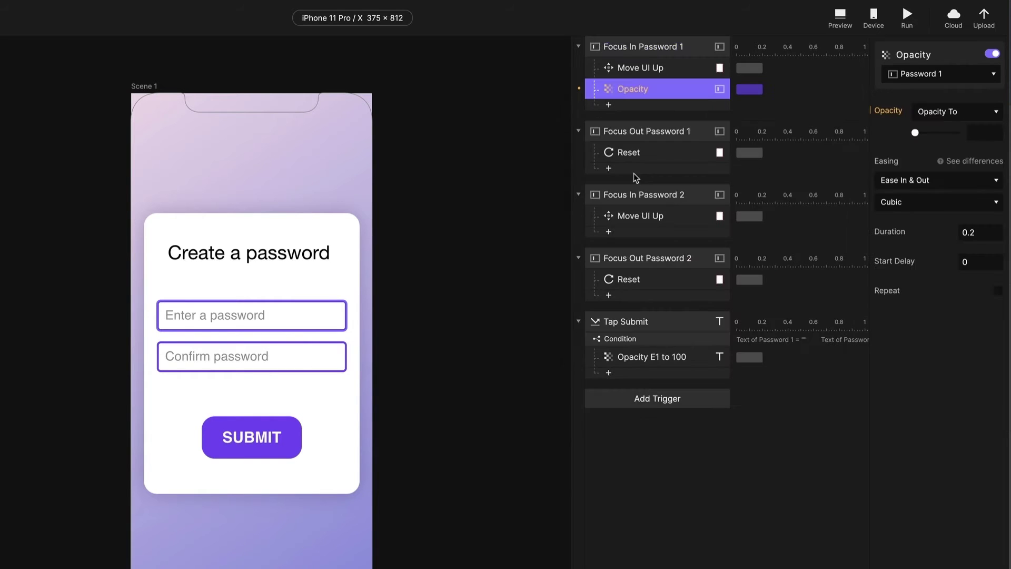
left_click(935, 79)
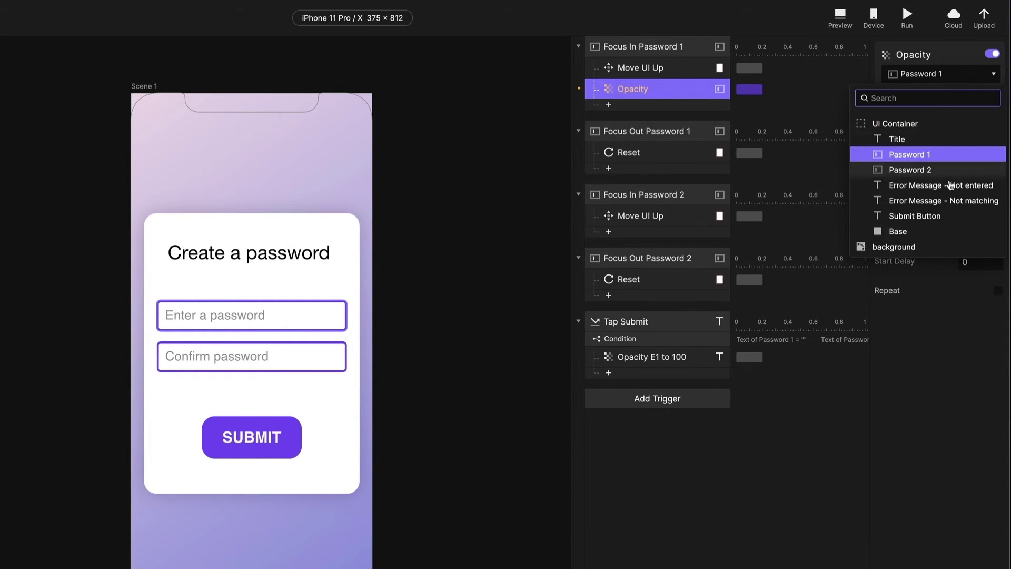
left_click(953, 190)
left_click(975, 131)
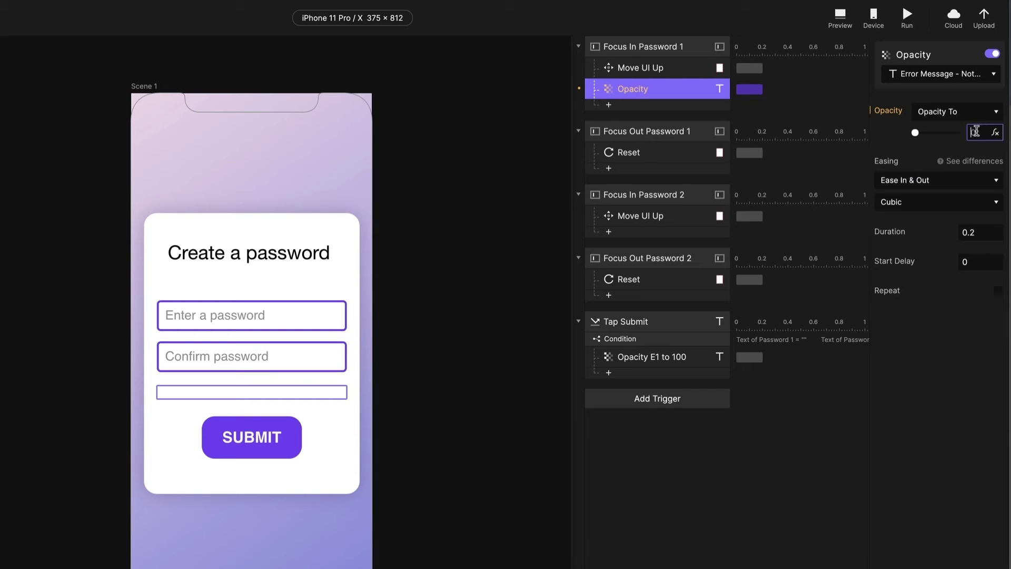
key("Return")
double_click(635, 89)
left_click(663, 88)
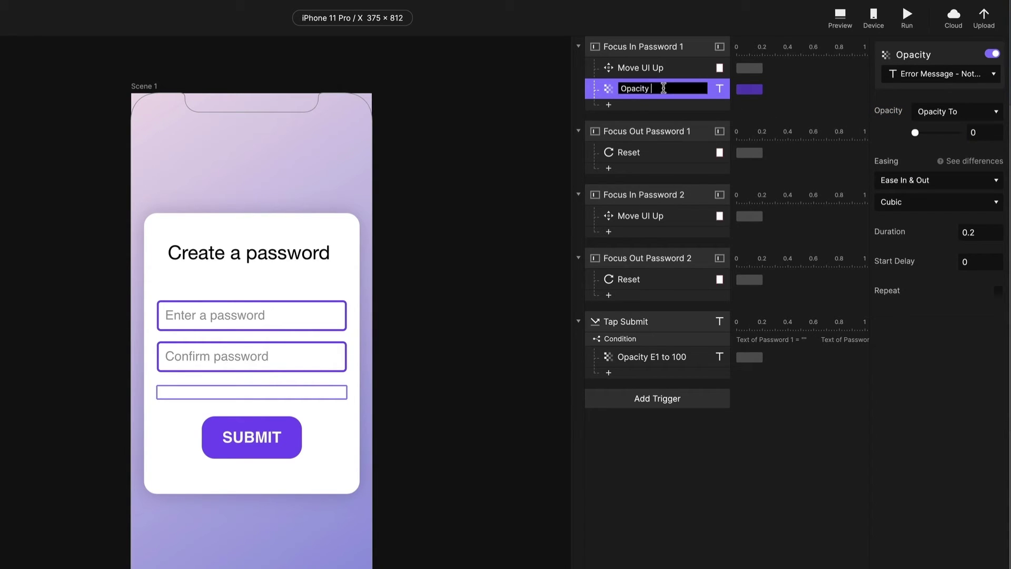
type("E1 to 0")
key("Return")
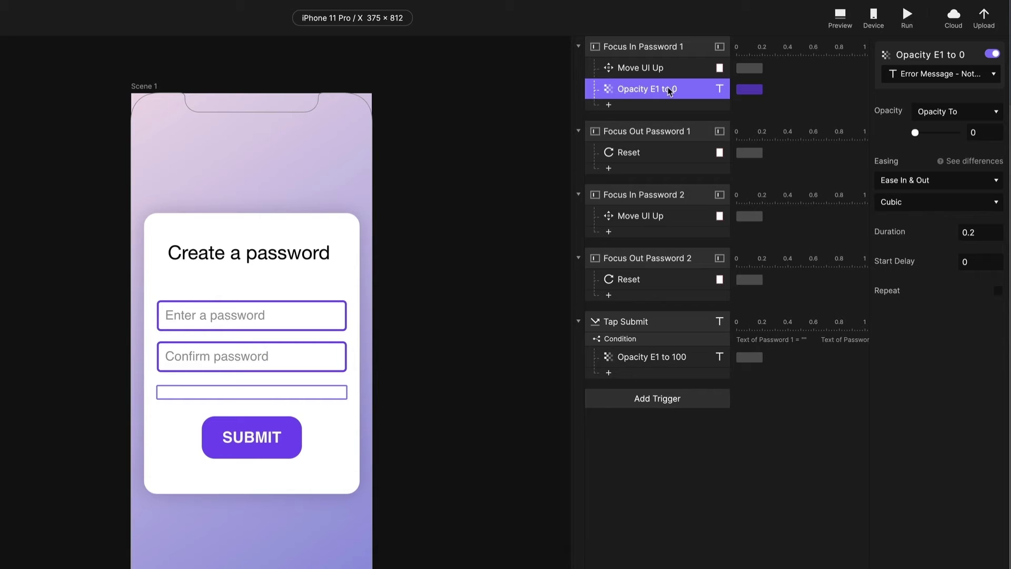
Step: Duplicate it as 'Opacity E2 to 0' targeting Error Message - Not matching
key("ctrl+d")
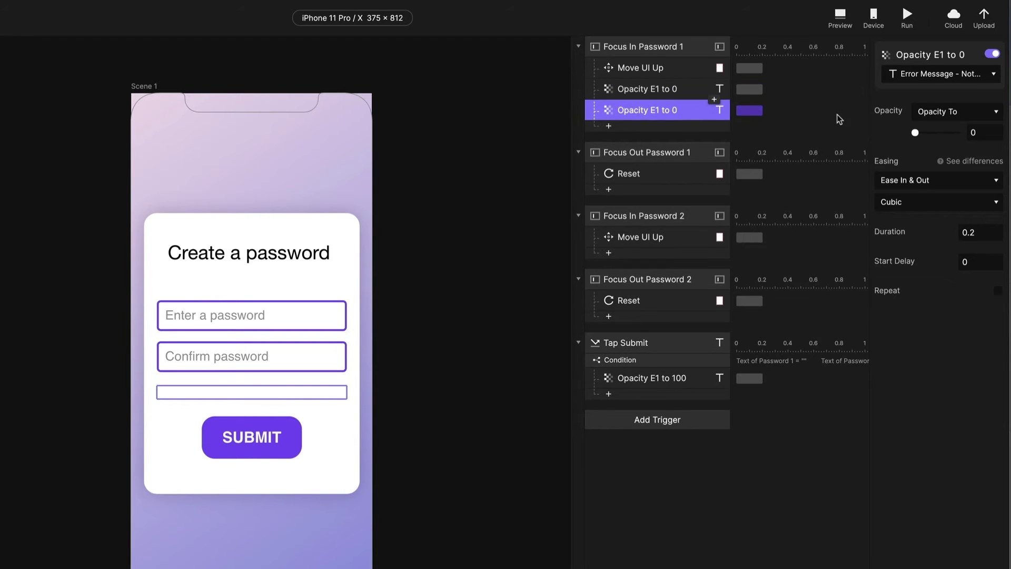
left_click(956, 73)
left_click(951, 205)
double_click(659, 110)
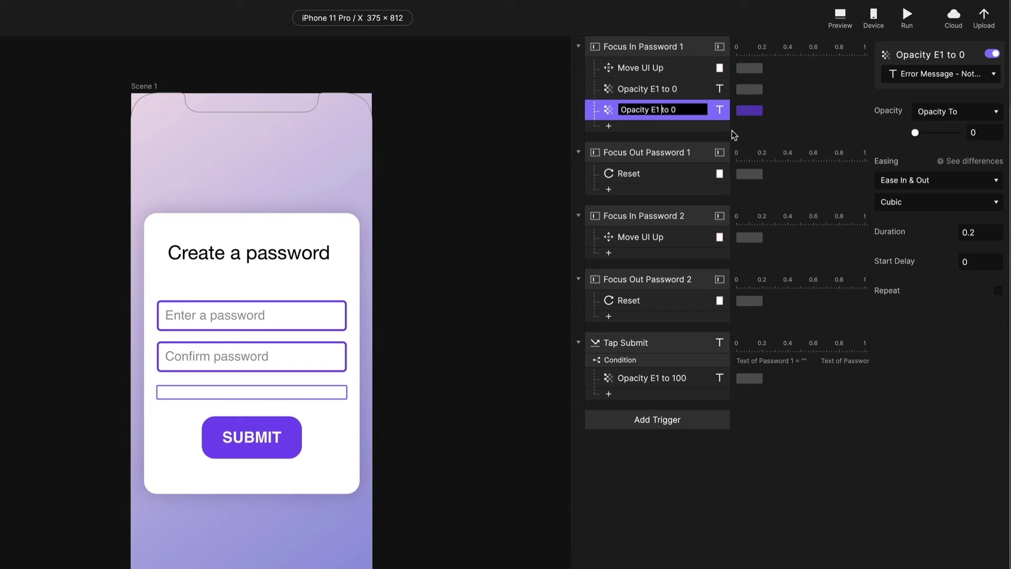
key("BackSpace")
type("2")
key("Return")
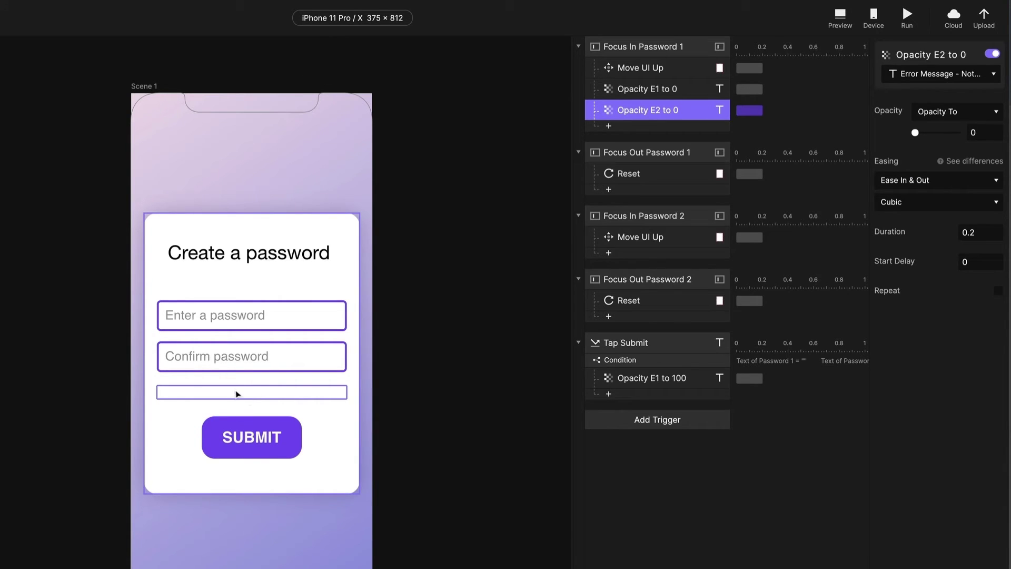
Step: Paste both opacity actions under Focus In Password 2
left_click(677, 90, "shift")
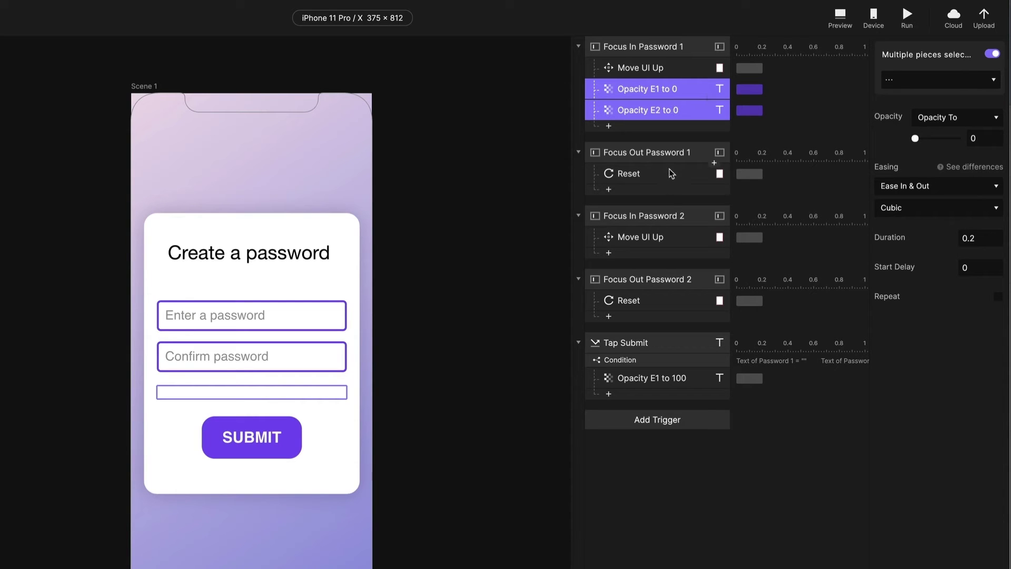
left_click(663, 242)
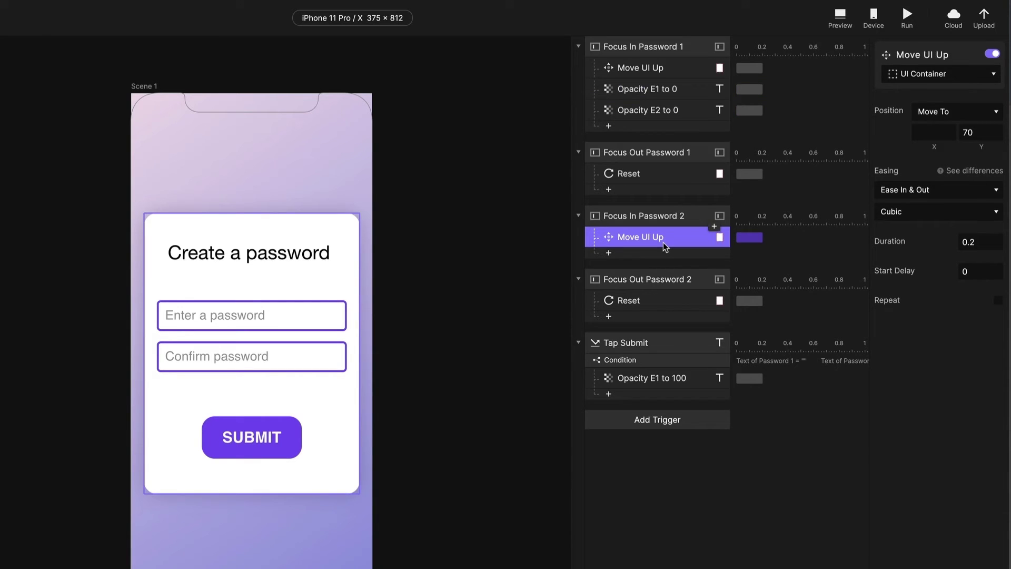
key("ctrl+v")
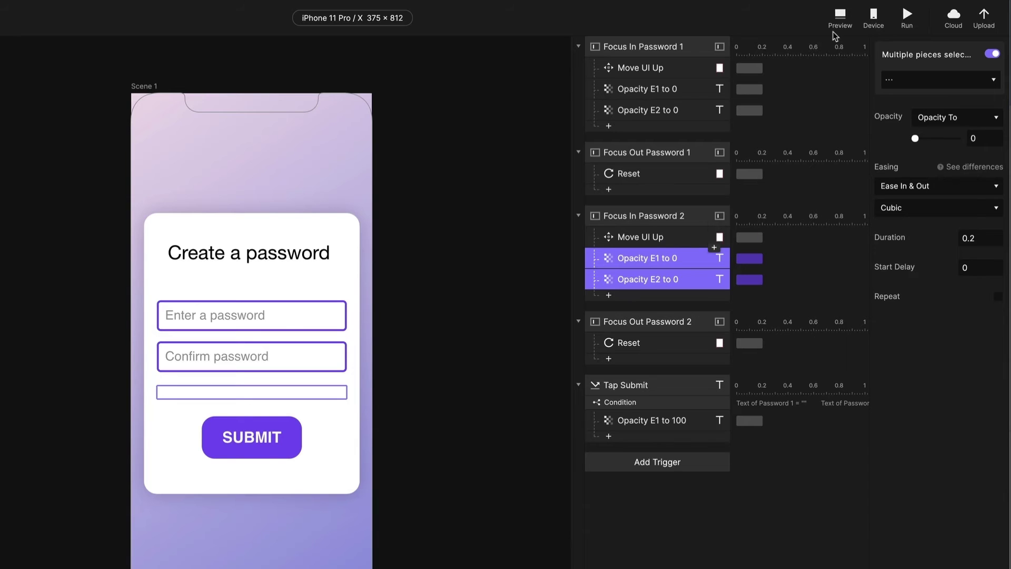
left_click(838, 20)
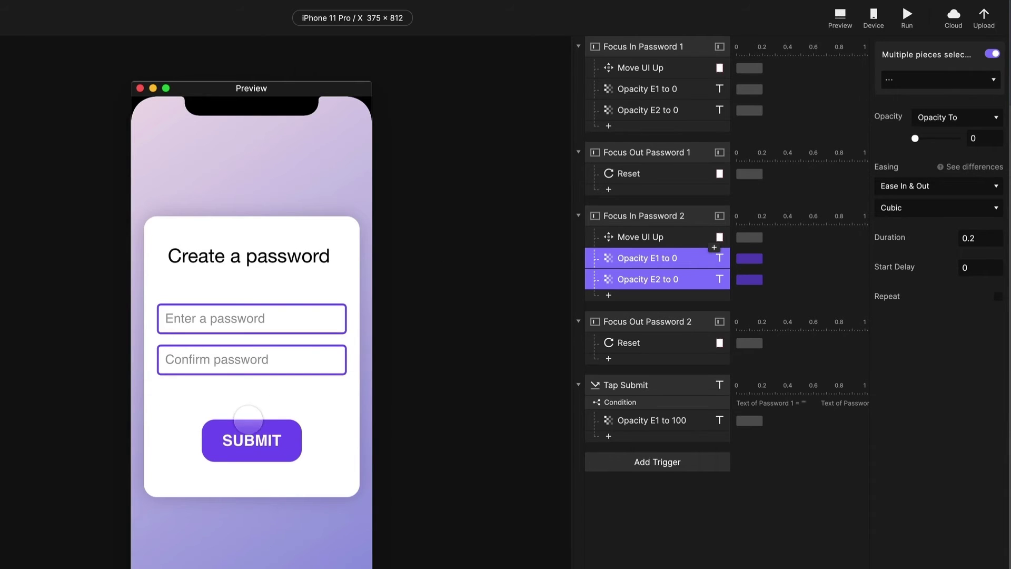
left_click(256, 436)
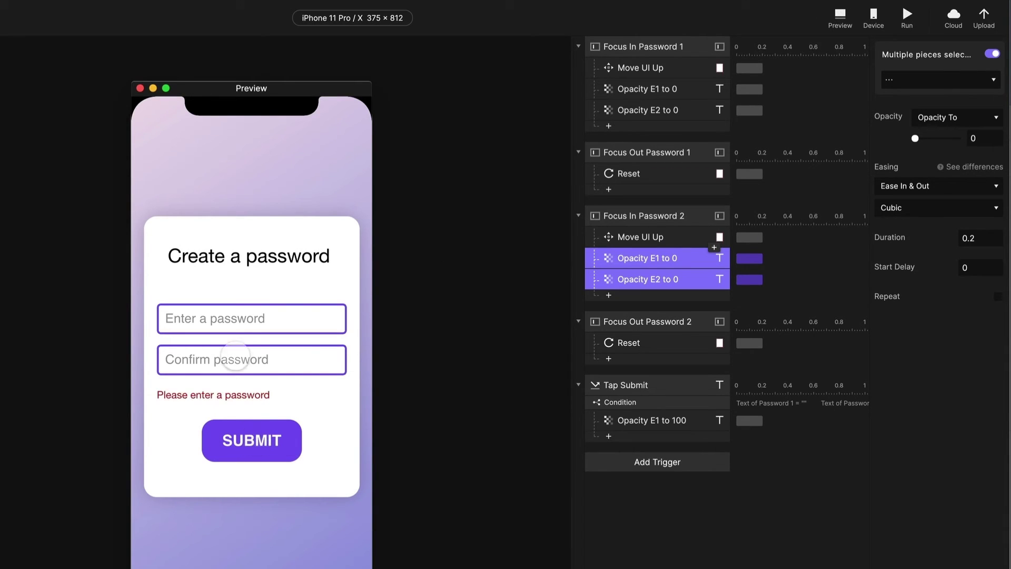
left_click(211, 317)
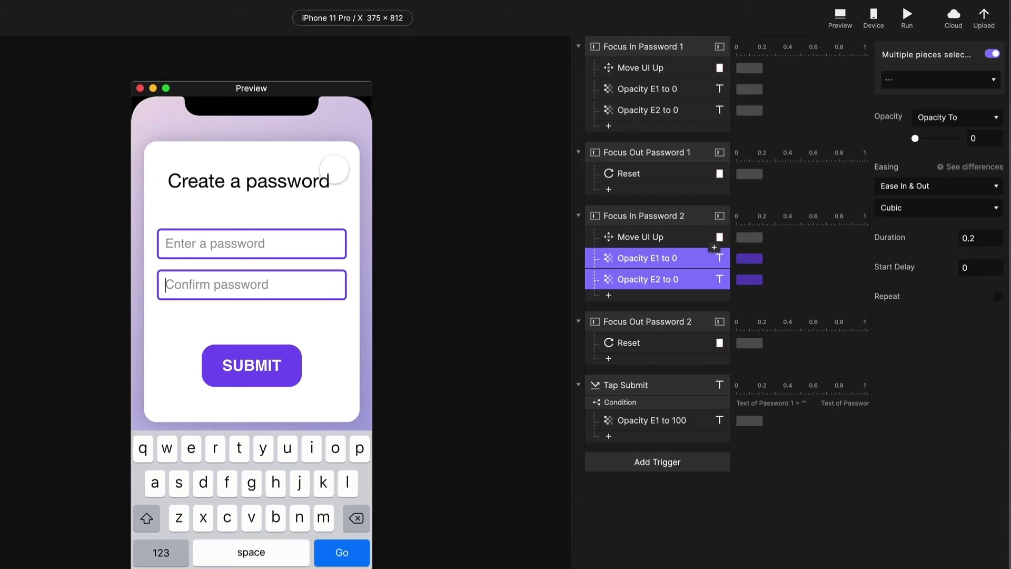
left_click(139, 88)
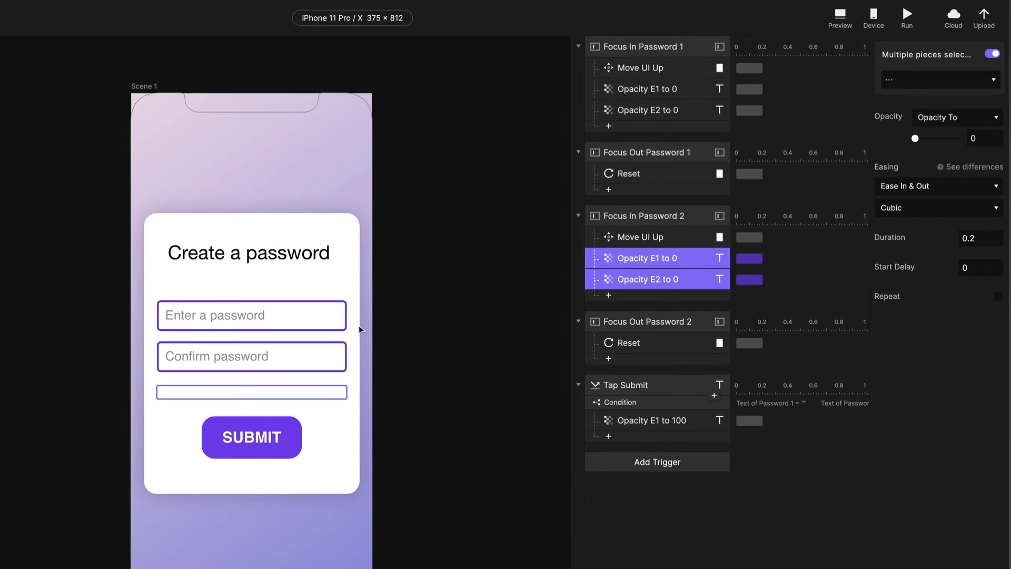
Step: Add a new Tap Submit condition based on Password 1's Text
left_click(629, 480)
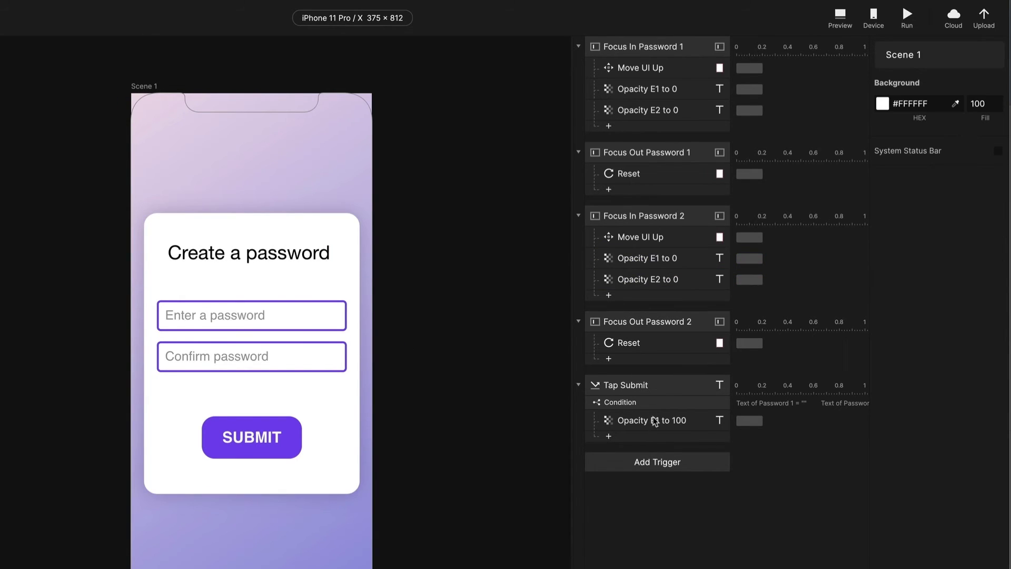
left_click(642, 384)
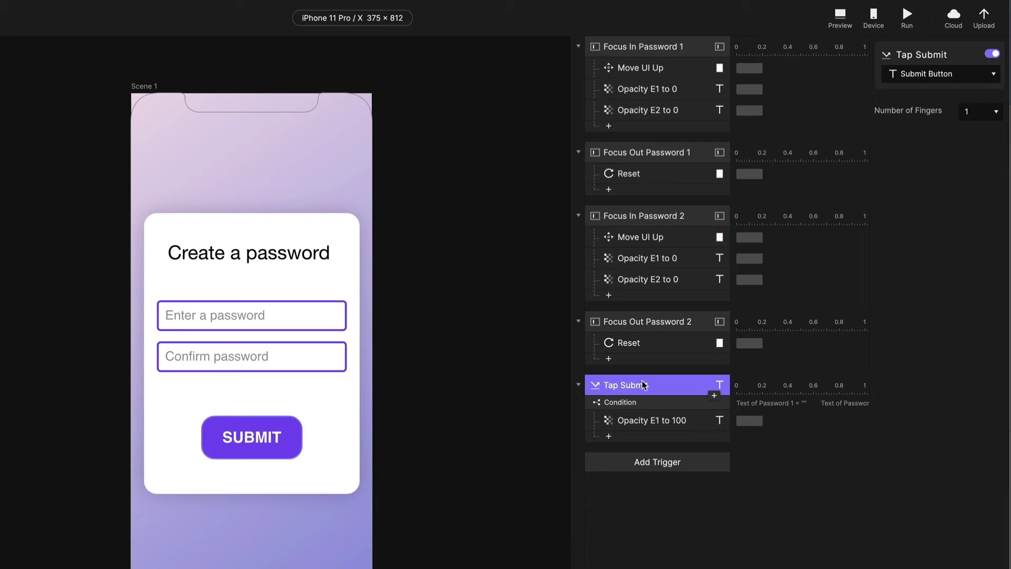
left_click(644, 438)
left_click(703, 492)
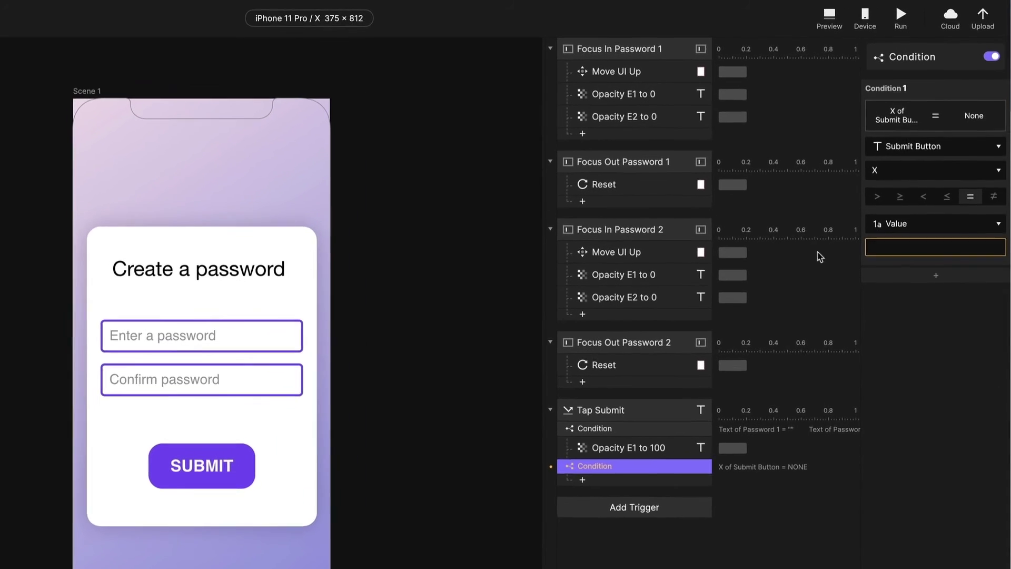
left_click(910, 139)
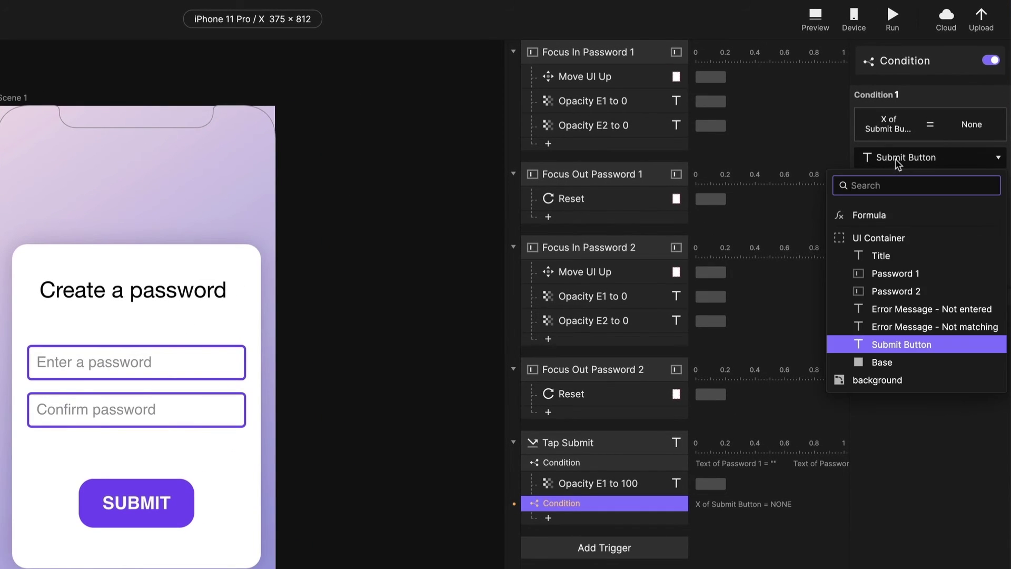
left_click(908, 273)
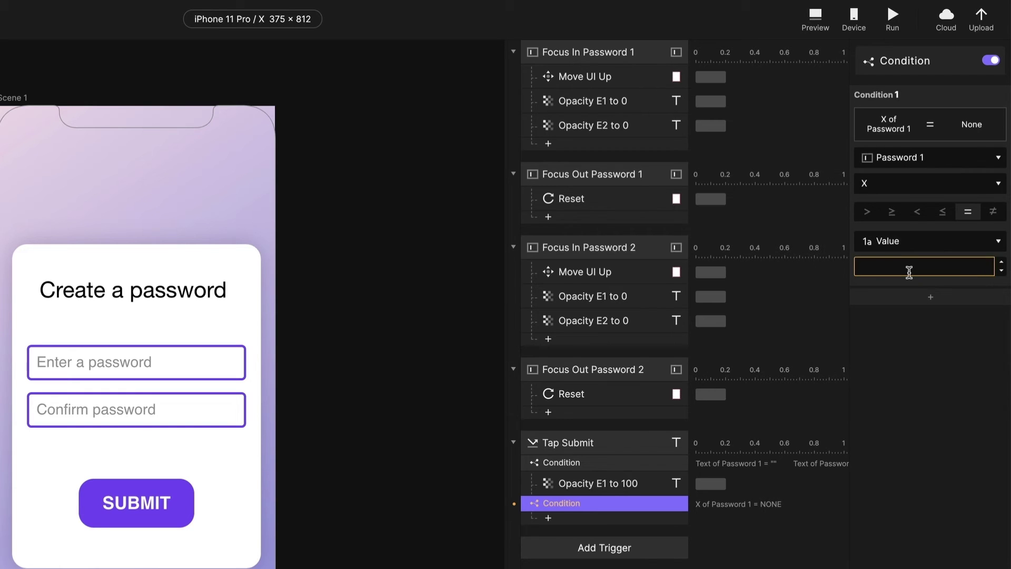
left_click(923, 182)
scroll(907, 411, "down", 4)
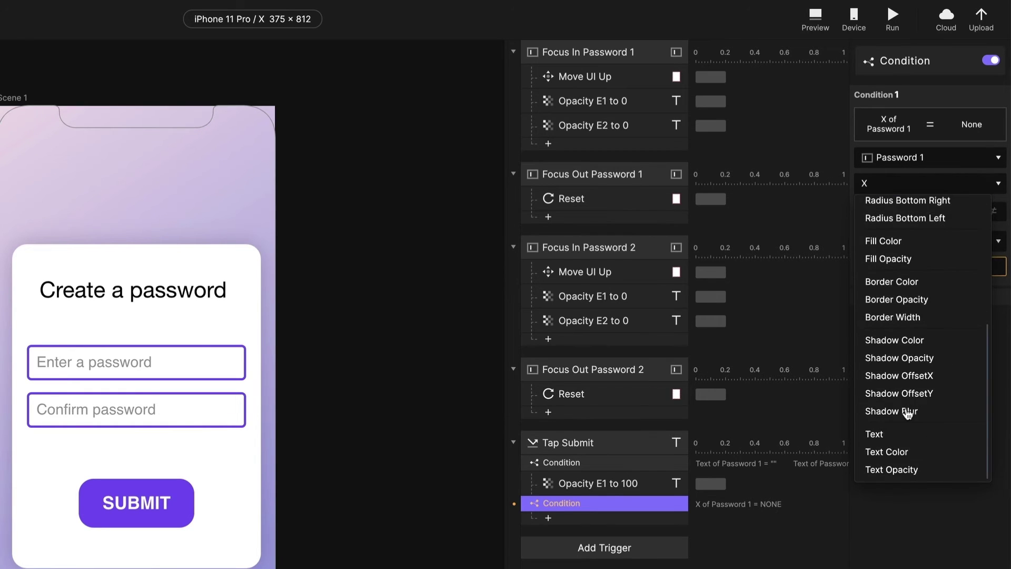
left_click(879, 433)
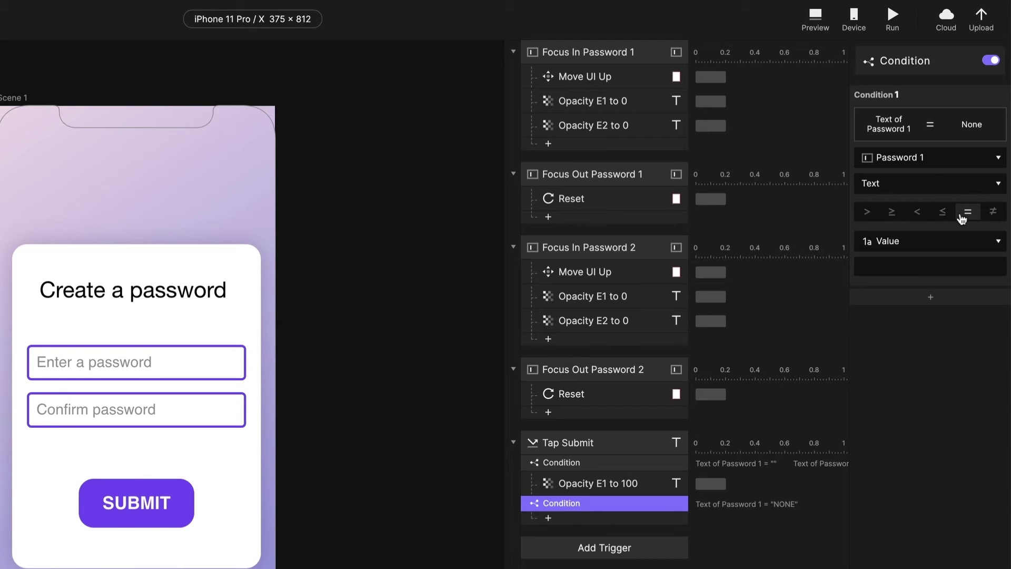
Step: Set the condition to not equal, compared against Password 2's Text
left_click(993, 212)
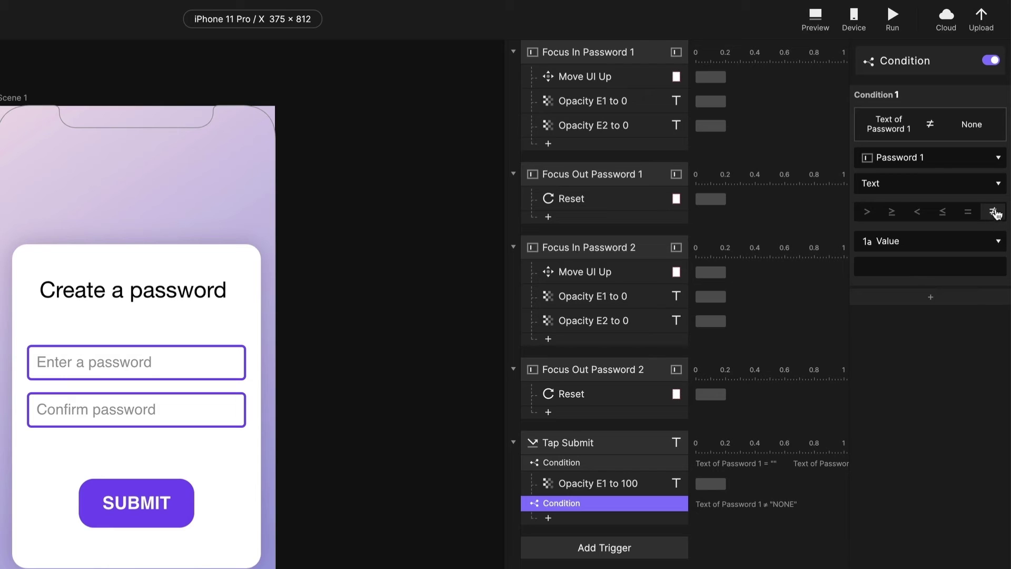
left_click(975, 216)
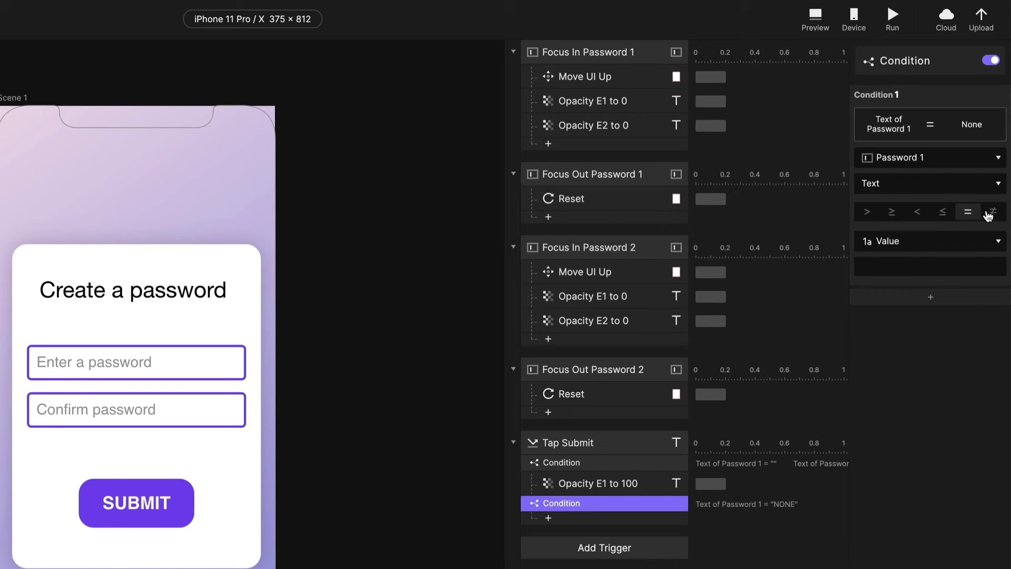
left_click(994, 214)
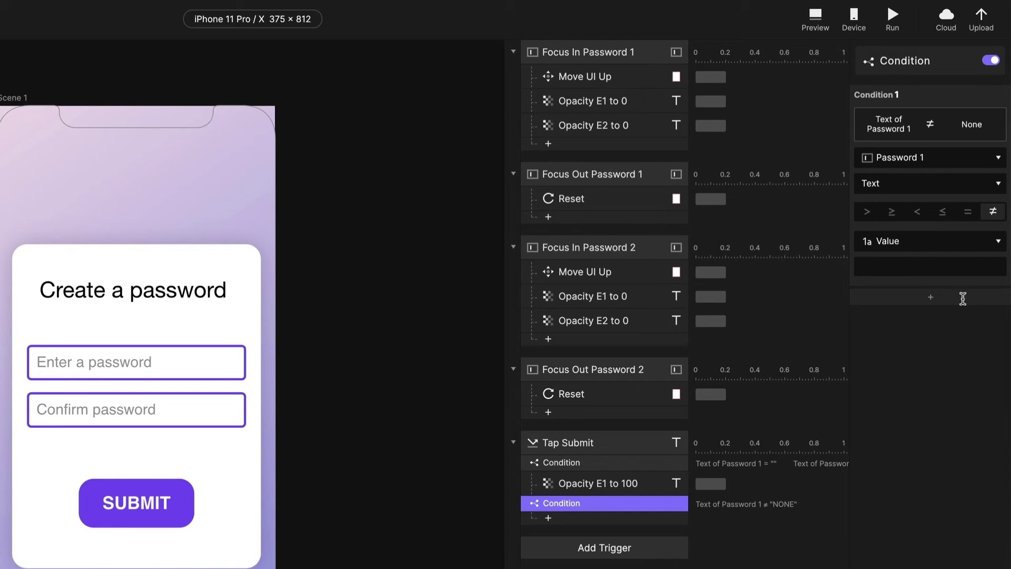
left_click(930, 297)
left_click(917, 248)
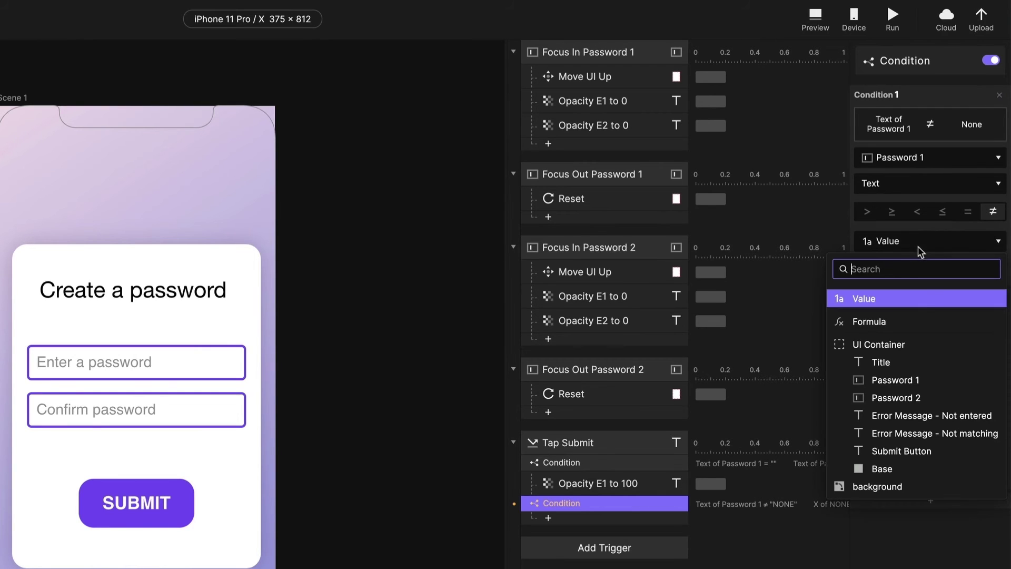
left_click(964, 296)
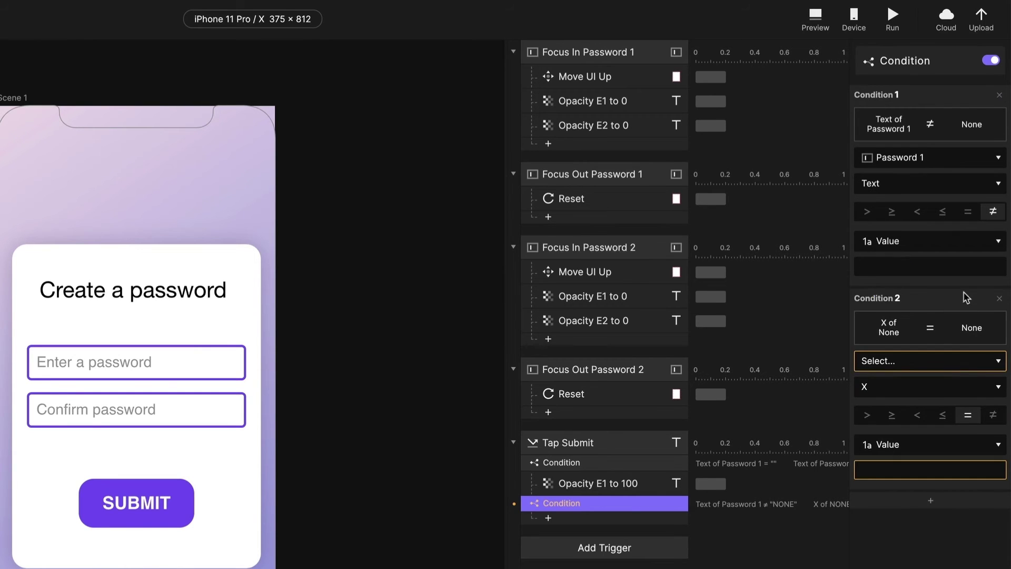
left_click(999, 298)
left_click(904, 242)
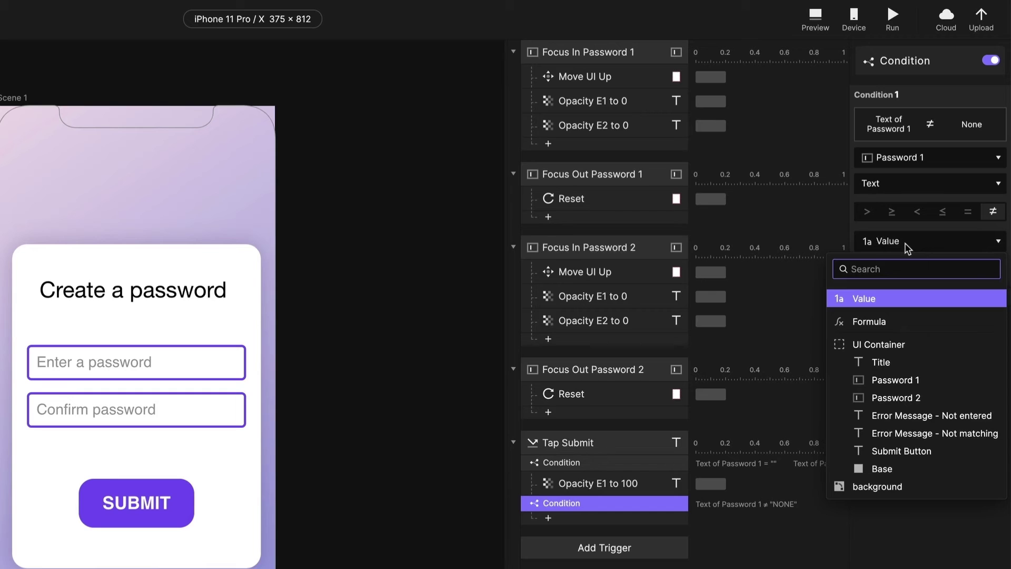
left_click(912, 398)
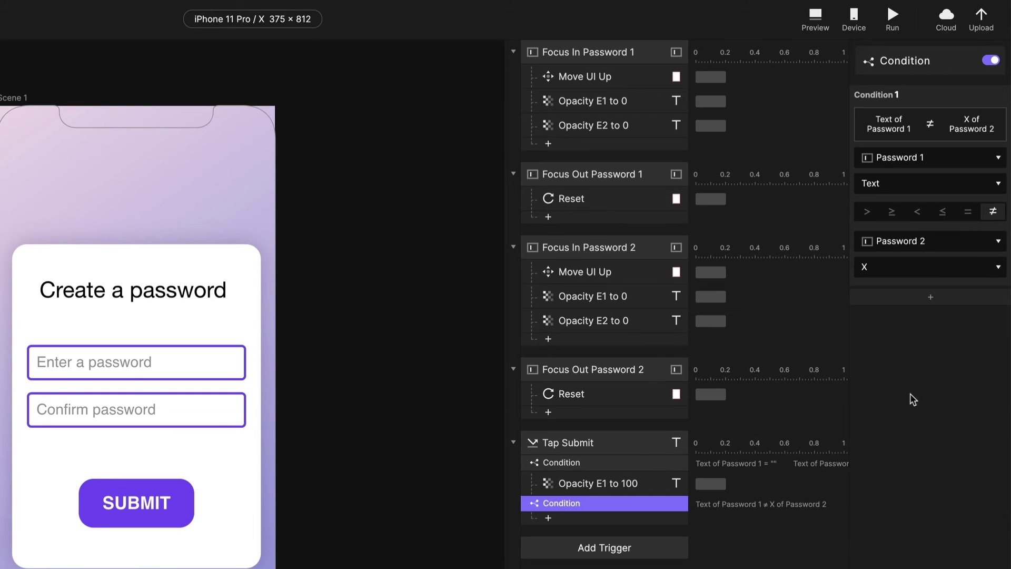
left_click(923, 267)
scroll(895, 421, "down", 5)
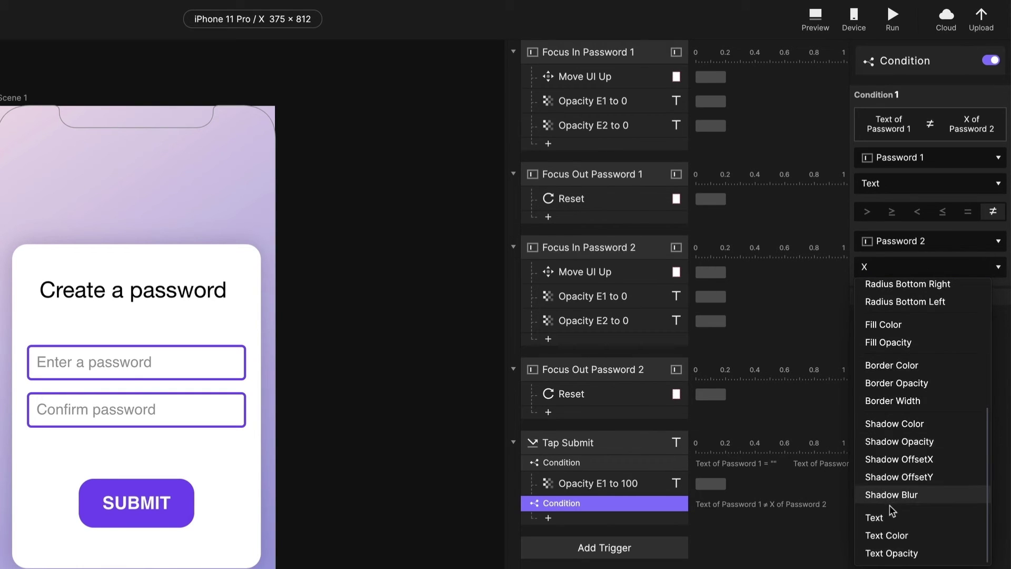
left_click(890, 513)
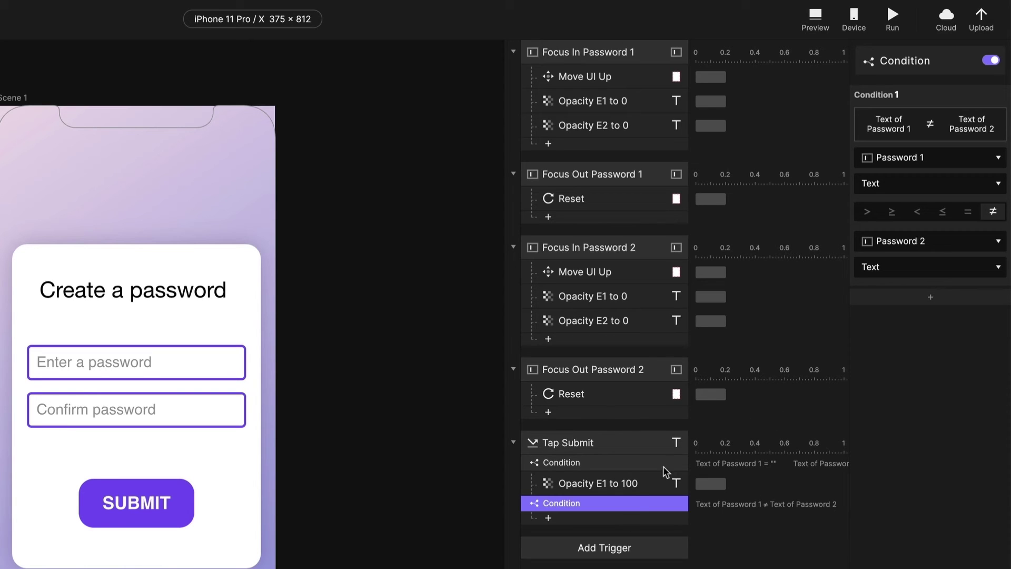
Step: Add an Opacity response raising Error Message - Not matching to 100 under the mismatch condition
left_click(604, 519)
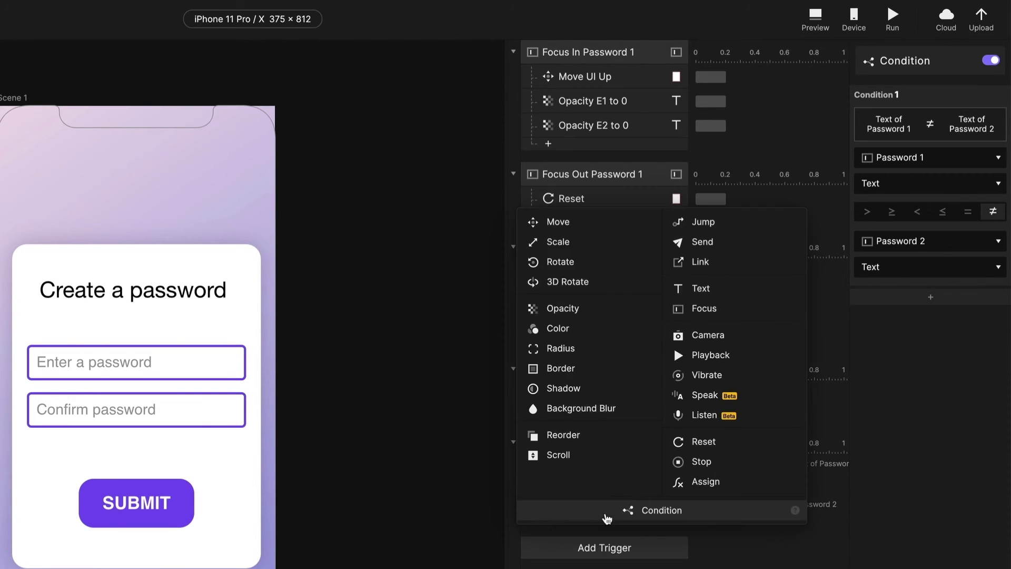
left_click(577, 308)
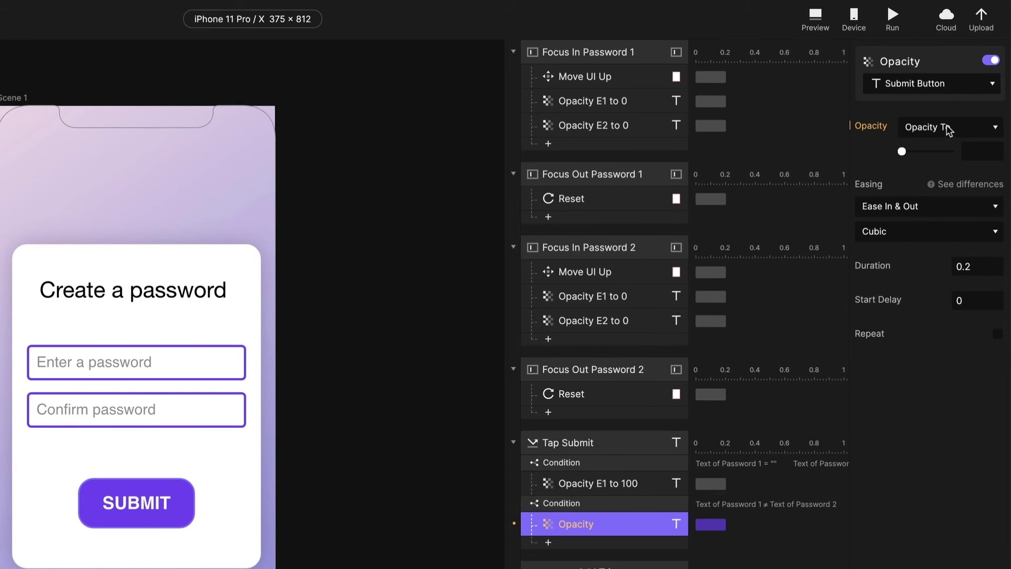
left_click(934, 86)
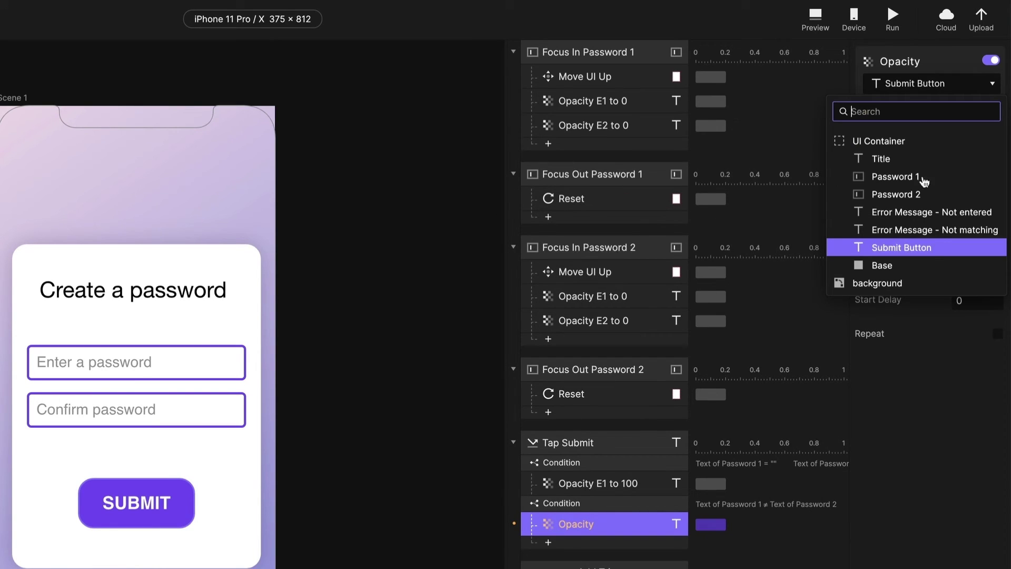
left_click(929, 232)
left_click_drag(902, 152, 954, 151)
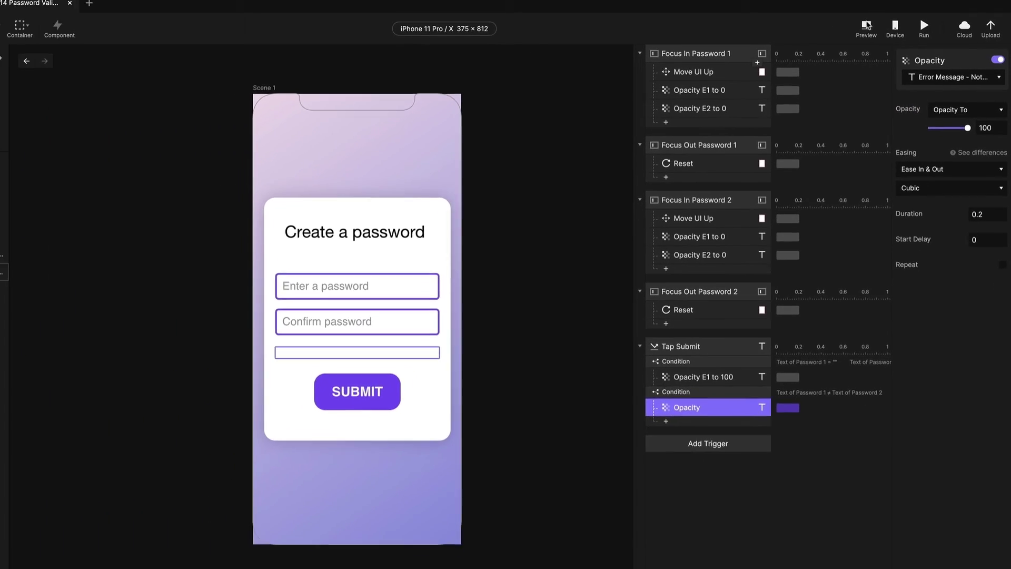
left_click(866, 24)
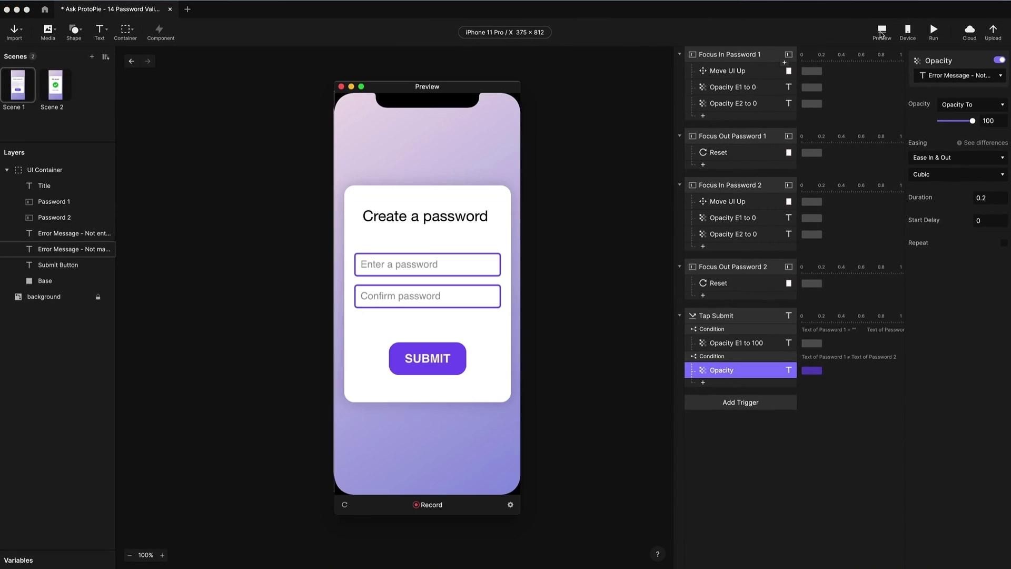
left_click(353, 287)
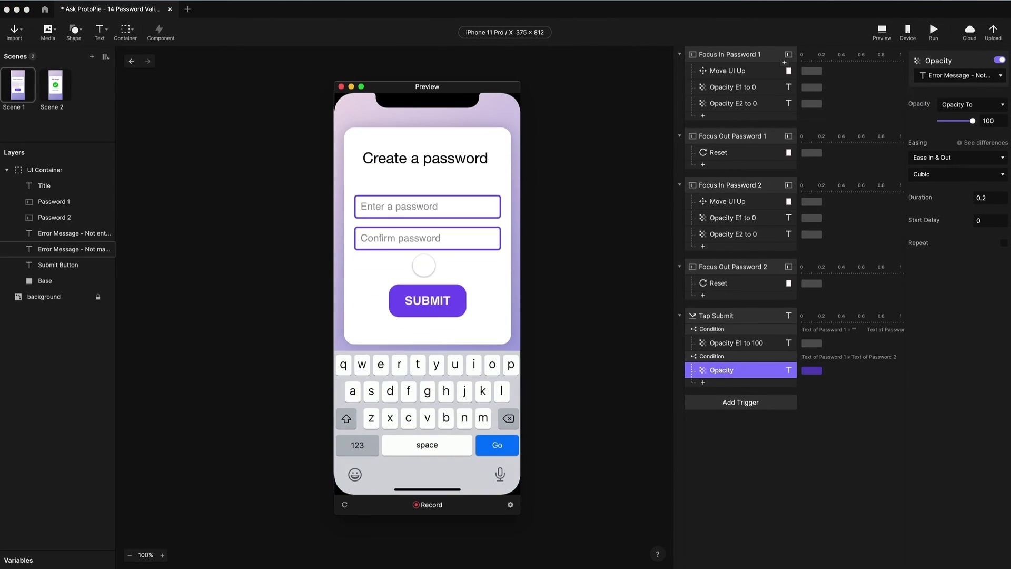
type("password1")
left_click(420, 240)
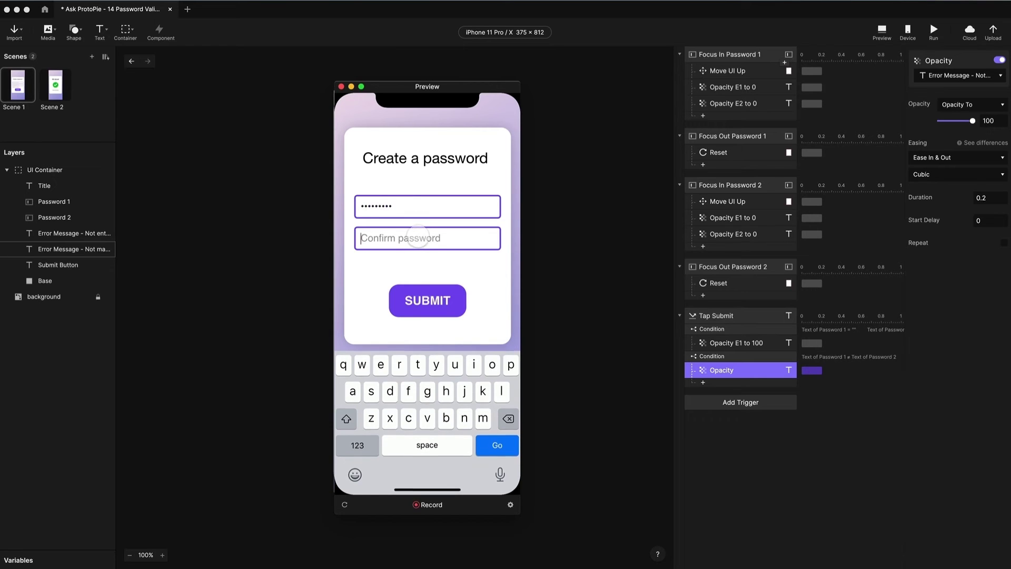
type("passwo")
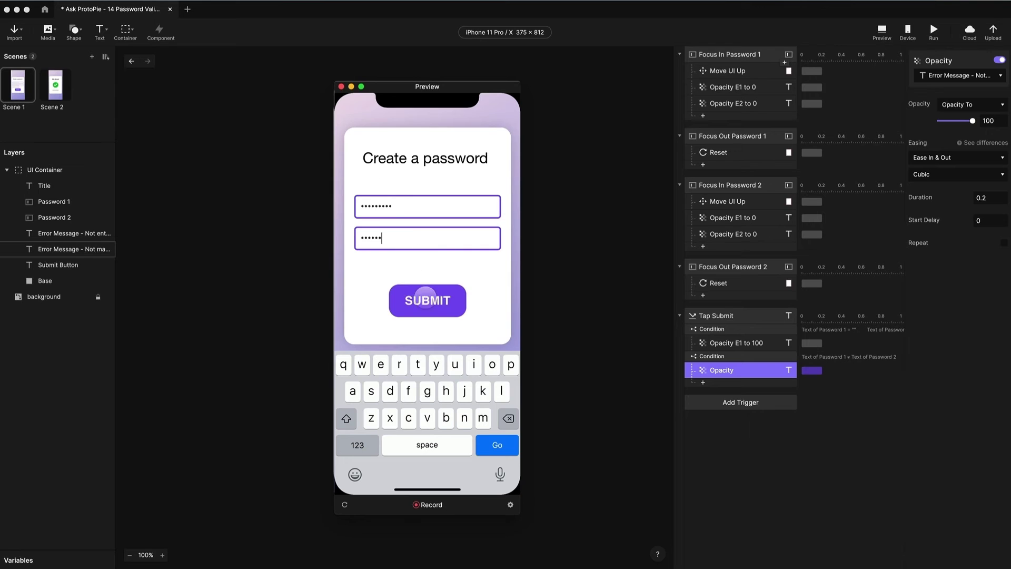
left_click(427, 295)
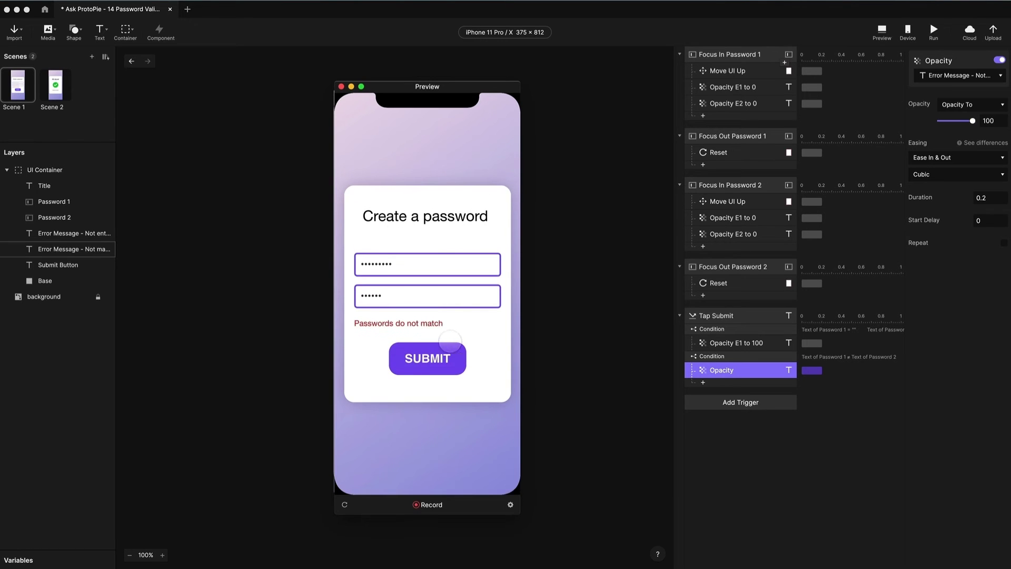
left_click(405, 265)
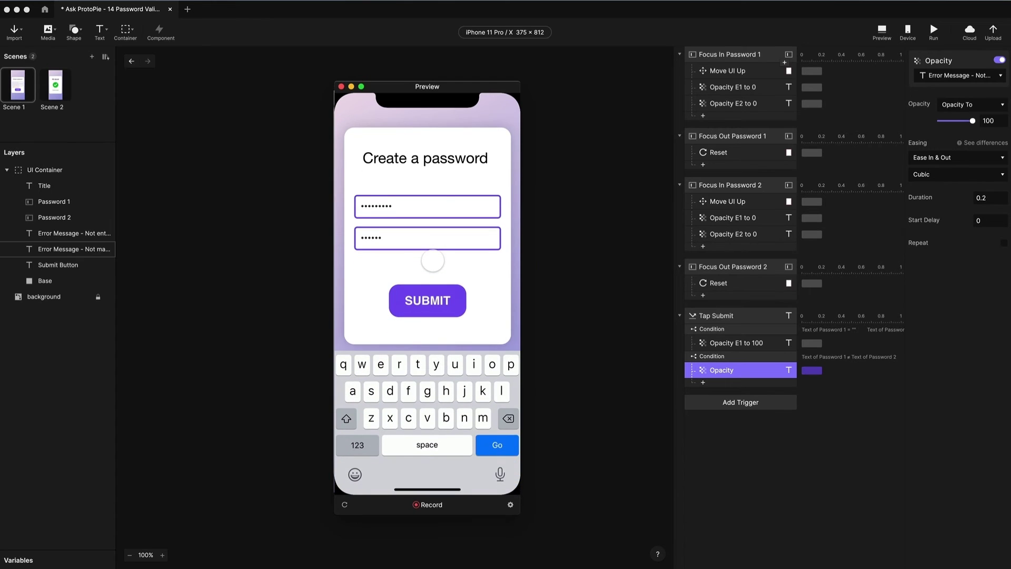
key("BackSpace")
key("BackSpace")
key("BackSpace")
key("BackSpace")
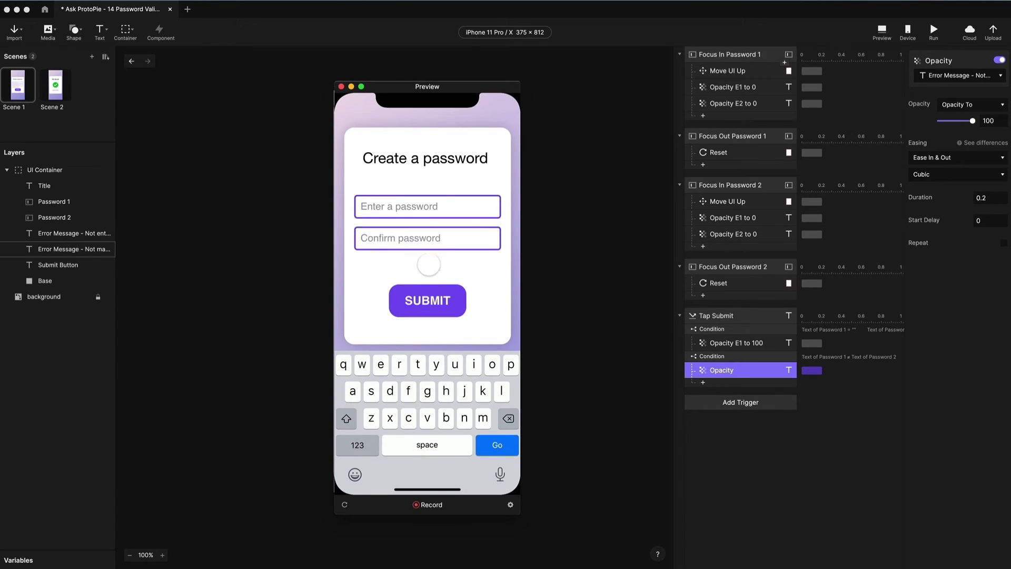
left_click(428, 301)
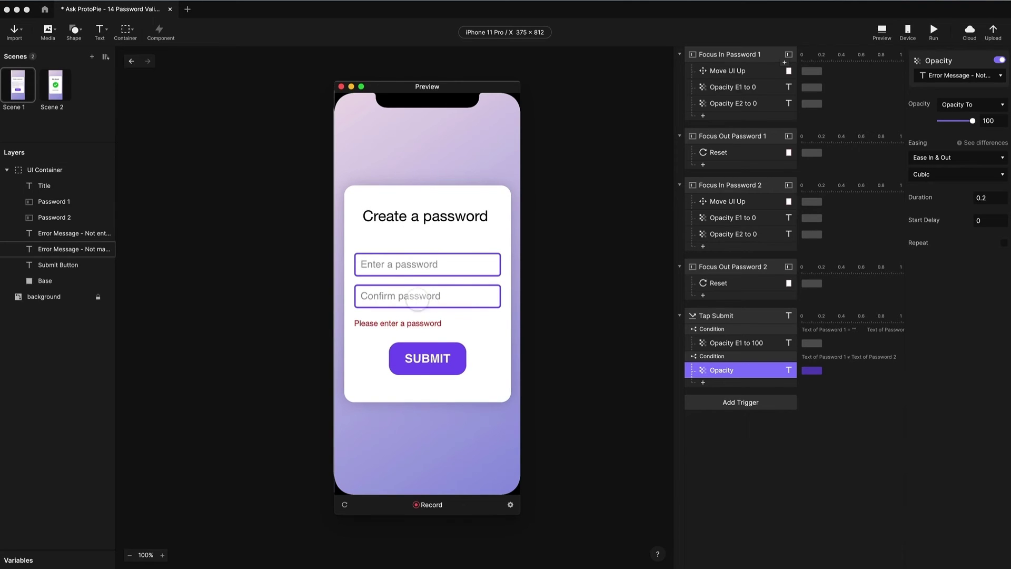
left_click(400, 264)
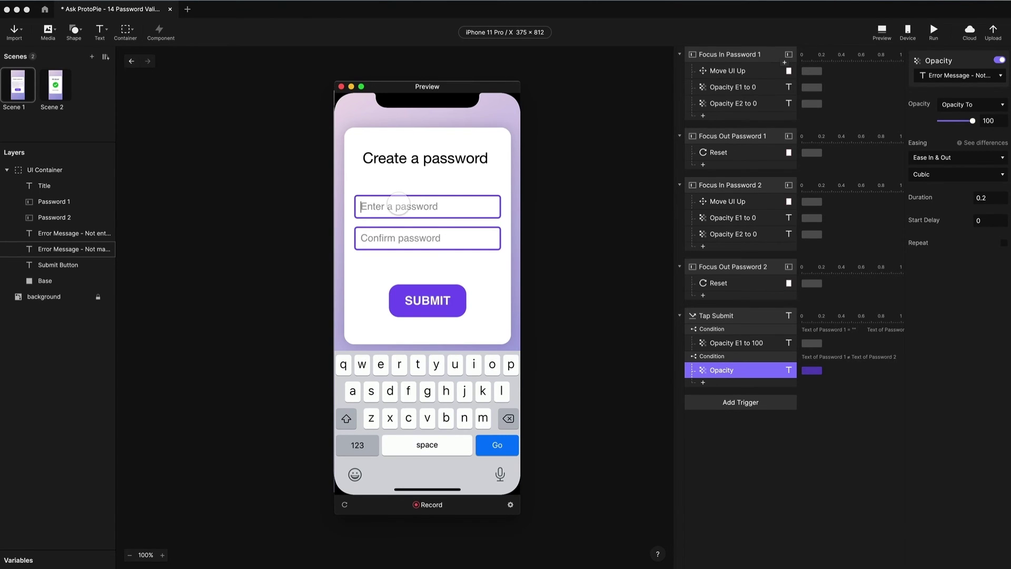
left_click(734, 386)
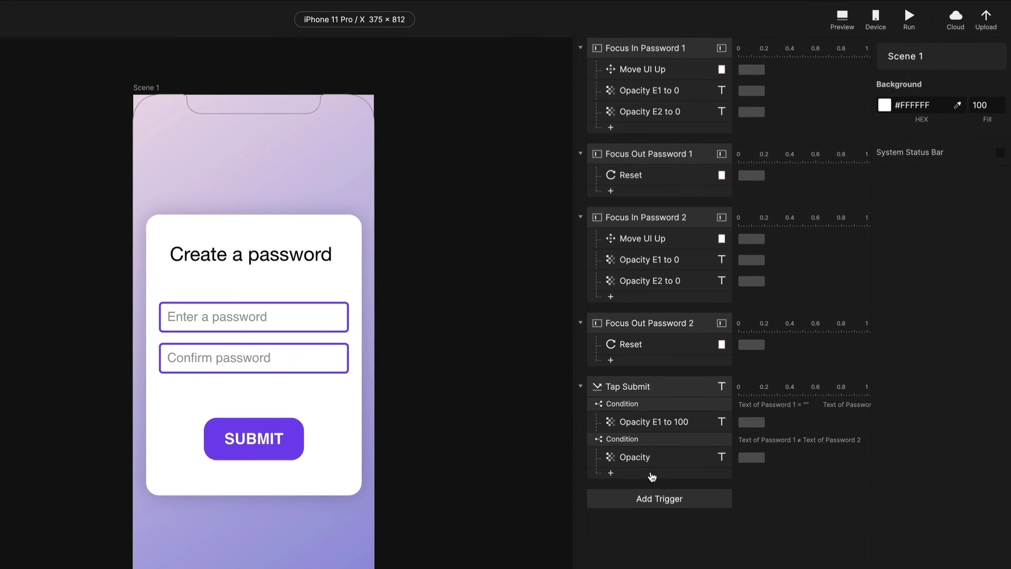
Step: Rename the new opacity action to 'Opacity E2 to 100'
double_click(664, 456)
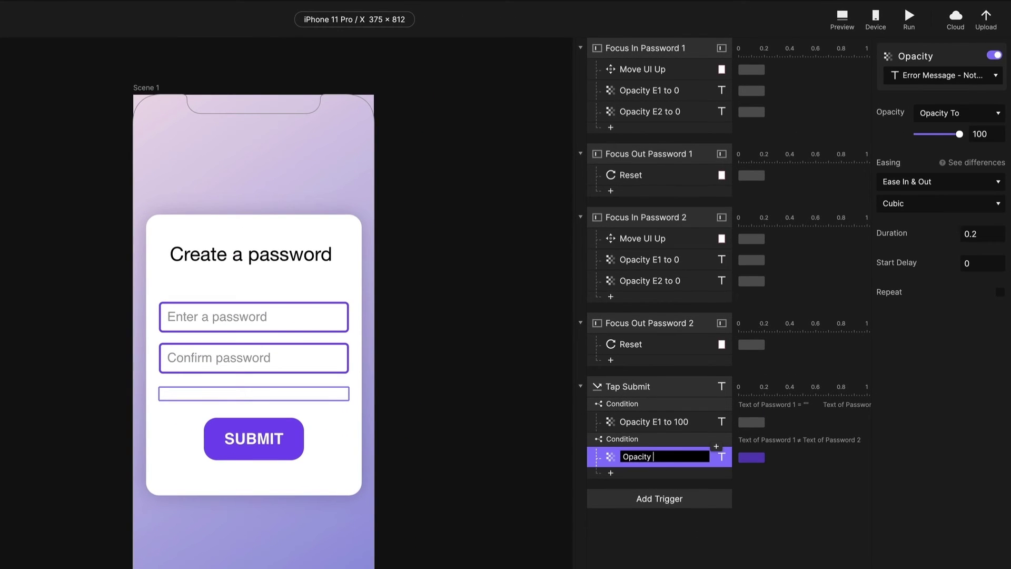
type("E2 to 100")
key("Return")
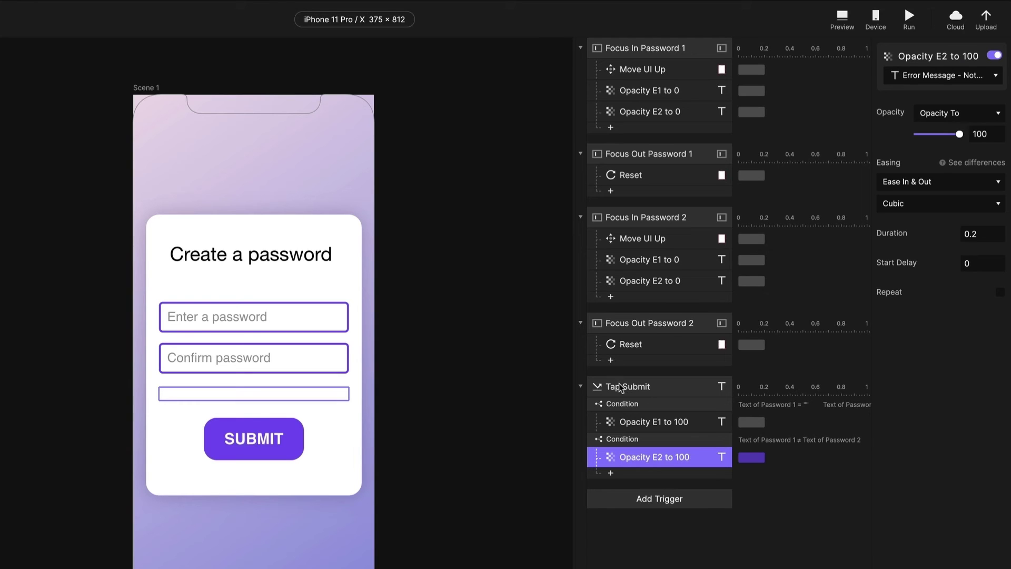
Step: Rename the two Submit conditions 'Condition NOT ENTERED' and 'Condition DOES NOT MATCH'
double_click(630, 404)
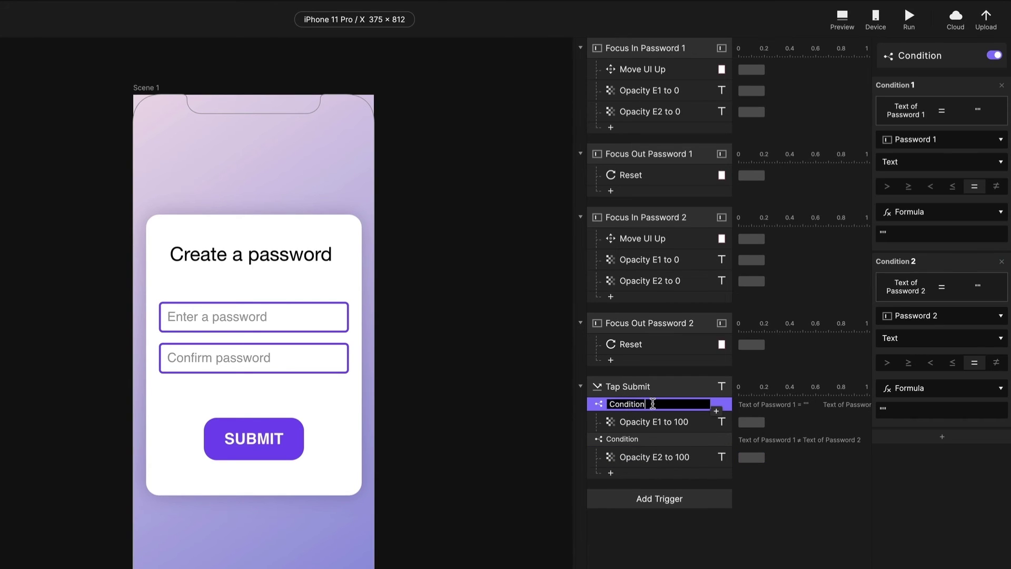
type("NOT ENTERED")
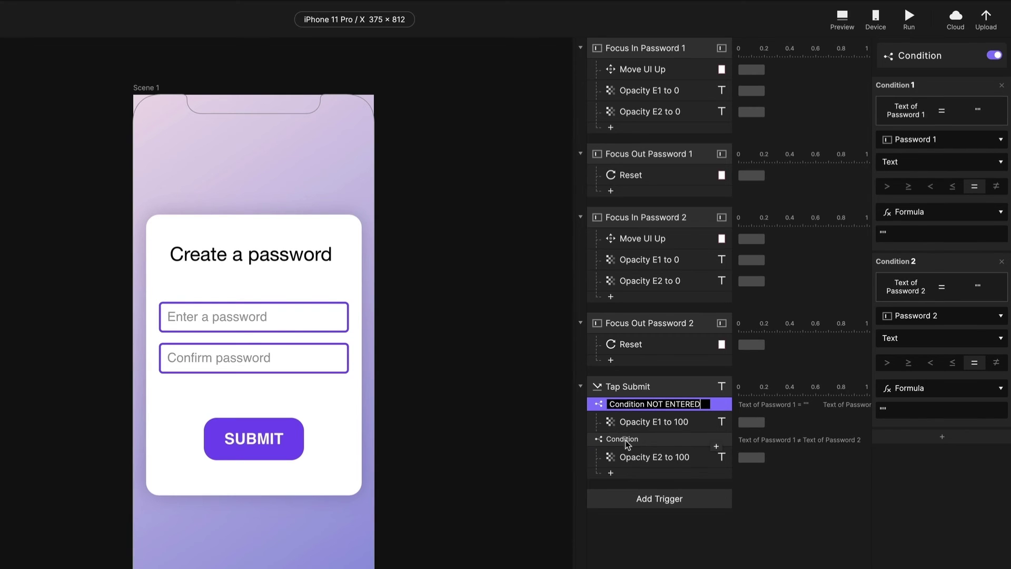
left_click(647, 439)
double_click(651, 439)
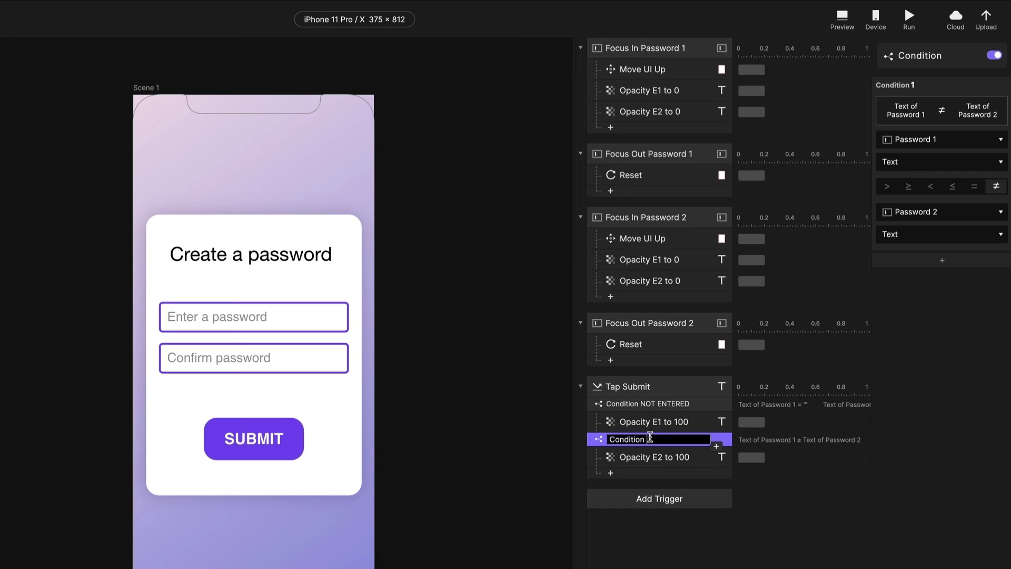
type("DOES NOT MATCH")
key("Return")
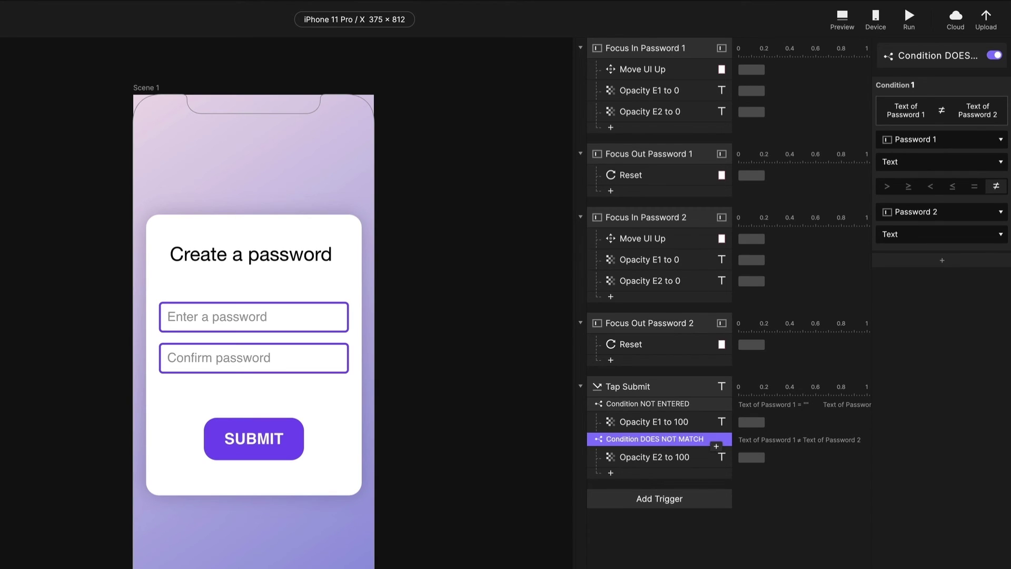
left_click(632, 529)
Step: Add a third Tap Submit condition testing Password 1's Text ≠ formula ""
left_click(649, 478)
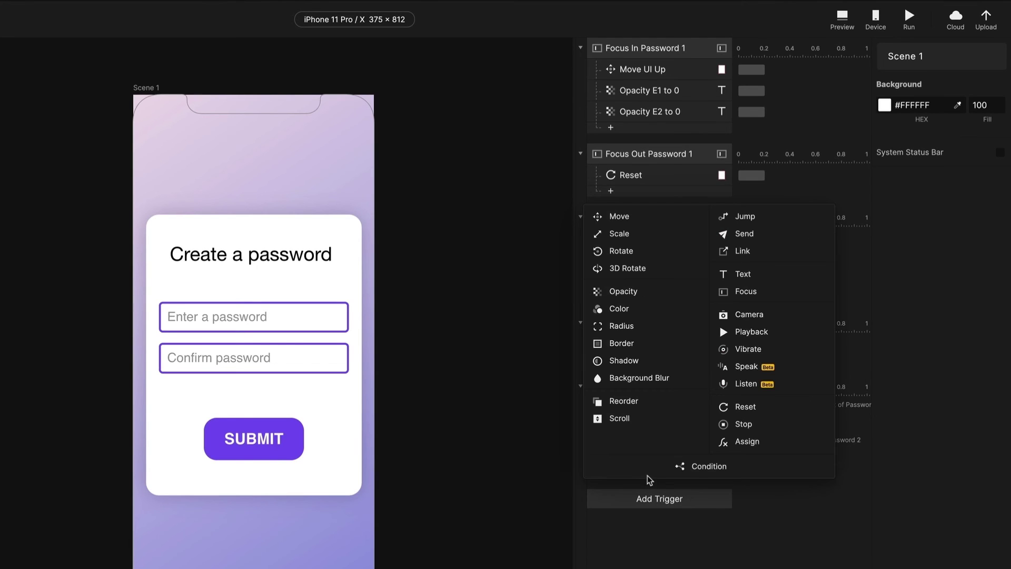
left_click(697, 467)
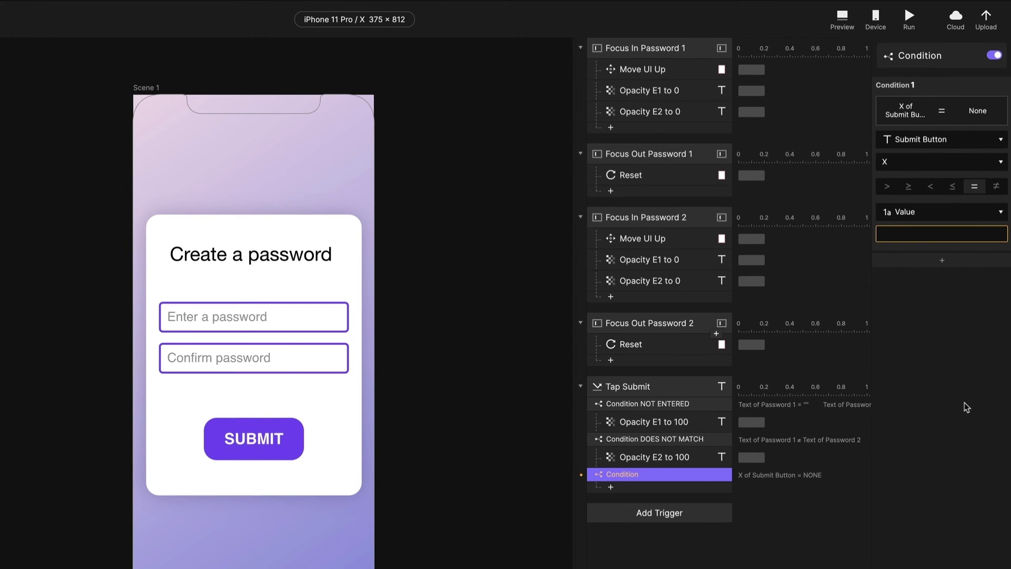
left_click(943, 141)
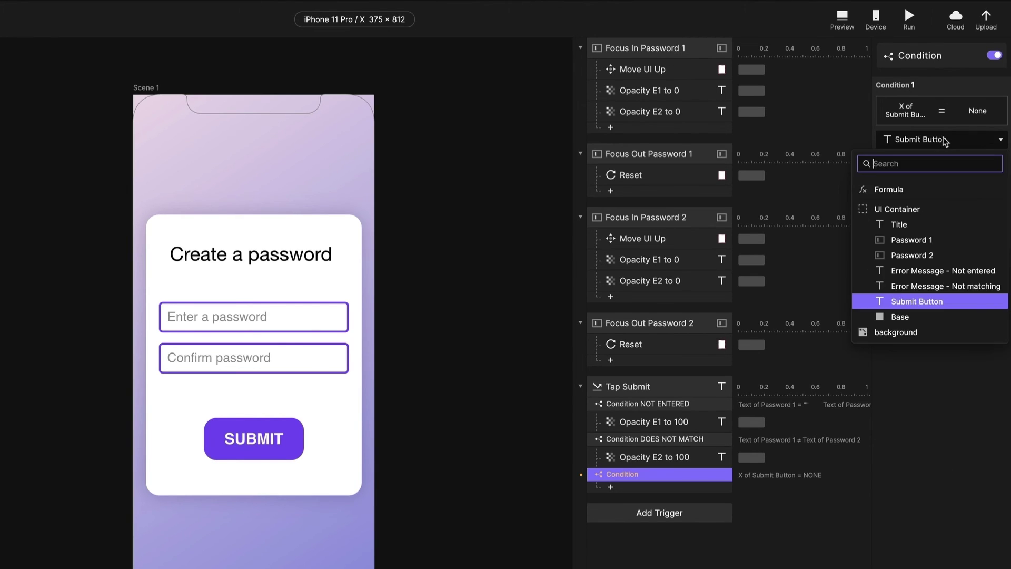
left_click(944, 241)
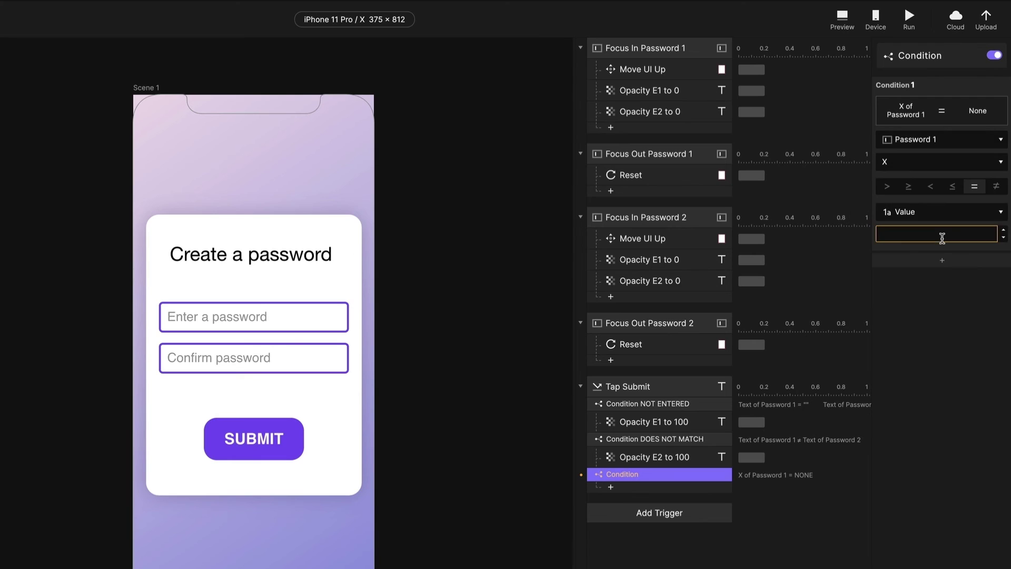
left_click(967, 158)
scroll(944, 226, "down", 5)
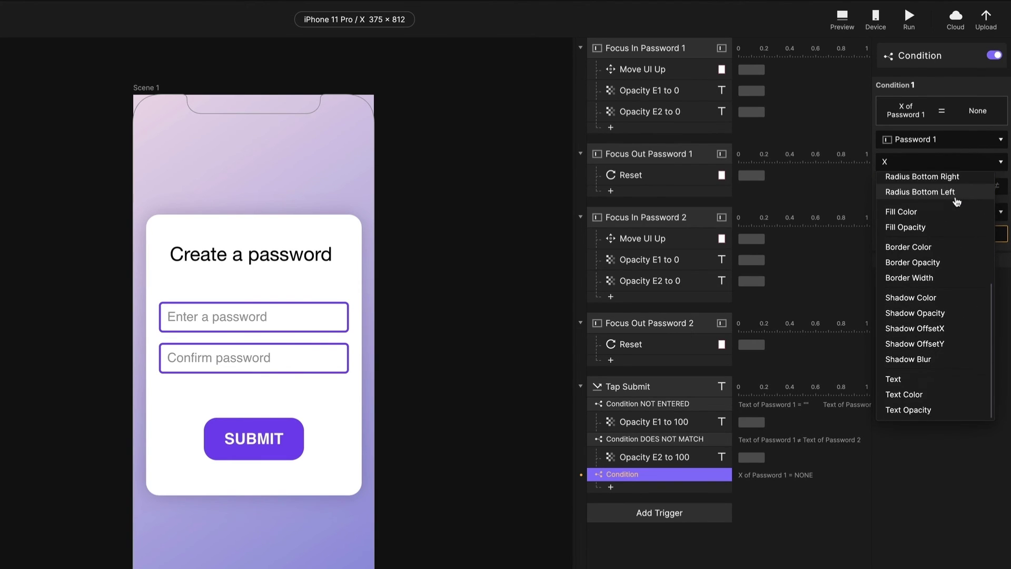
left_click(907, 378)
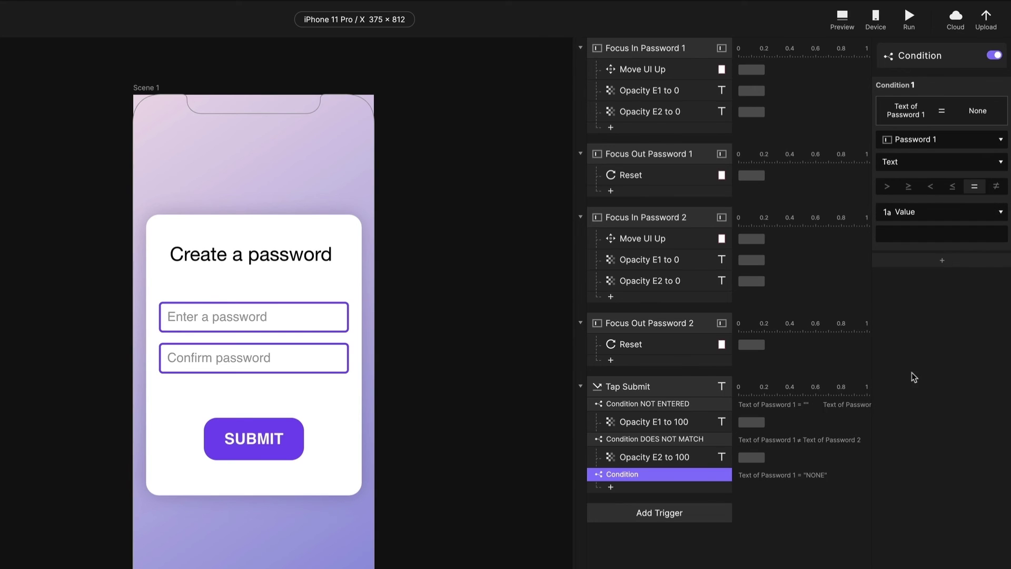
left_click(996, 187)
left_click(961, 211)
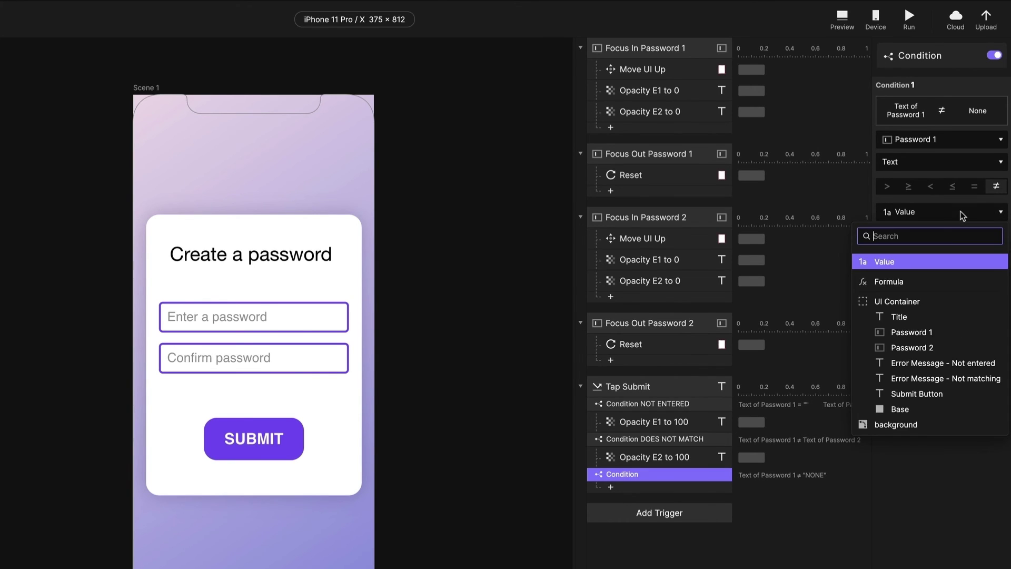
left_click(889, 283)
left_click(894, 234)
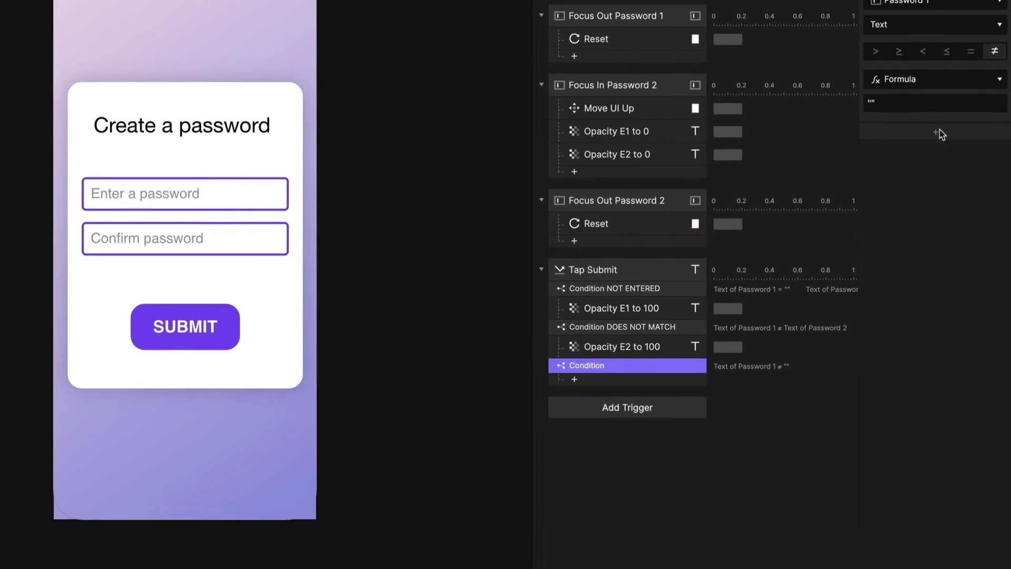
Step: Add a second rule requiring Password 1's Text to equal Password 2's Text
left_click(943, 260)
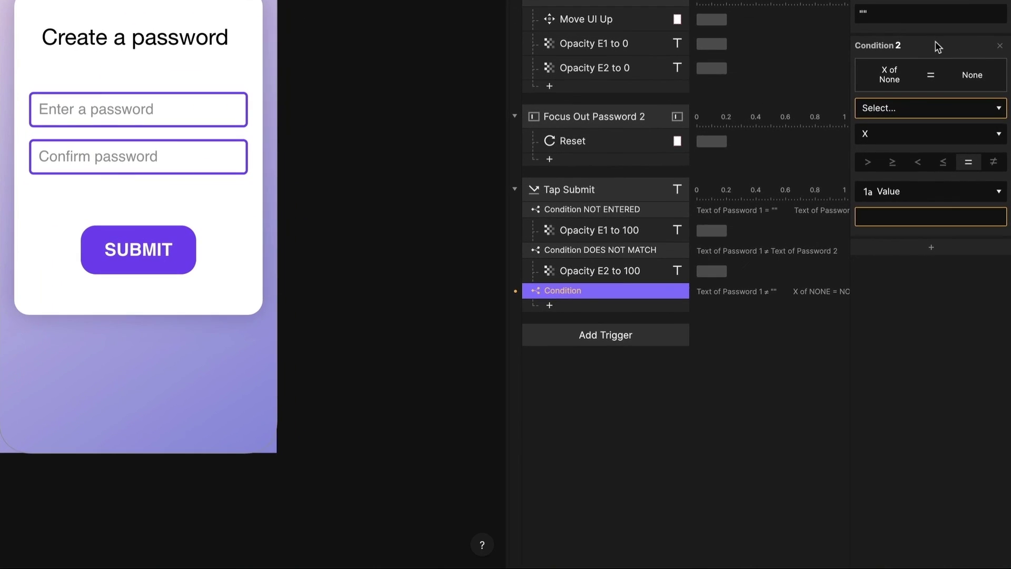
left_click(937, 107)
left_click(916, 221)
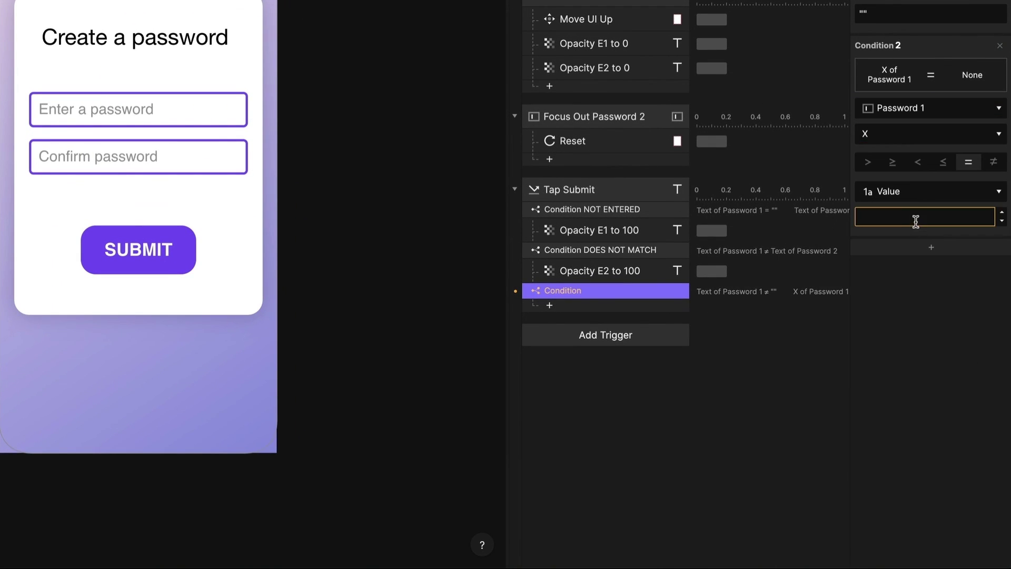
left_click(907, 138)
scroll(906, 359, "down", 3)
scroll(906, 361, "down", 2)
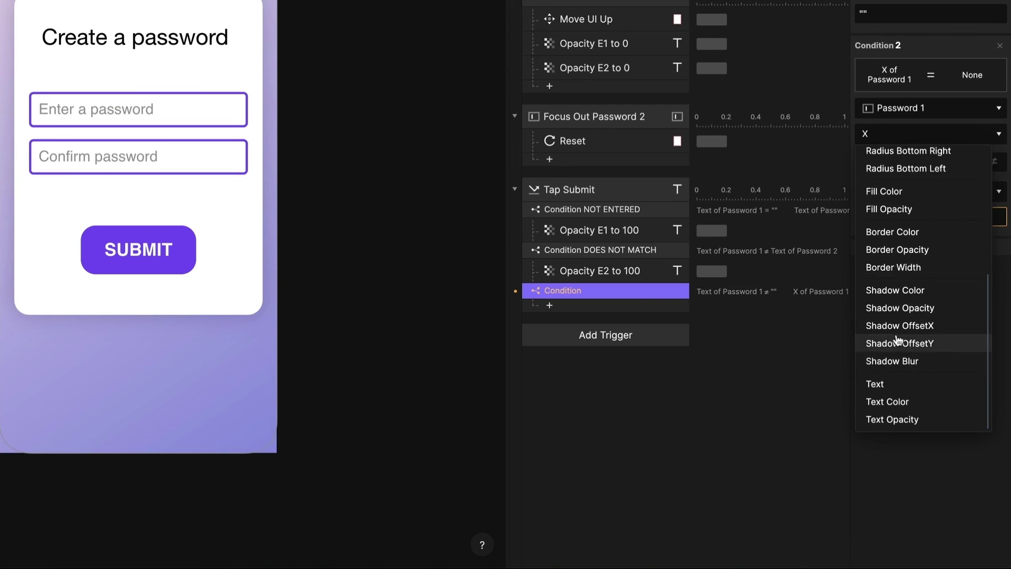
left_click(883, 385)
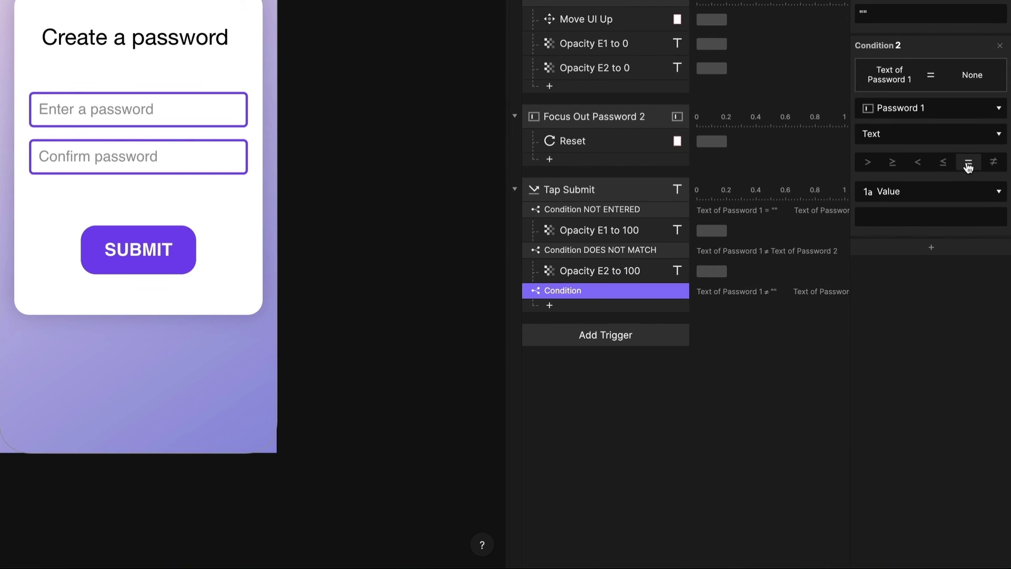
left_click(947, 193)
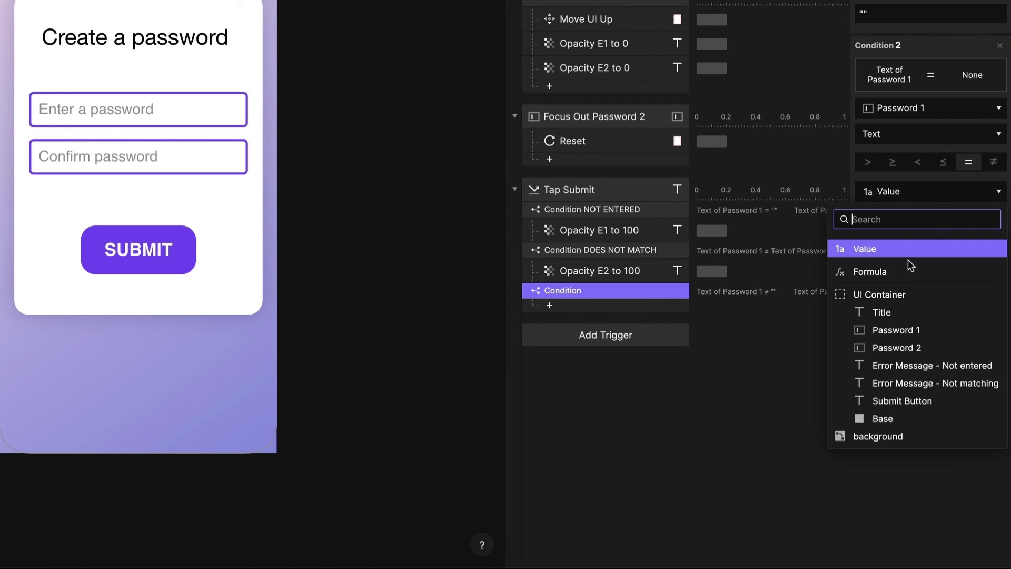
left_click(911, 348)
left_click(912, 216)
scroll(914, 386, "down", 5)
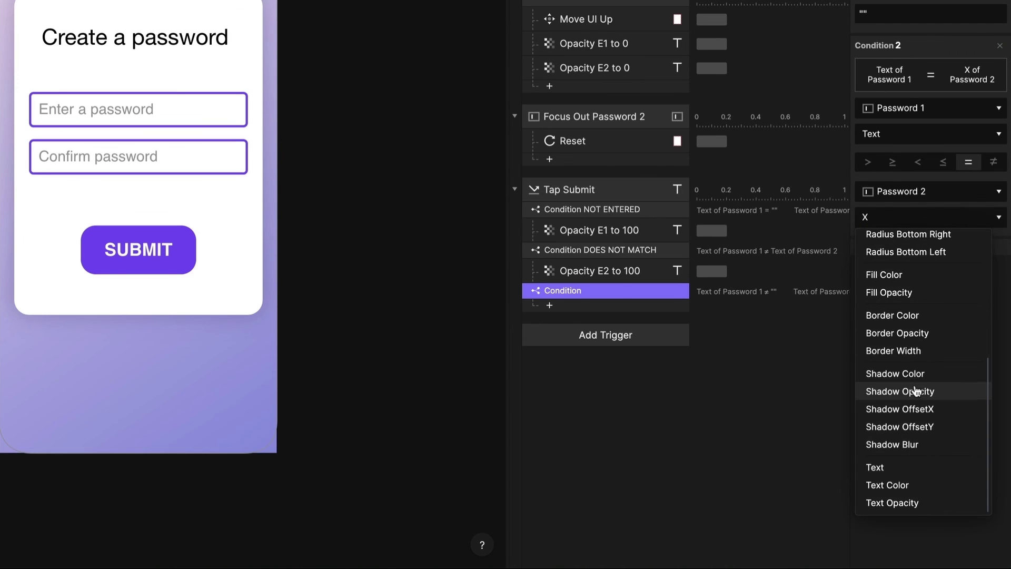
left_click(925, 465)
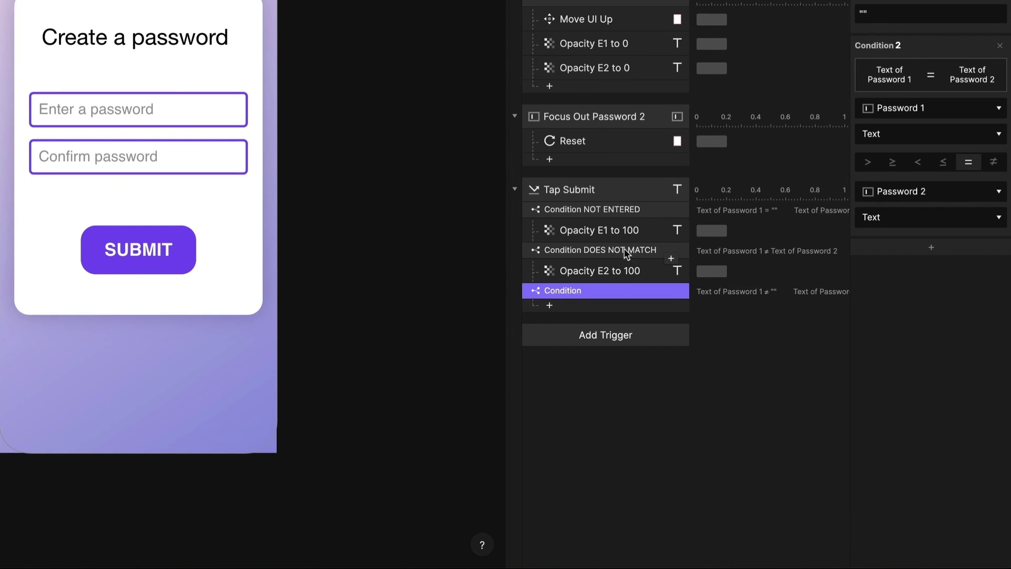
Step: Rename the condition to 'Condition PASS'
double_click(591, 291)
left_click(591, 291)
type("PASS")
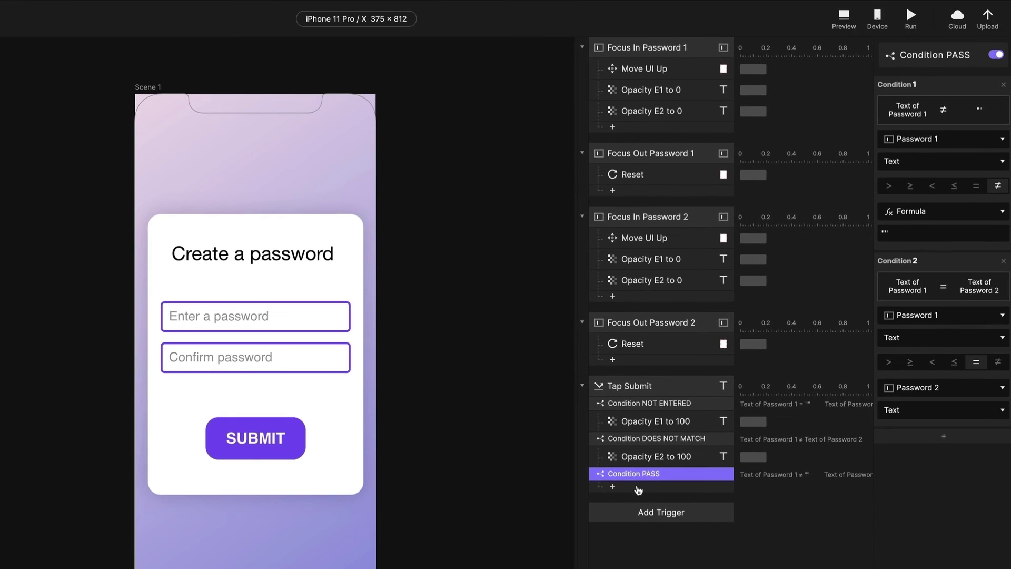
Step: Add a Jump to Scene 2 with a Slide In, Right to Left transition
left_click(601, 368)
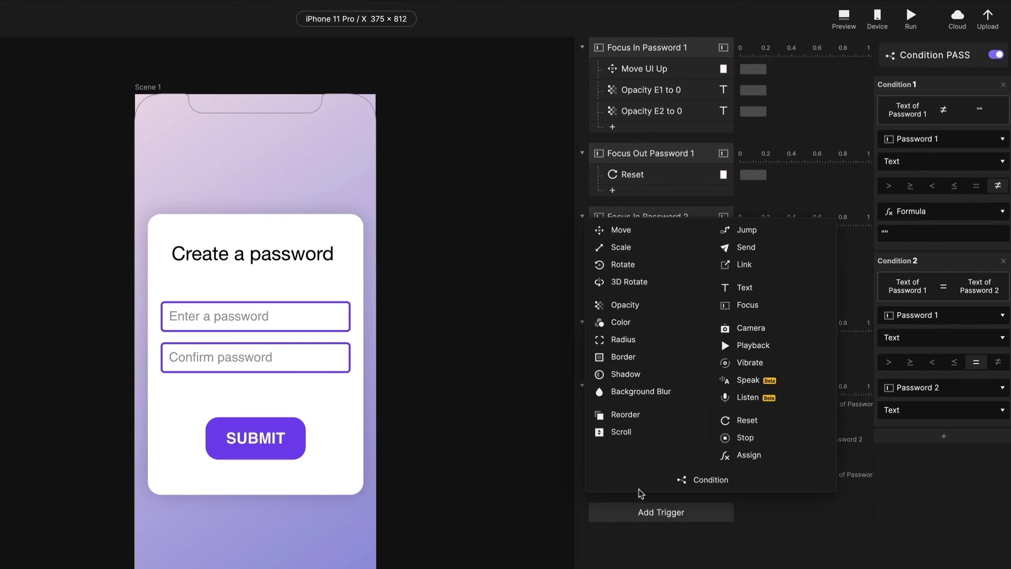
left_click(746, 230)
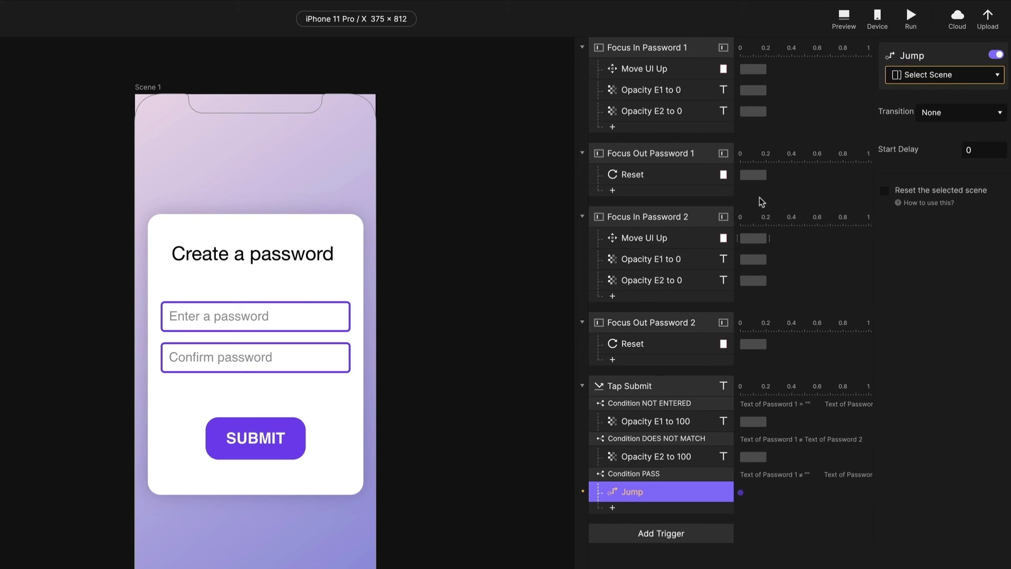
left_click(944, 76)
left_click(927, 144)
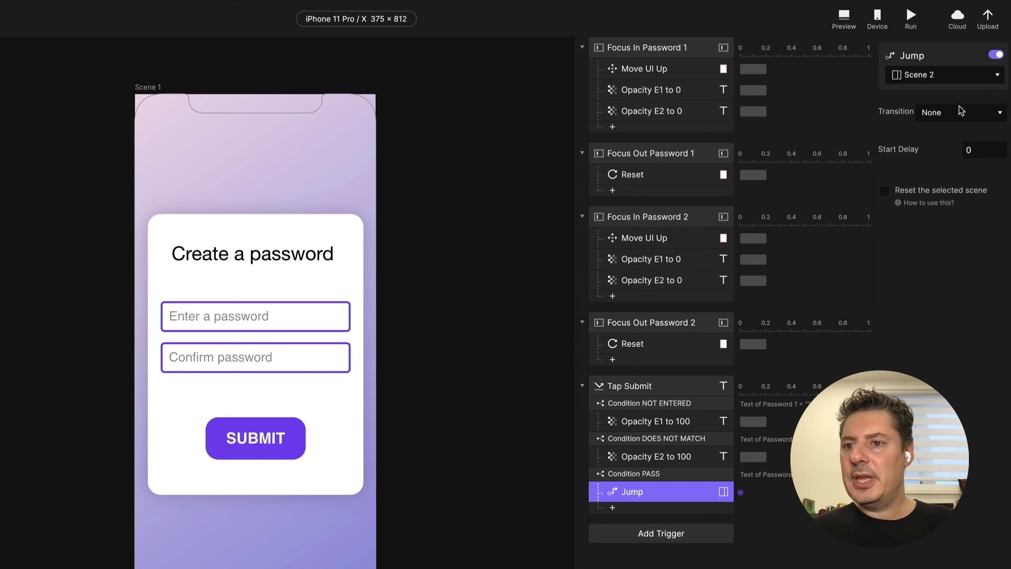
left_click(959, 110)
left_click(944, 146)
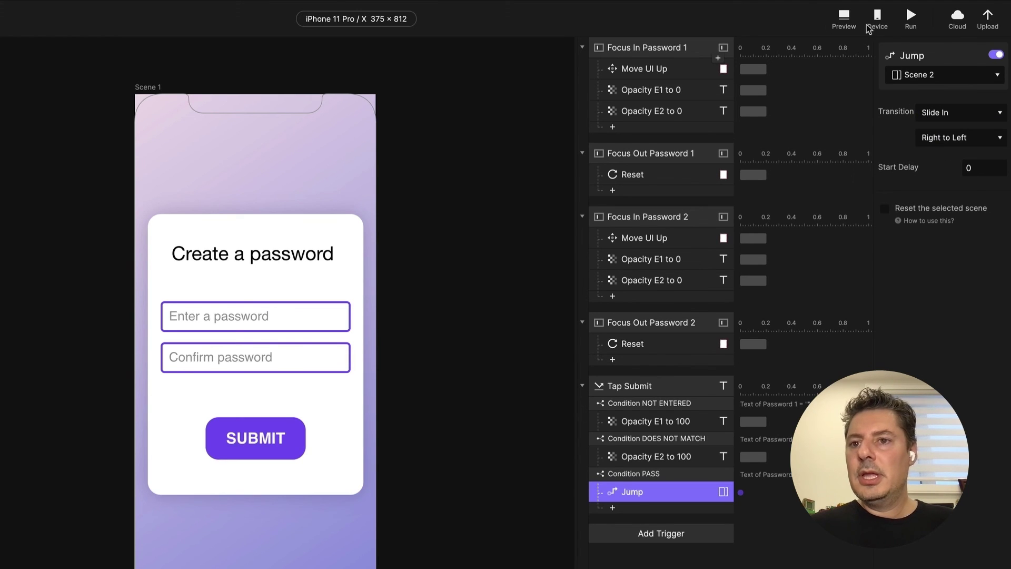
Step: Preview the prototype and submit with both password fields empty to get 'Please enter a password'
left_click(845, 20)
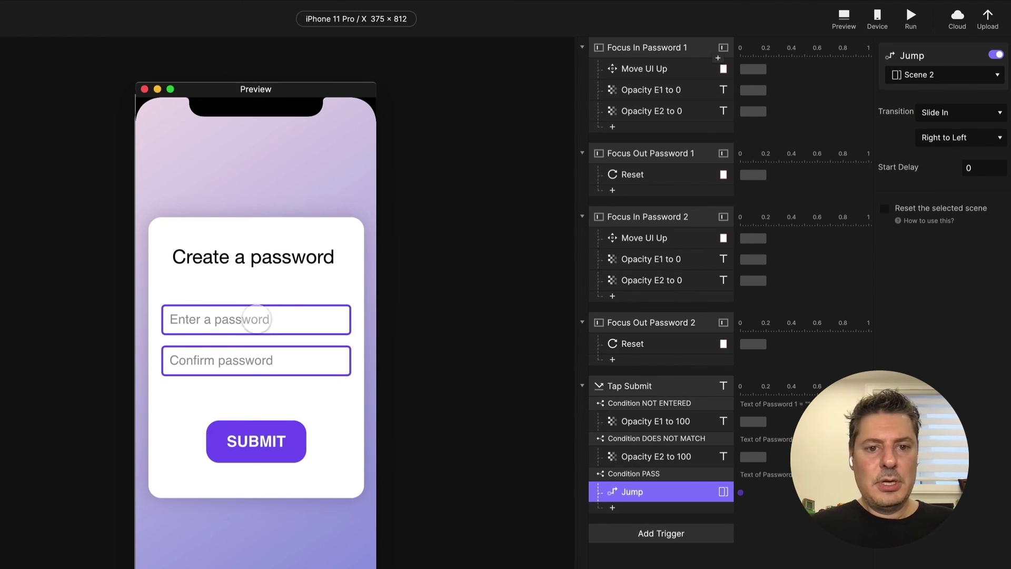
left_click(256, 318)
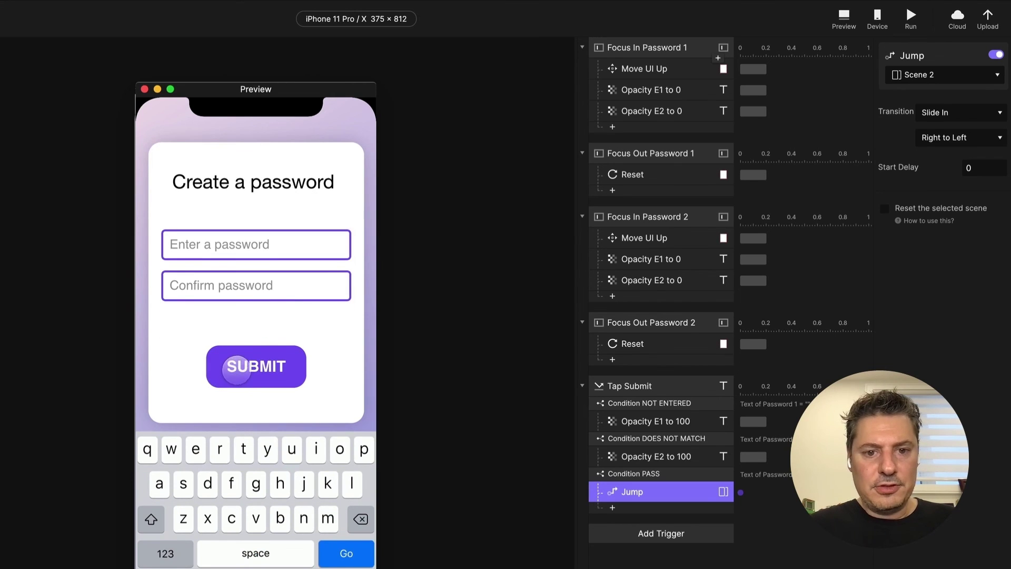
left_click(245, 371)
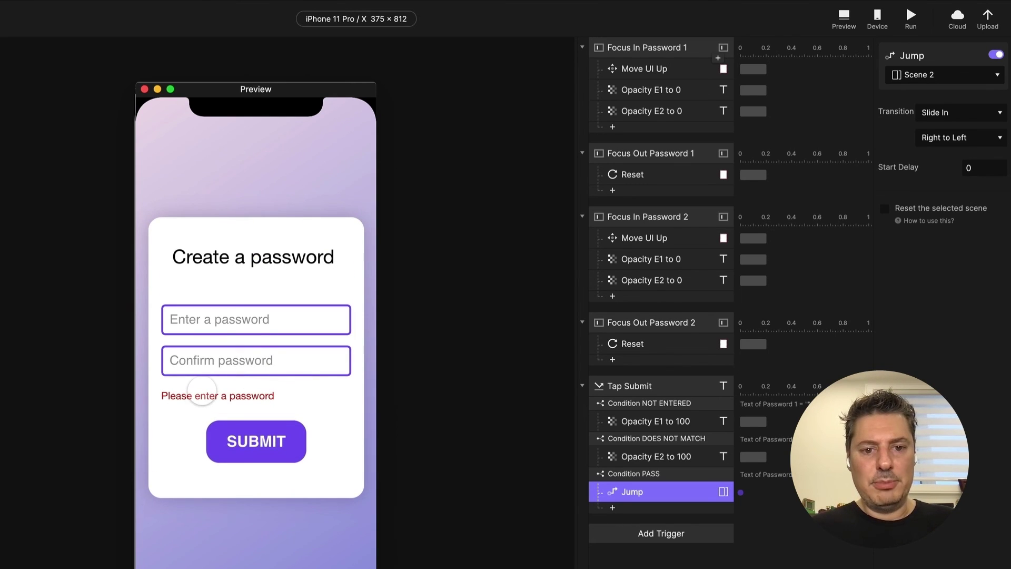
Step: Enter two different passwords in the fields and submit to trigger 'Passwords do not match'
left_click(189, 321)
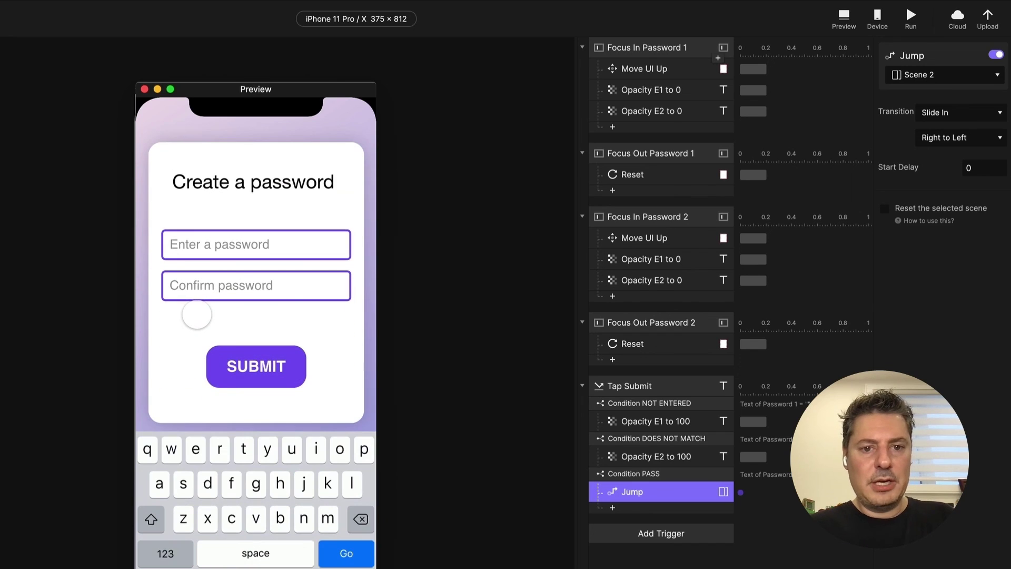
type("1234567")
left_click(210, 300)
type("1234")
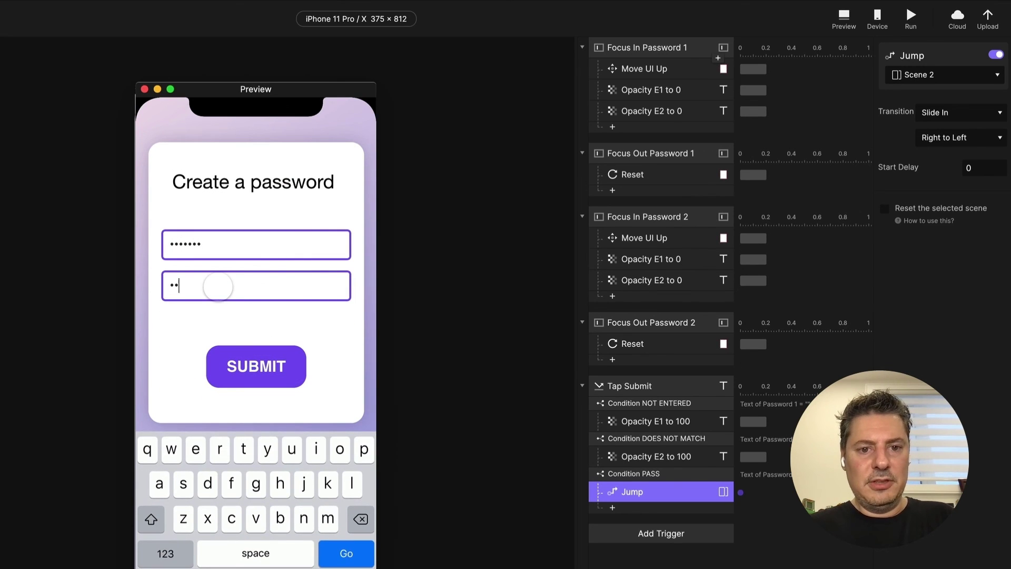
left_click(258, 367)
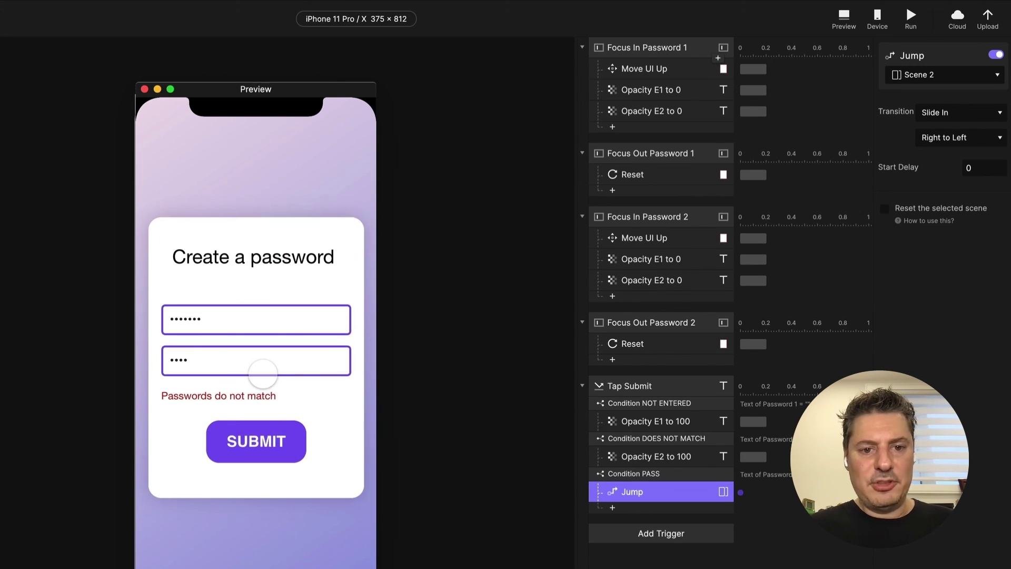
Step: Replace both fields with the same eight-character password and submit to jump to Scene 2
left_click(225, 316)
left_click(226, 313)
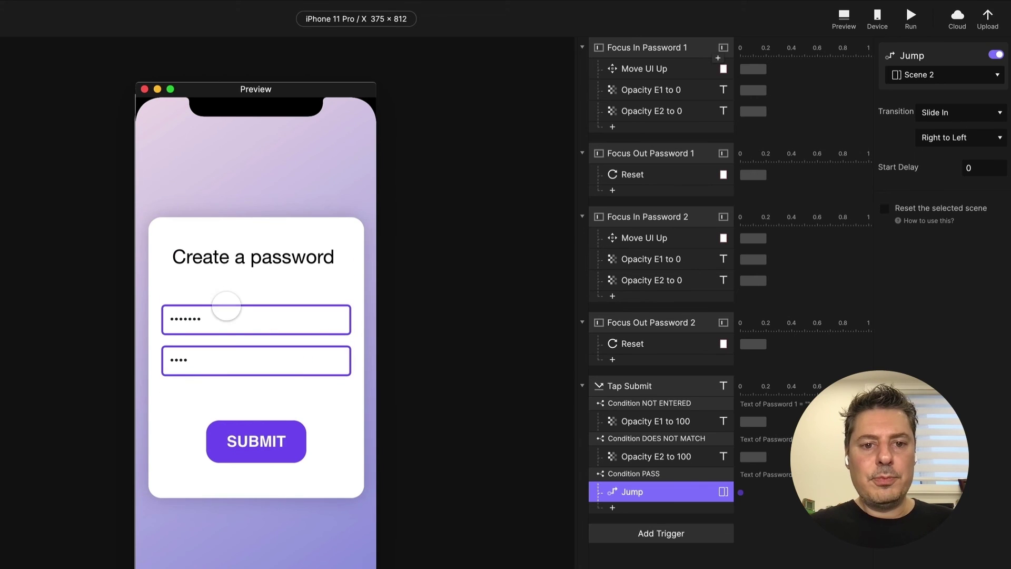
left_click(225, 316)
key("BackSpace")
key("BackSpace")
key("BackSpace")
key("BackSpace")
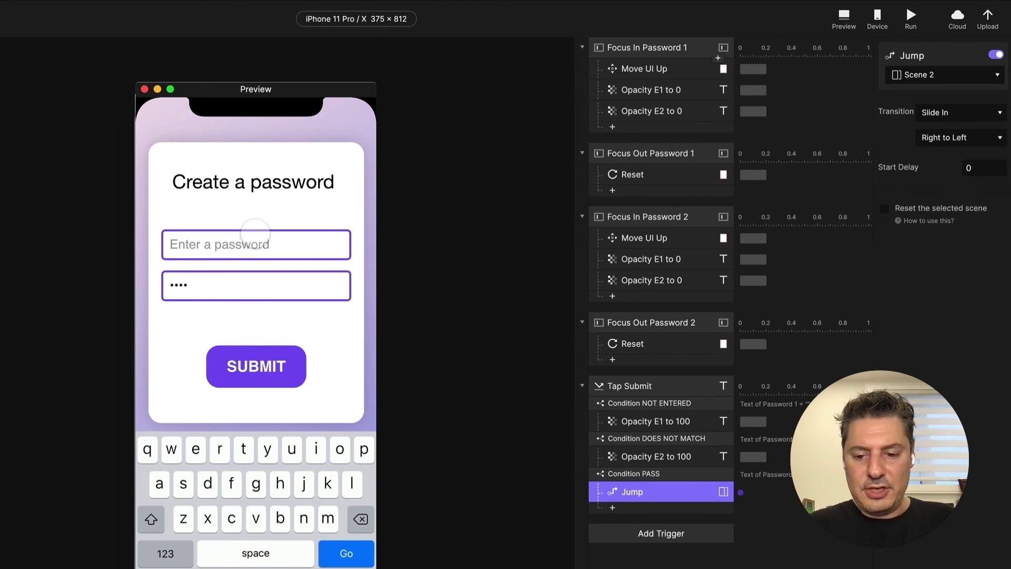
type("password")
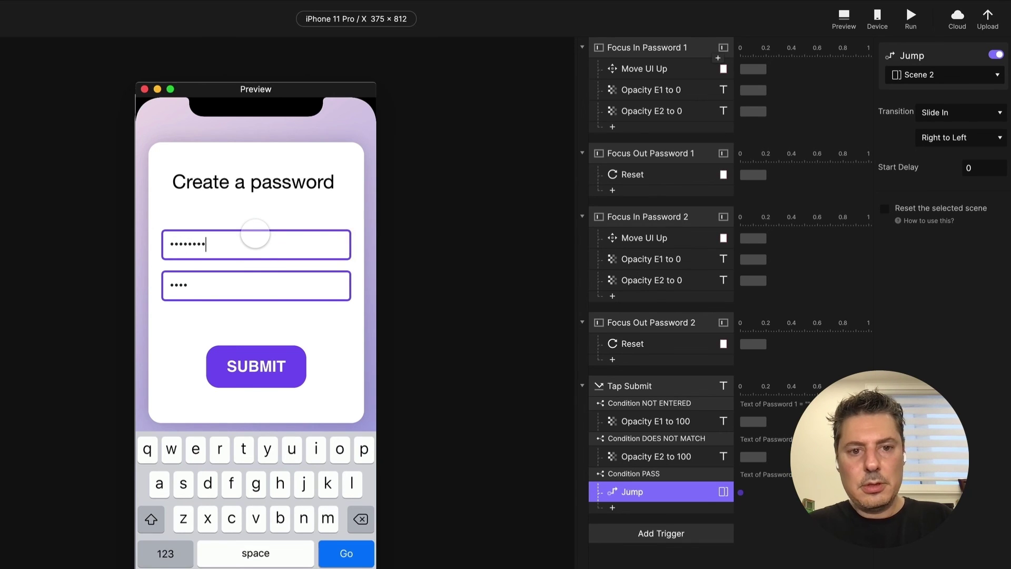
key("BackSpace")
key("BackSpace")
type("passw")
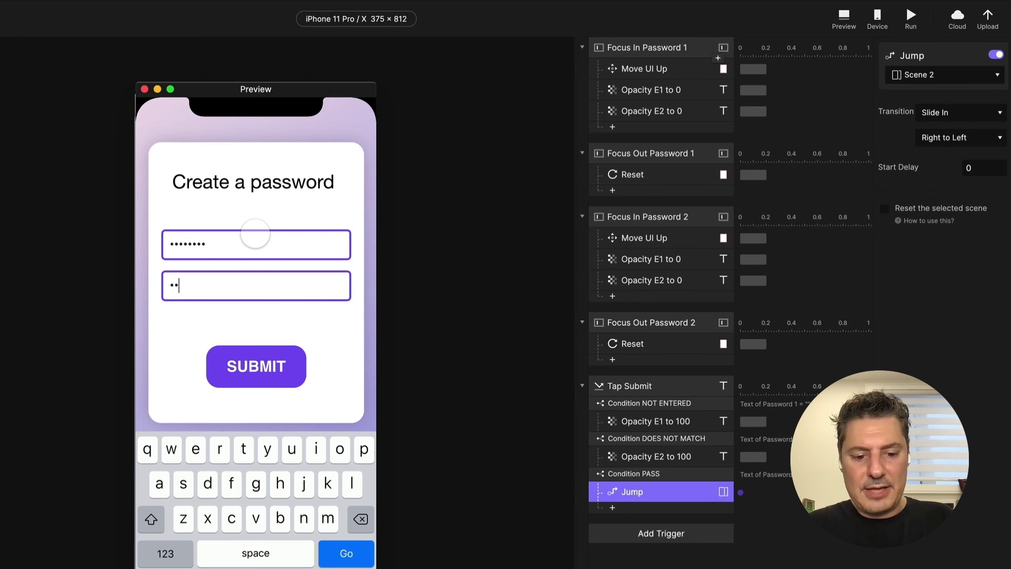
type("ord")
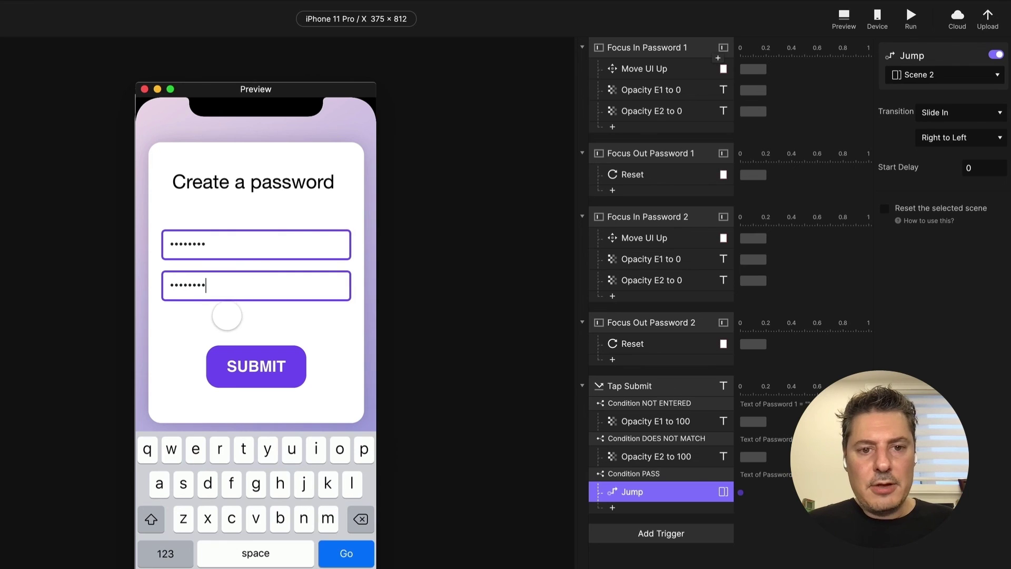
left_click(200, 324)
left_click(253, 439)
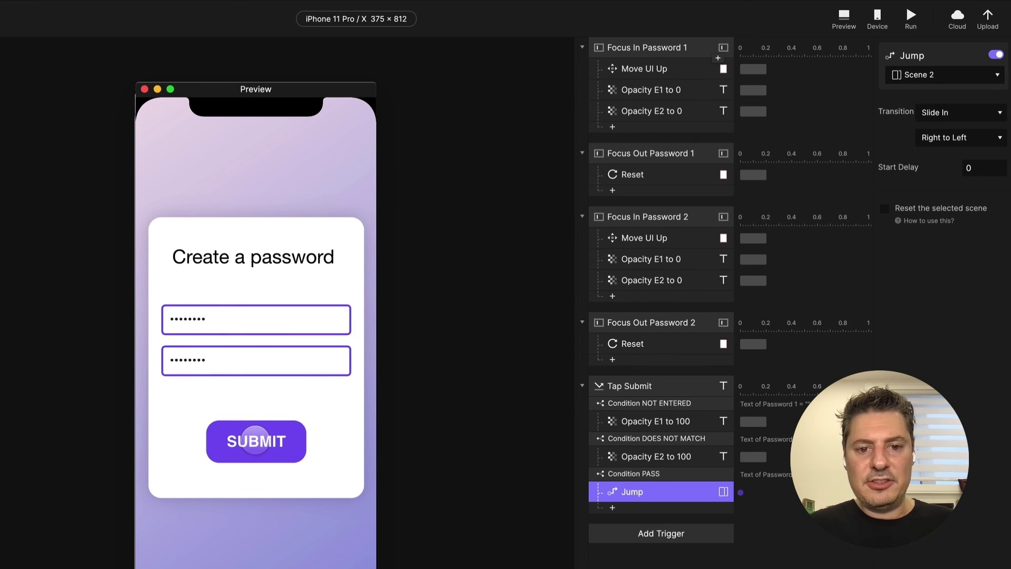